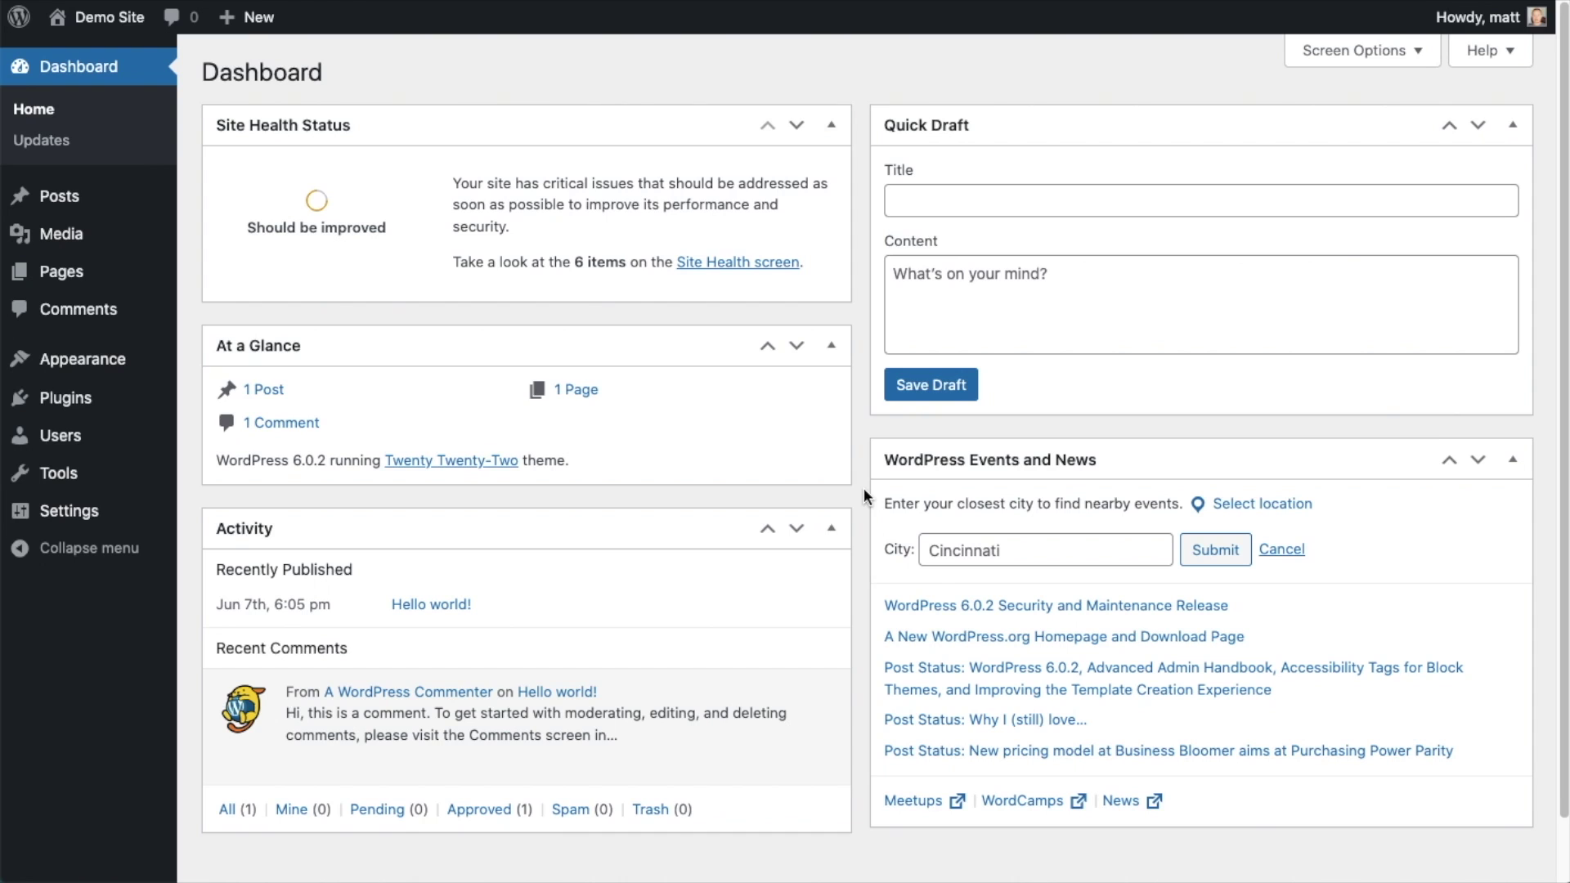
Go to the WordPress Add Plugins screen from the Plugins menu.
{"action": "left_click", "coordinate": [78, 404]}
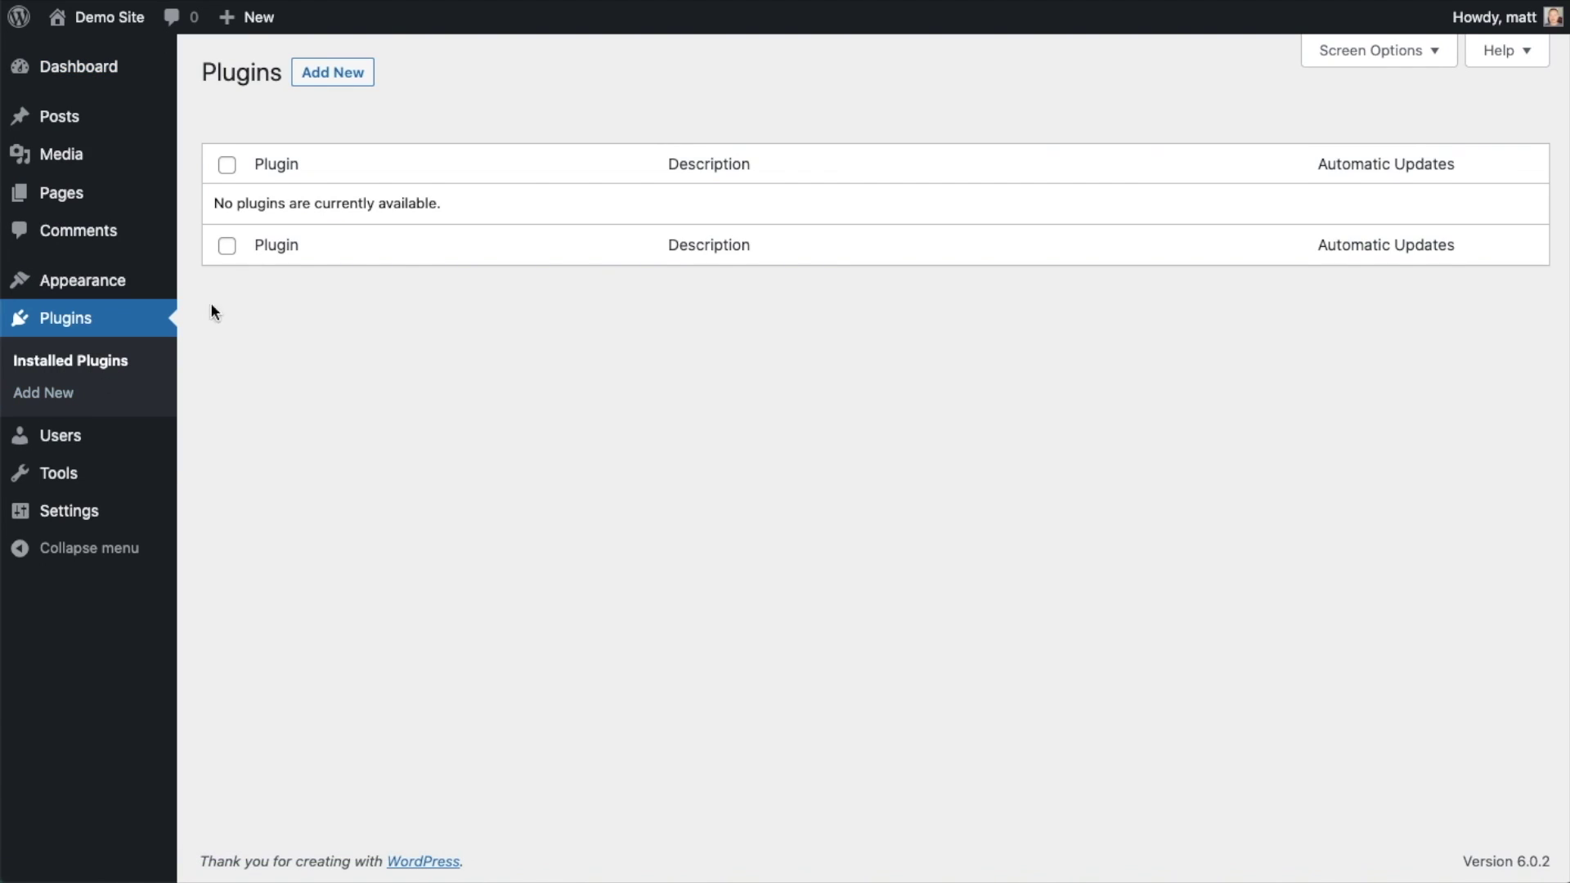
{"action": "left_click", "coordinate": [341, 79]}
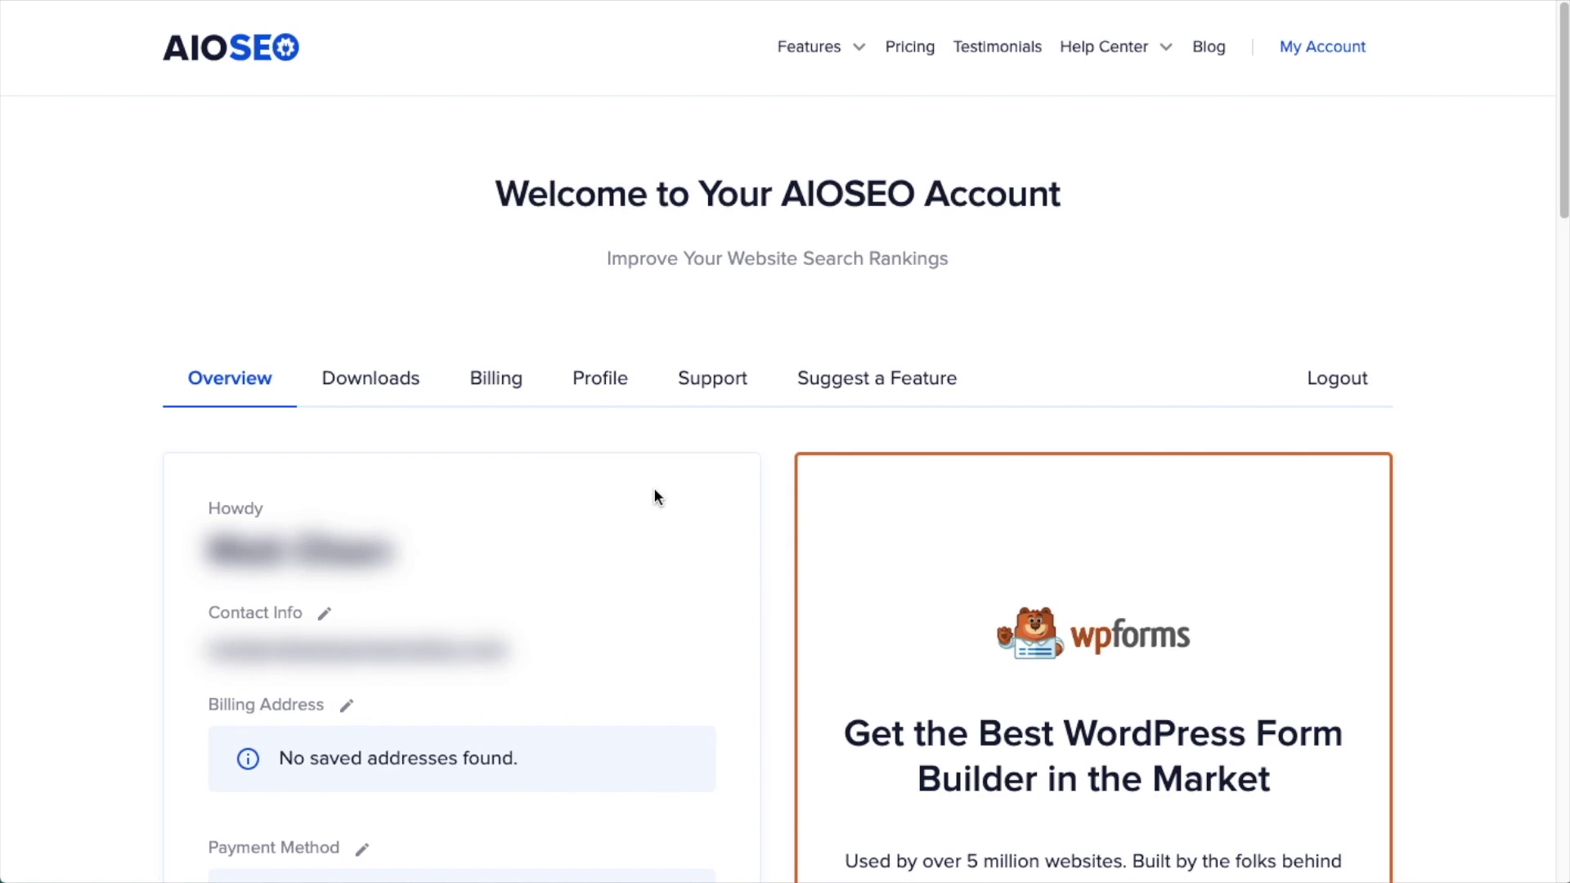
Download the AIOSEO Pro 4.2.4.2 zip from the account's Downloads section.
{"action": "left_click", "coordinate": [393, 384]}
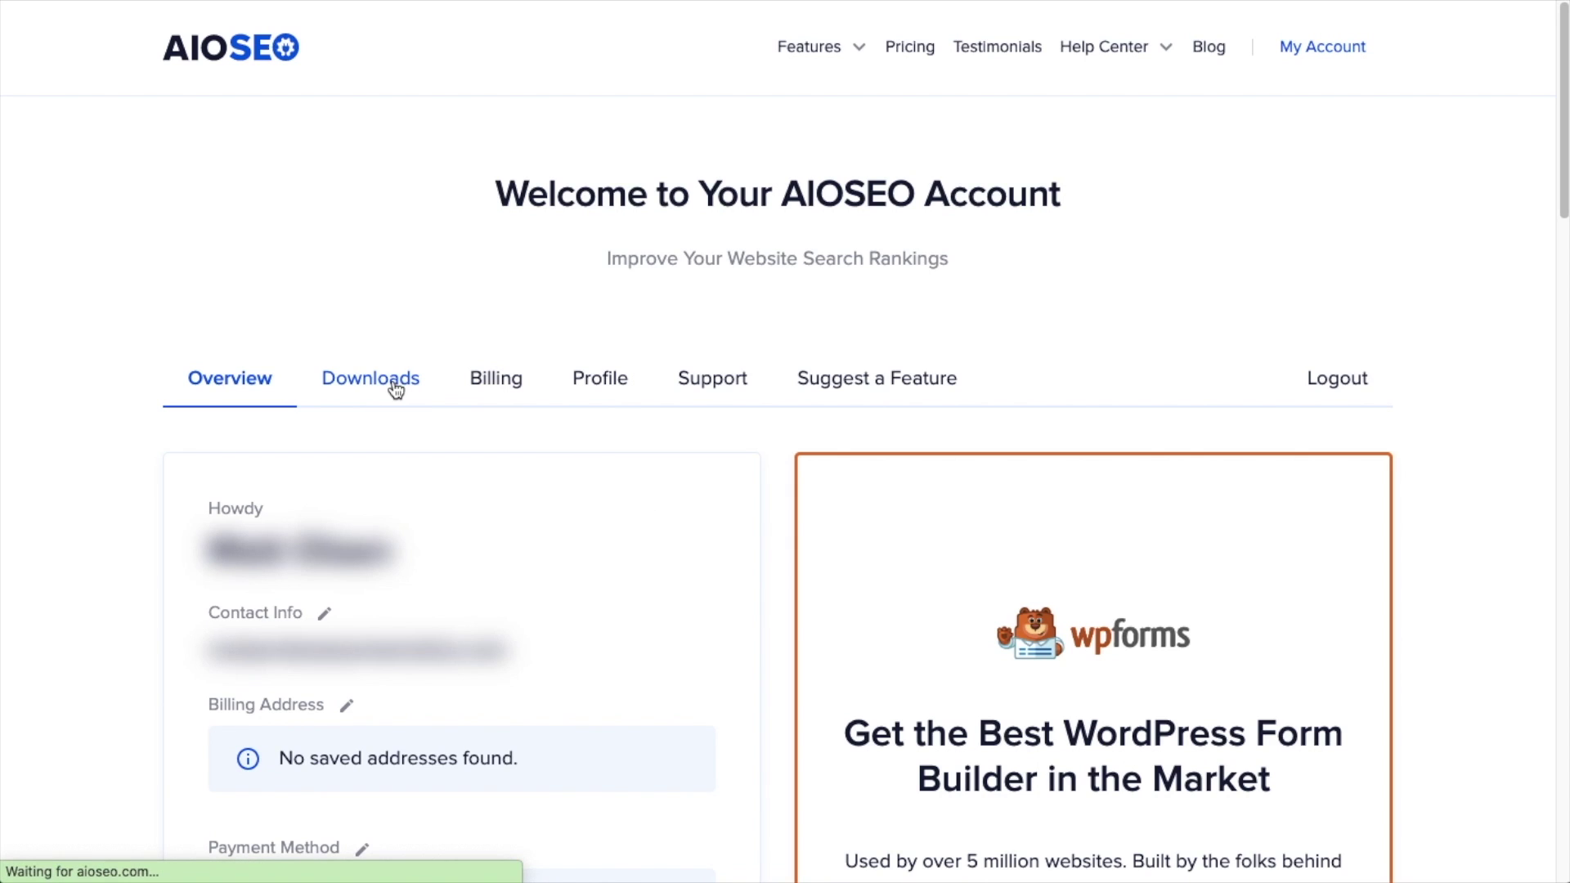
{"action": "left_click", "coordinate": [1196, 527]}
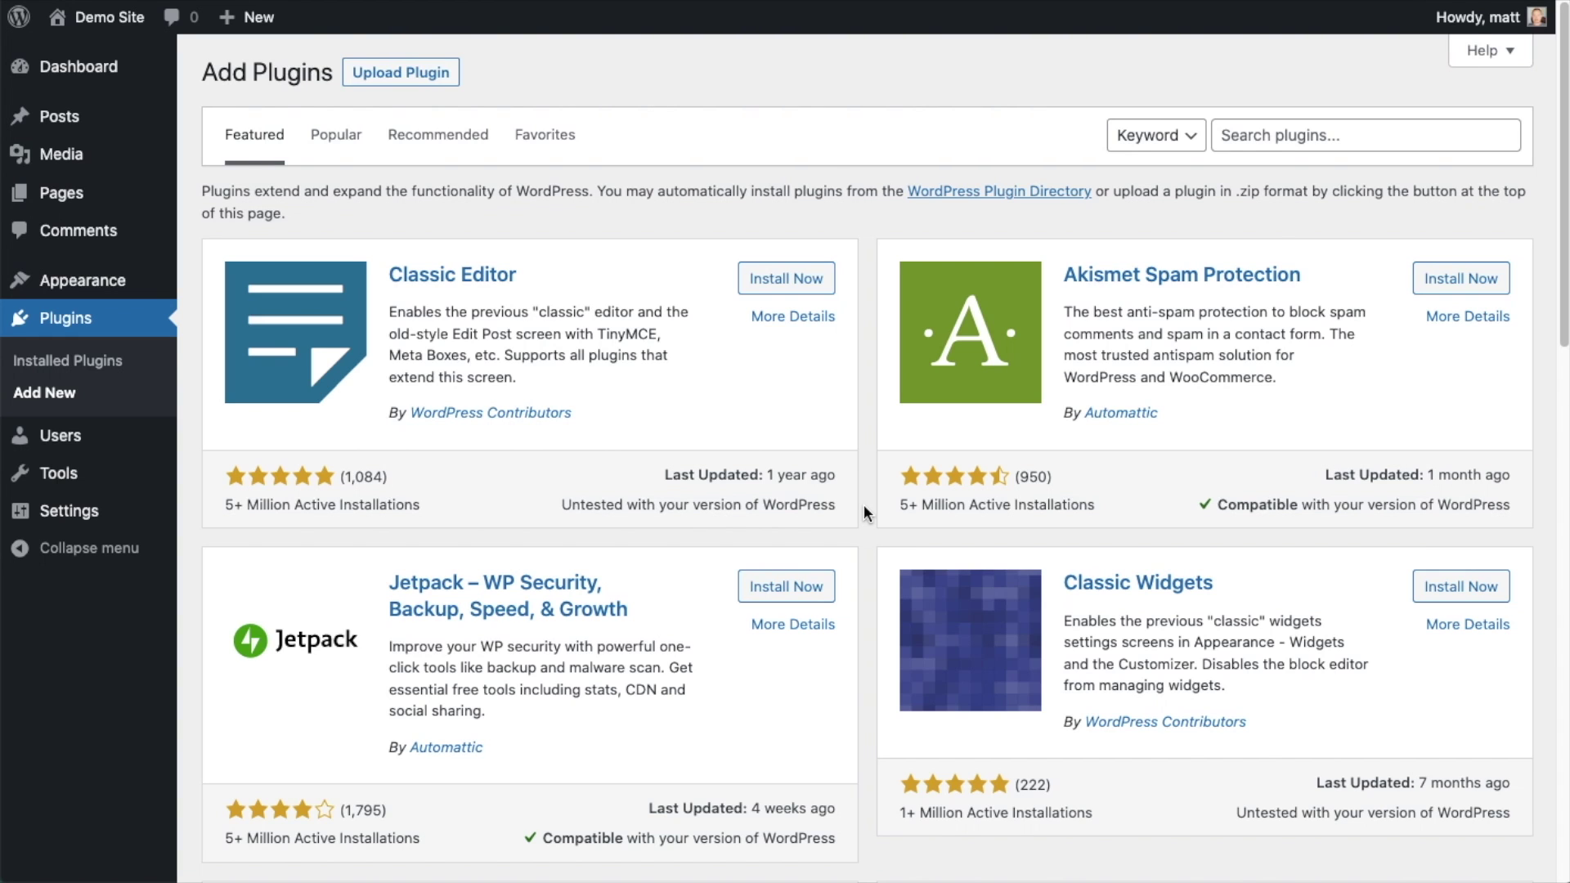
Upload aioseo-pro-v4.2.4.2.zip, install it, and activate the plugin.
{"action": "left_click", "coordinate": [421, 71]}
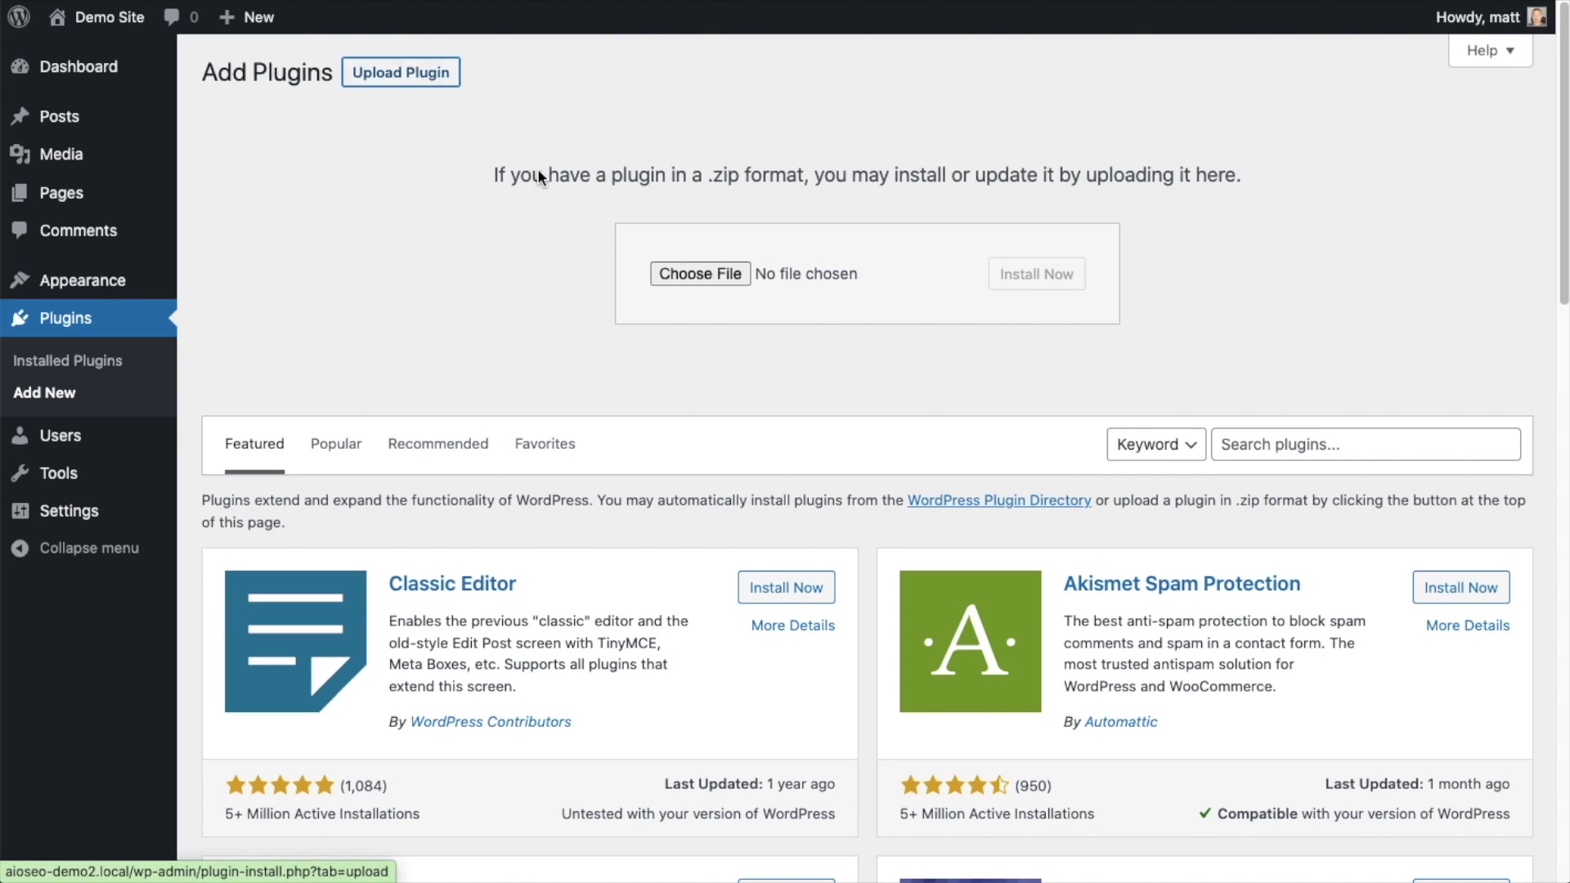
{"action": "left_click", "coordinate": [699, 275]}
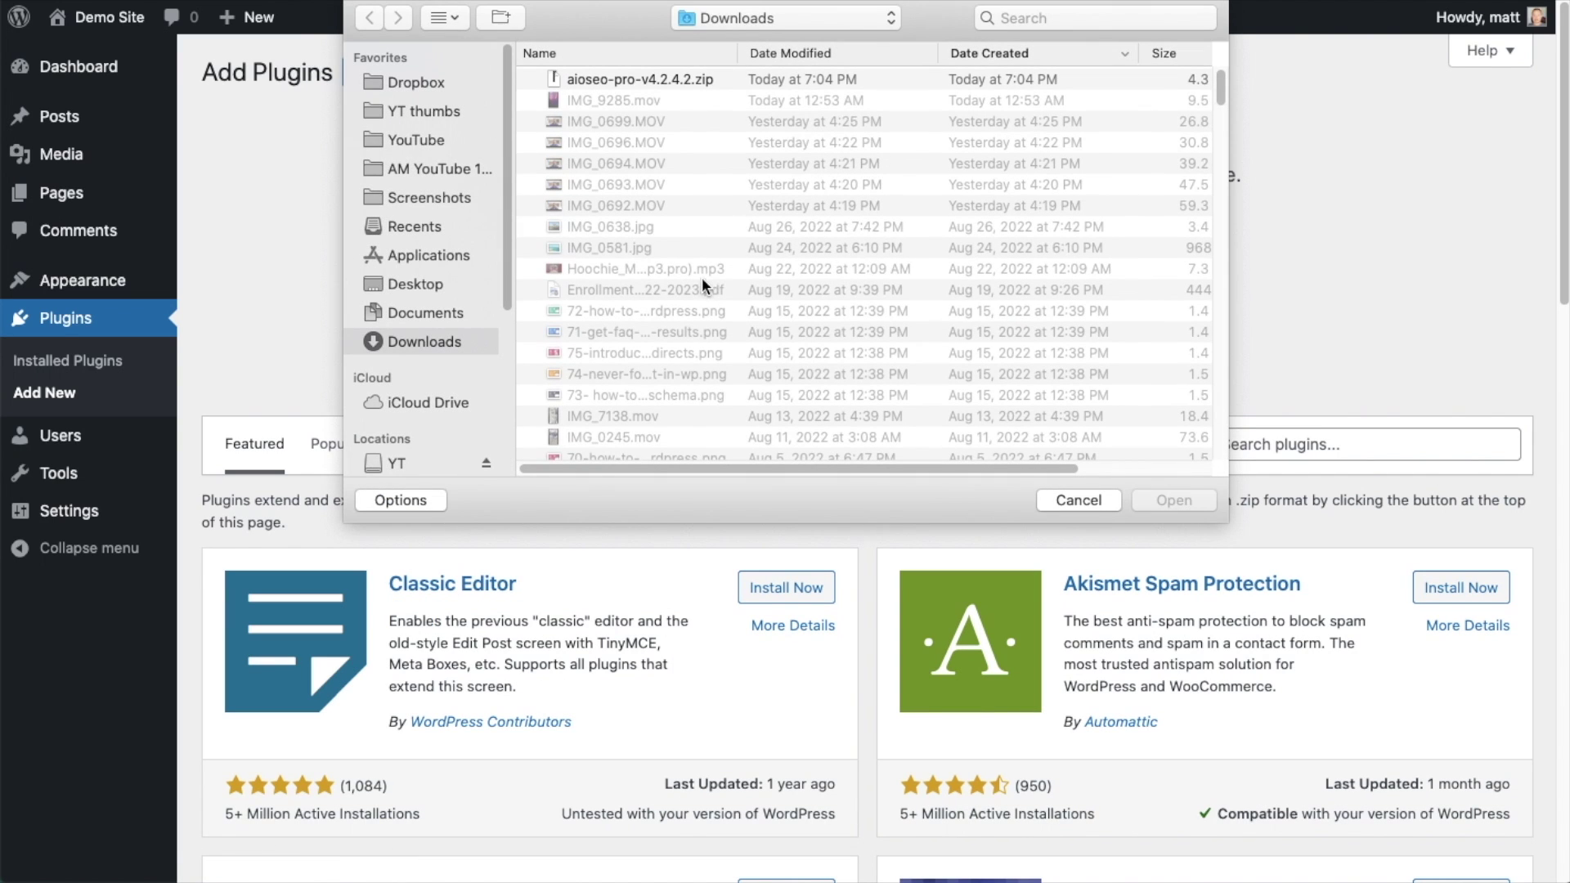
{"action": "double_click", "coordinate": [630, 78]}
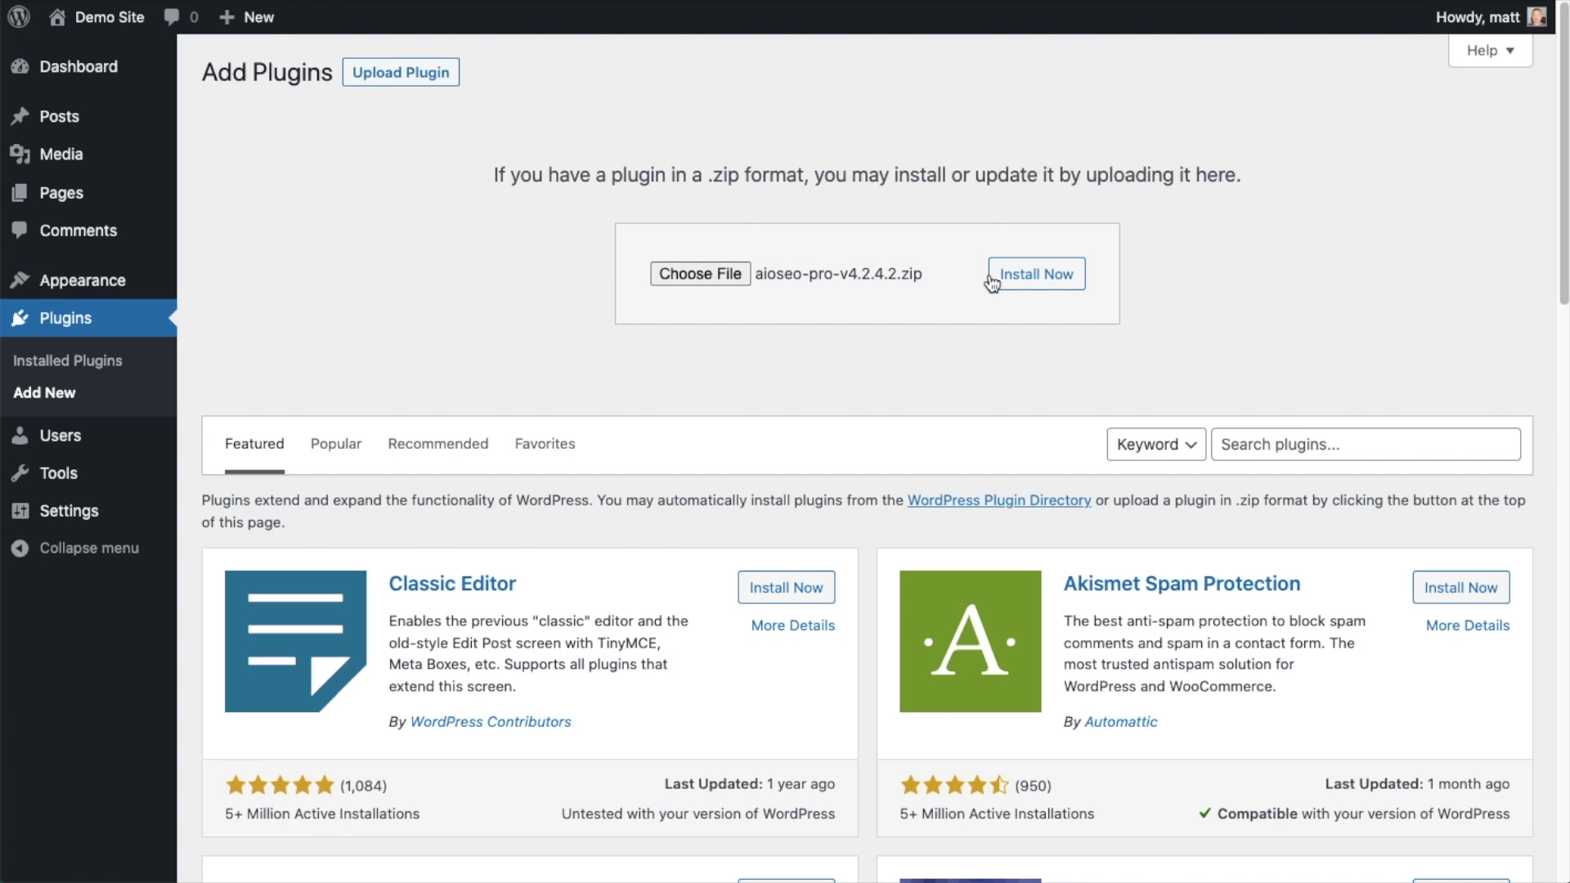
{"action": "left_click", "coordinate": [1016, 286]}
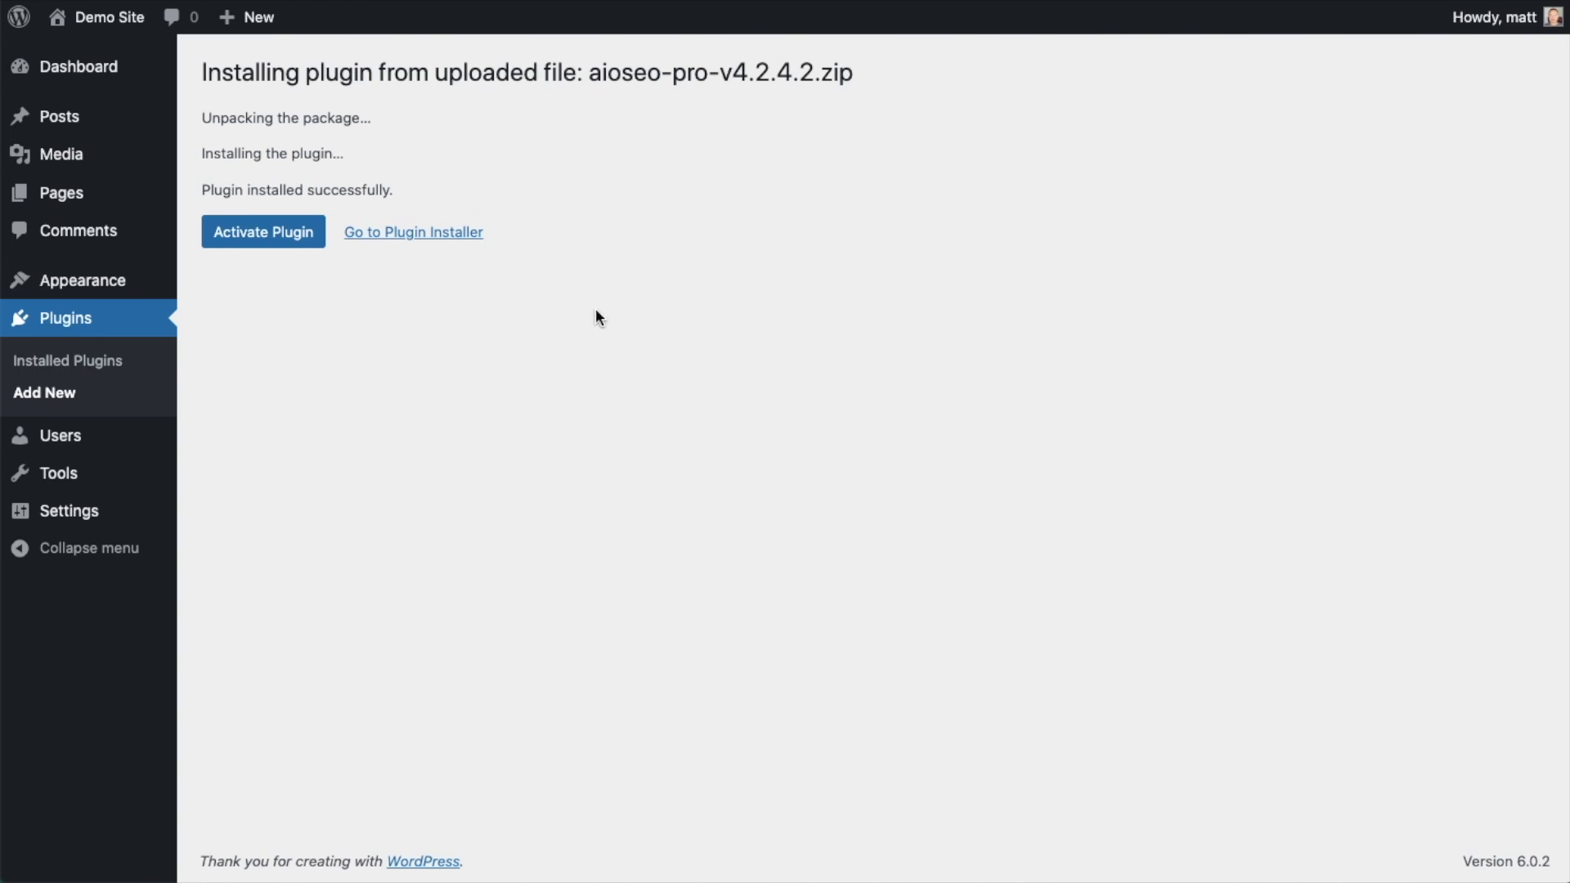
{"action": "left_click", "coordinate": [254, 233]}
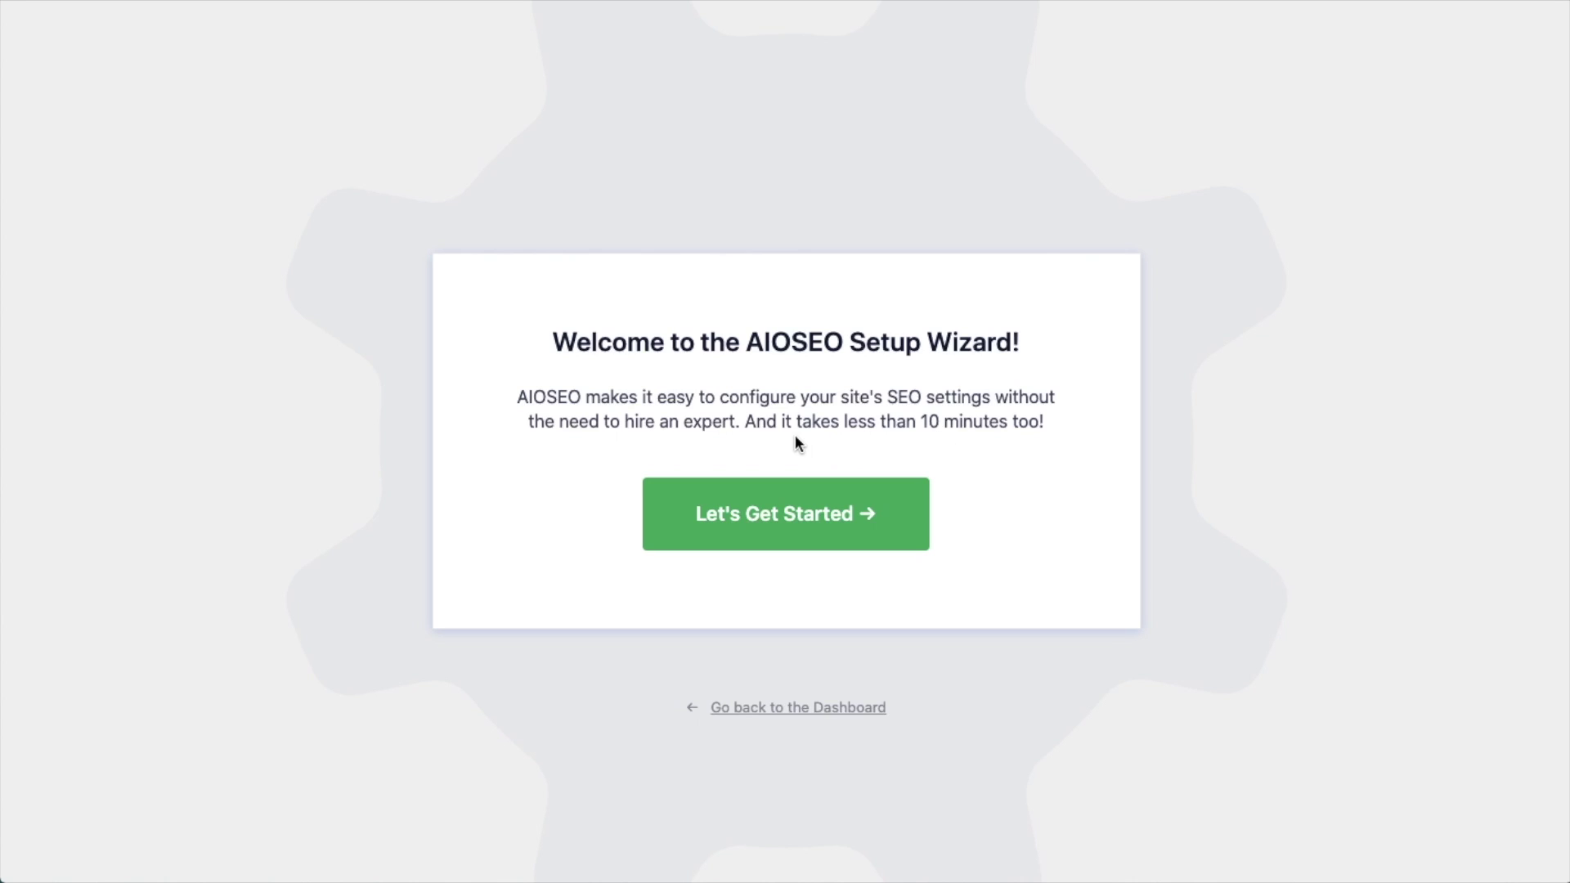
Leave the setup wizard and follow the 'valid license key is required' notice to General Settings.
{"action": "left_click", "coordinate": [793, 715]}
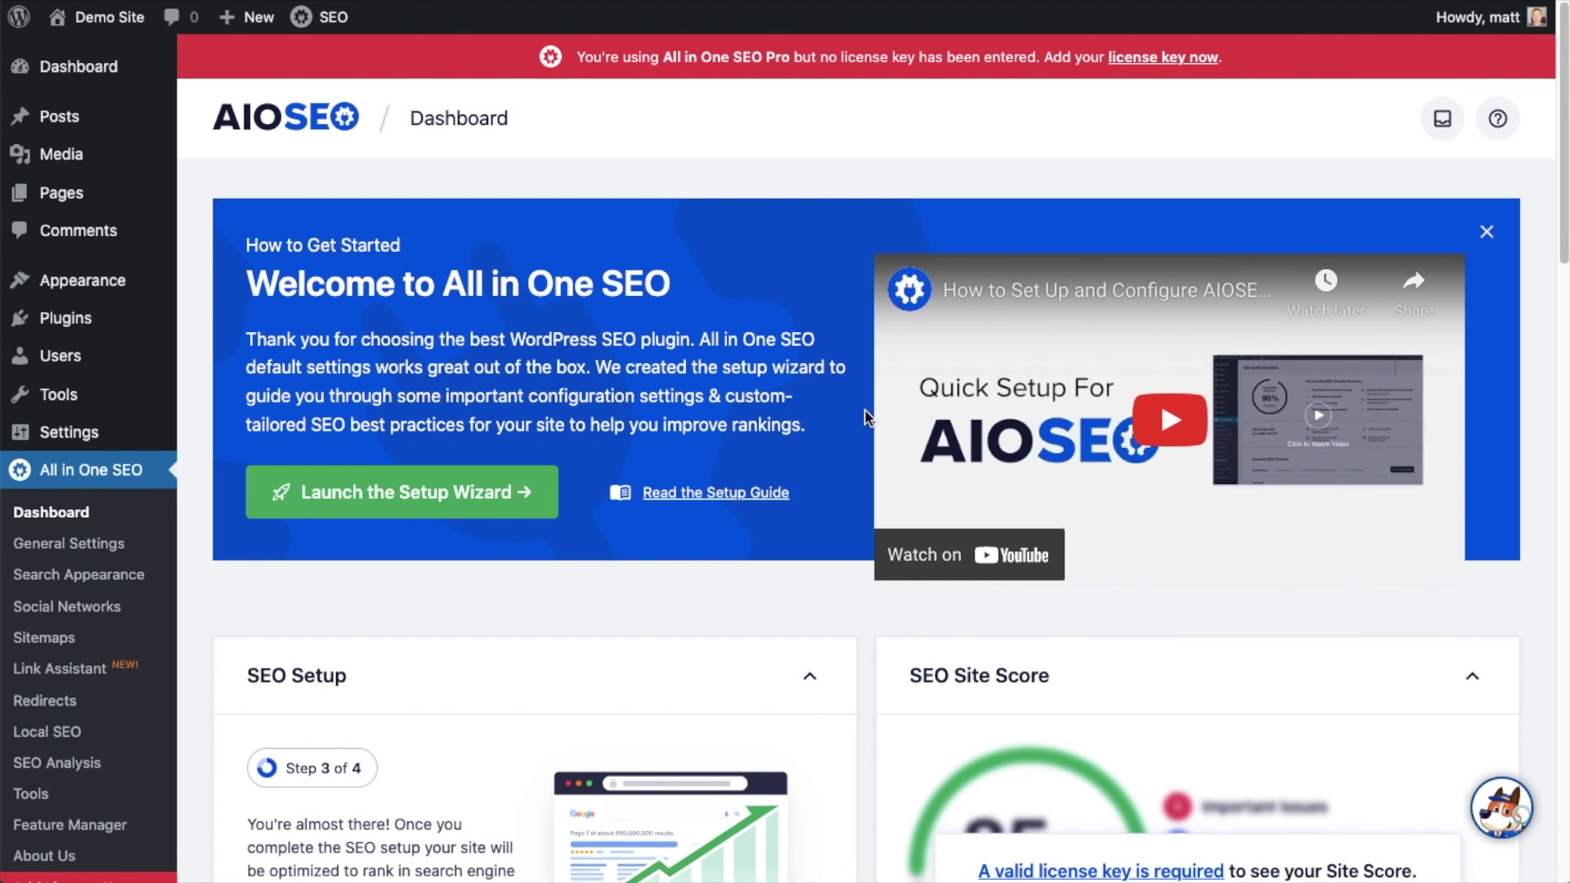
{"action": "scroll", "coordinate": [865, 418], "scroll_direction": "down", "scroll_amount": 4}
{"action": "scroll", "coordinate": [865, 410], "scroll_direction": "down", "scroll_amount": 3}
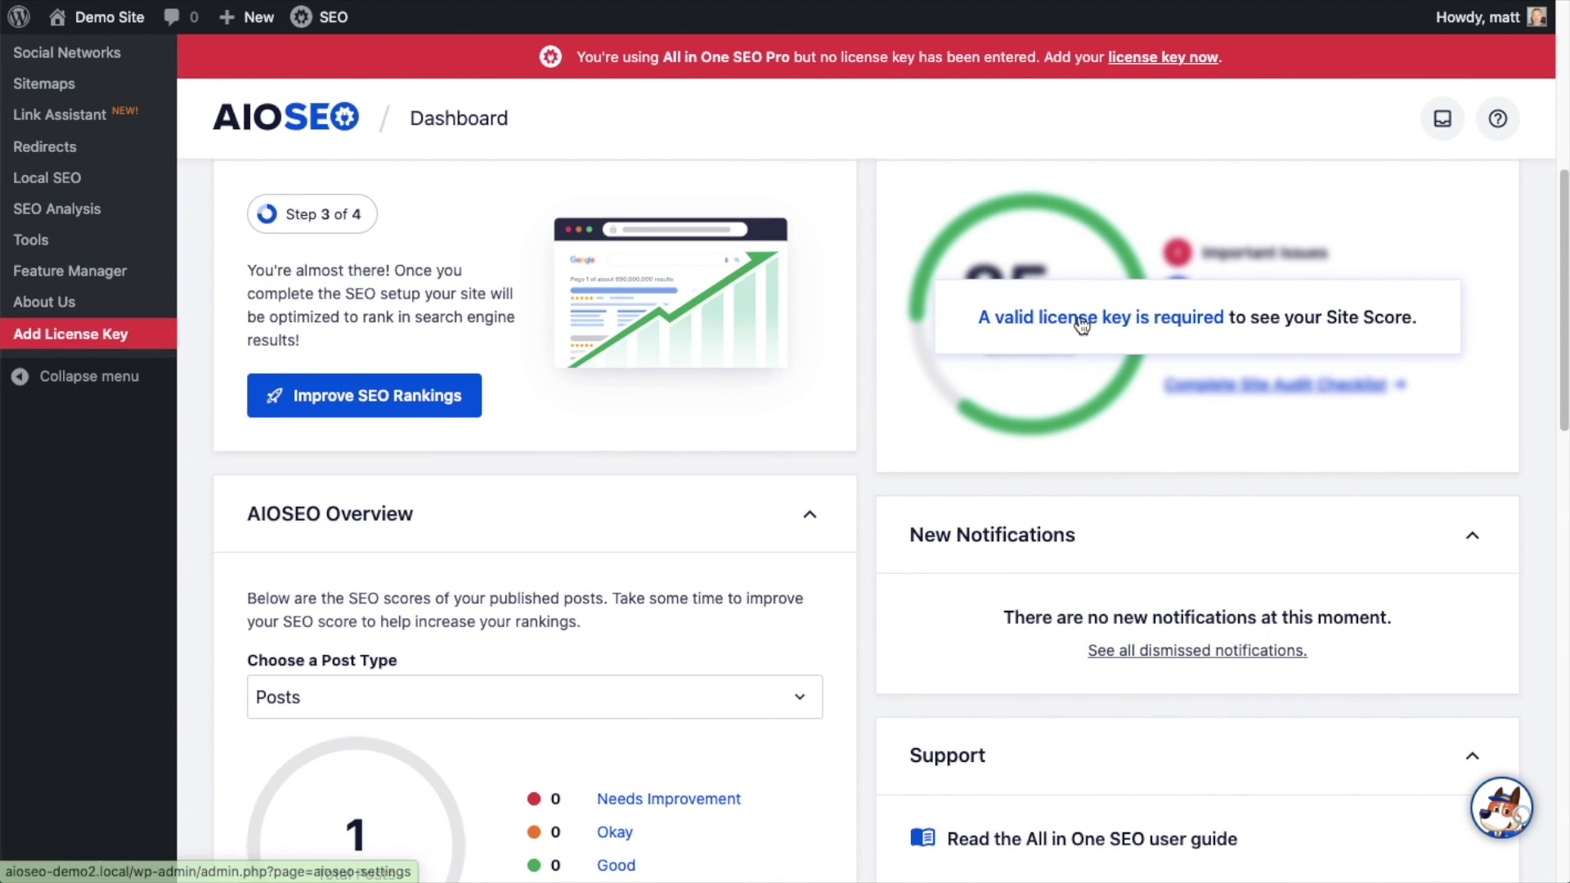
{"action": "left_click", "coordinate": [1081, 323]}
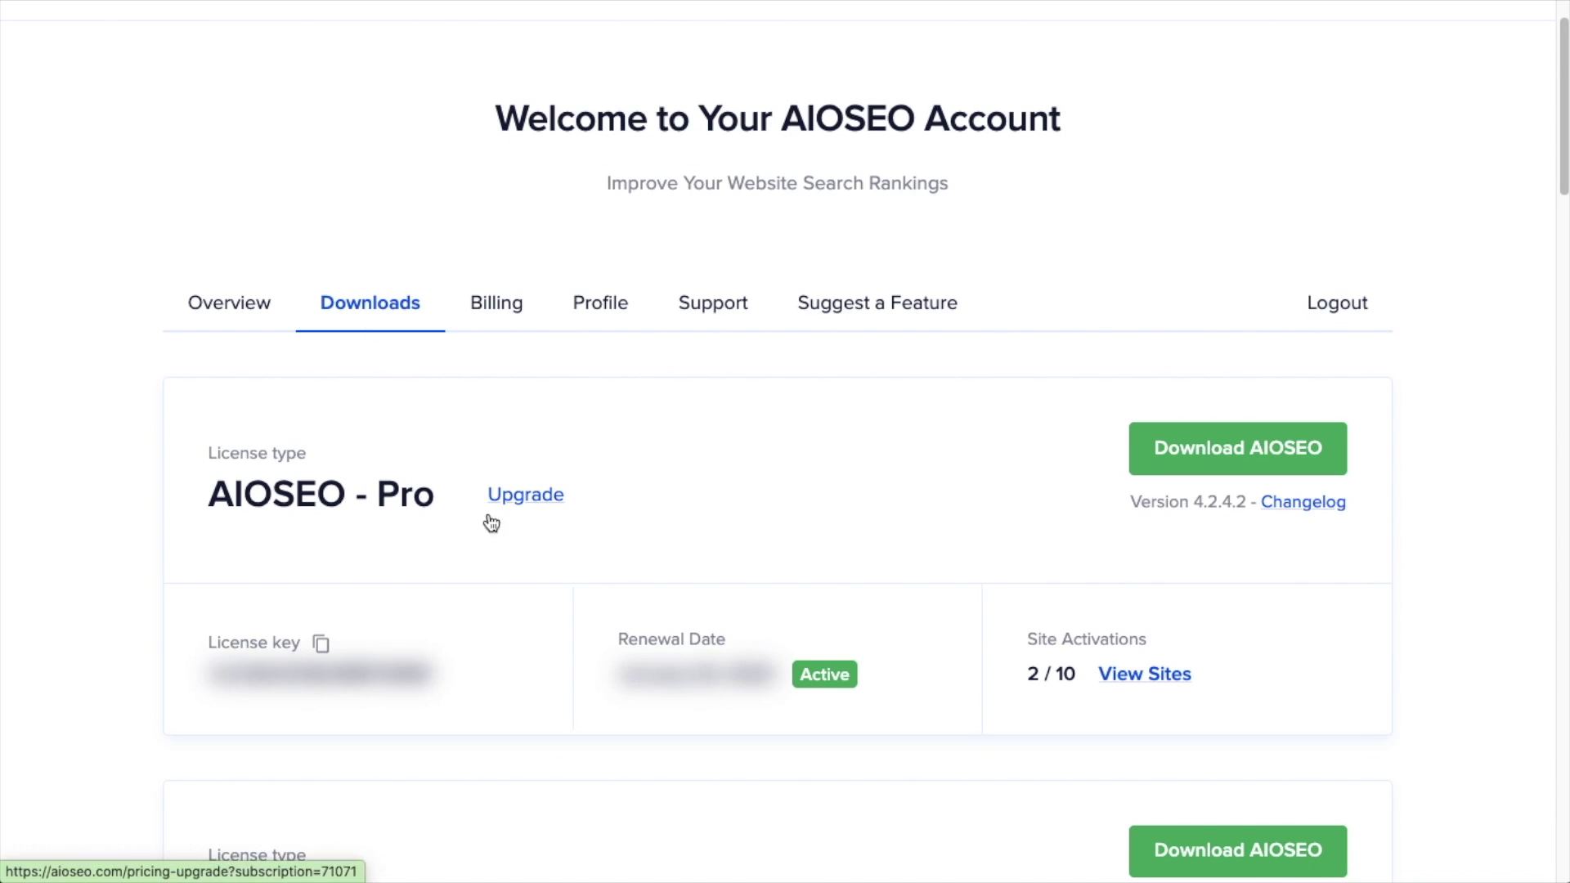
Copy the Pro license key from the AIOSEO account's Downloads tab.
{"action": "left_click", "coordinate": [321, 646]}
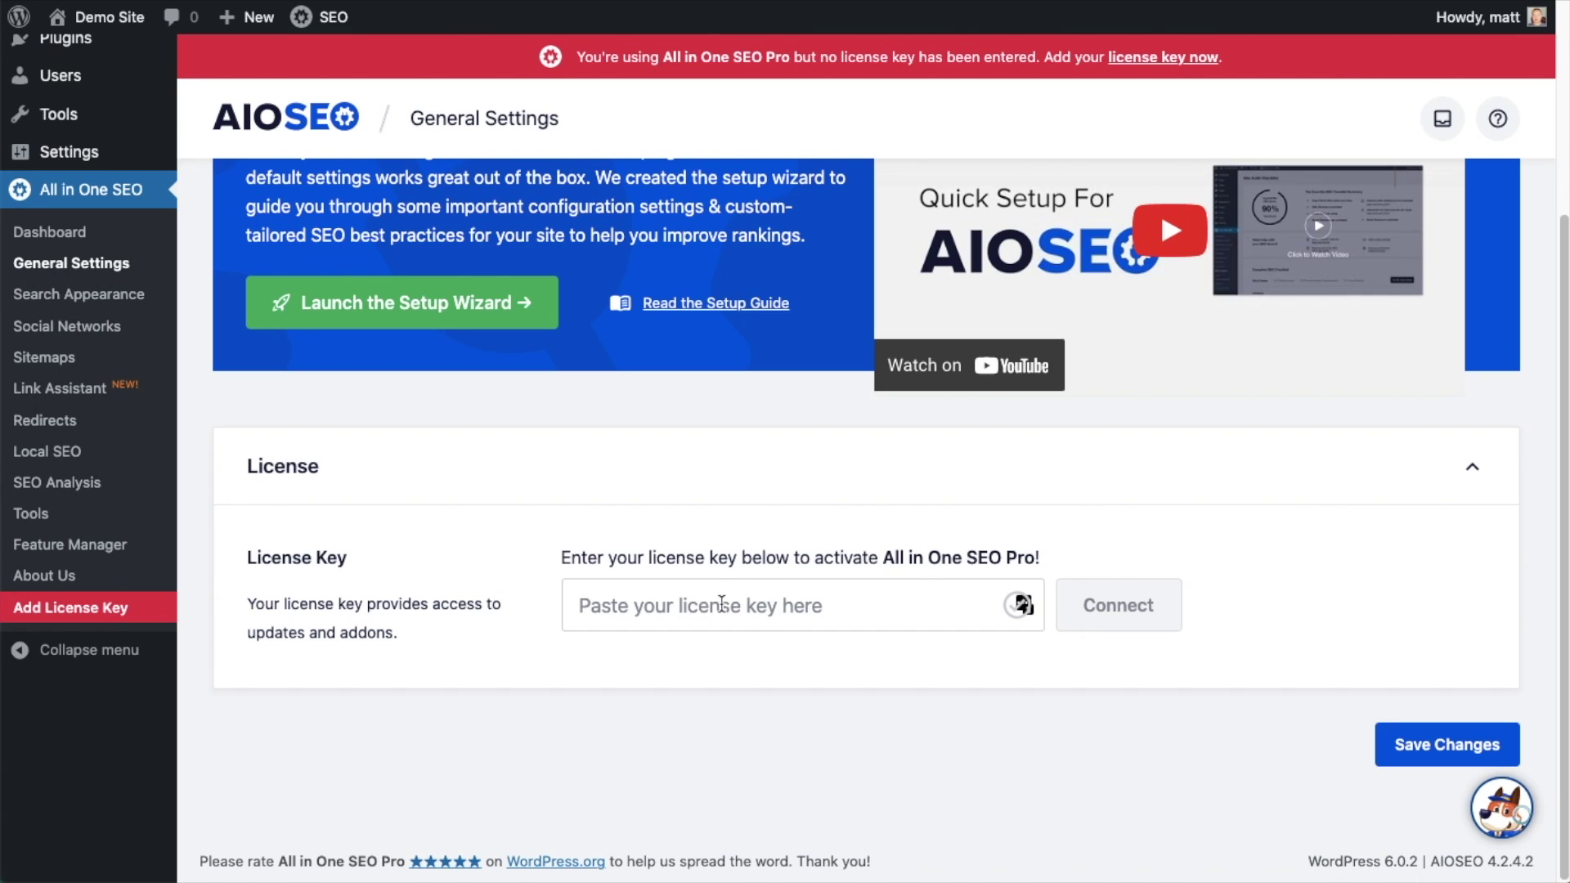
Paste the license key, connect it to activate Pro, save, and return to the dashboard.
{"action": "left_click", "coordinate": [710, 603]}
{"action": "key", "text": "ctrl+v"}
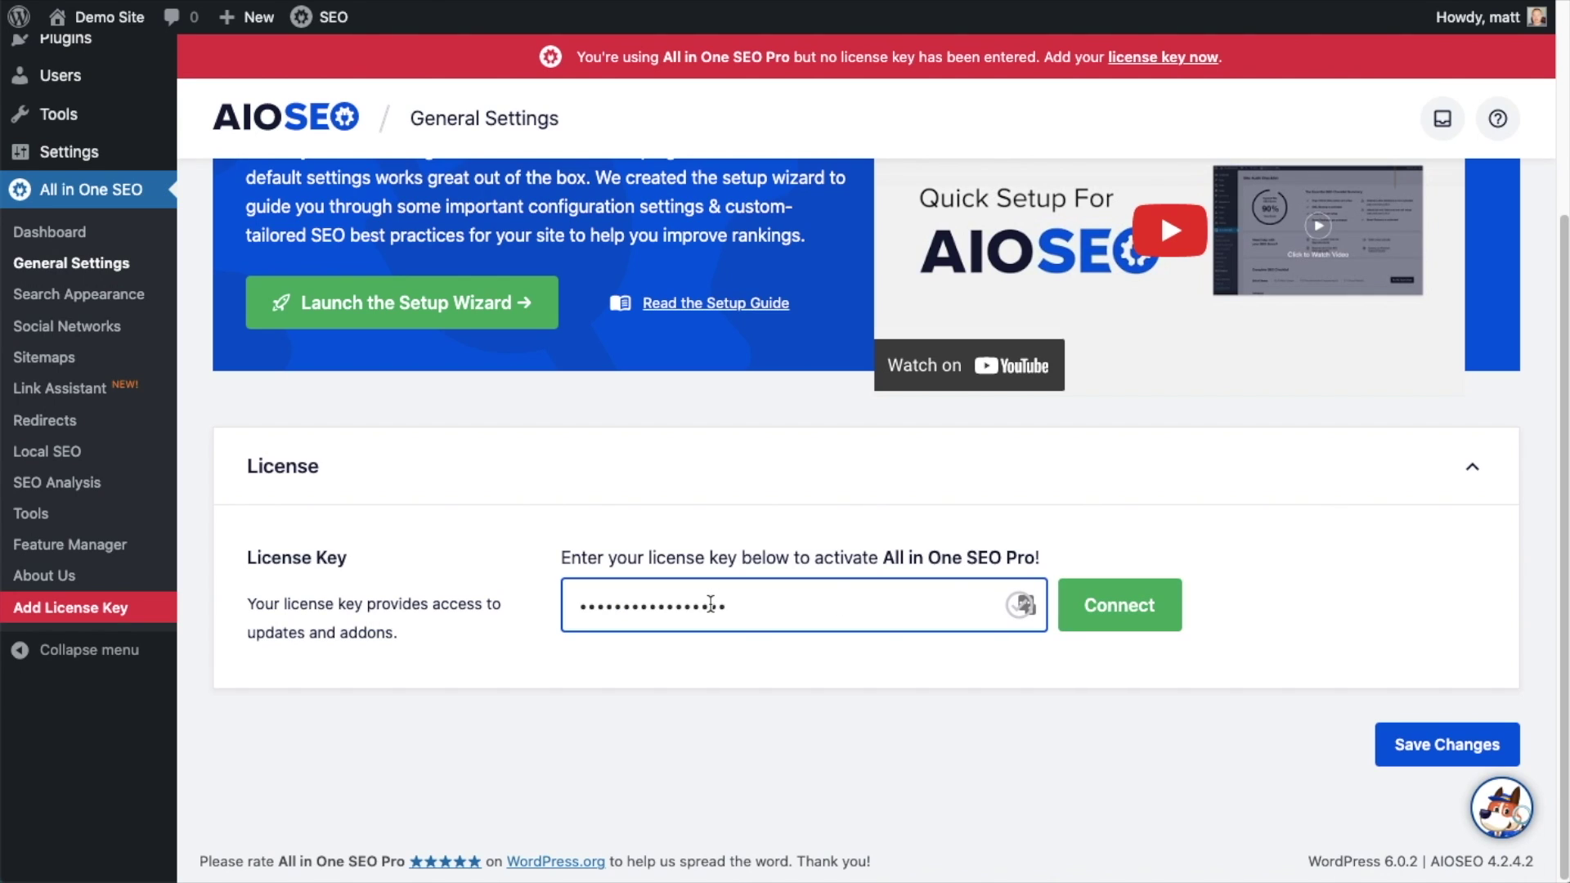
{"action": "left_click", "coordinate": [1130, 602]}
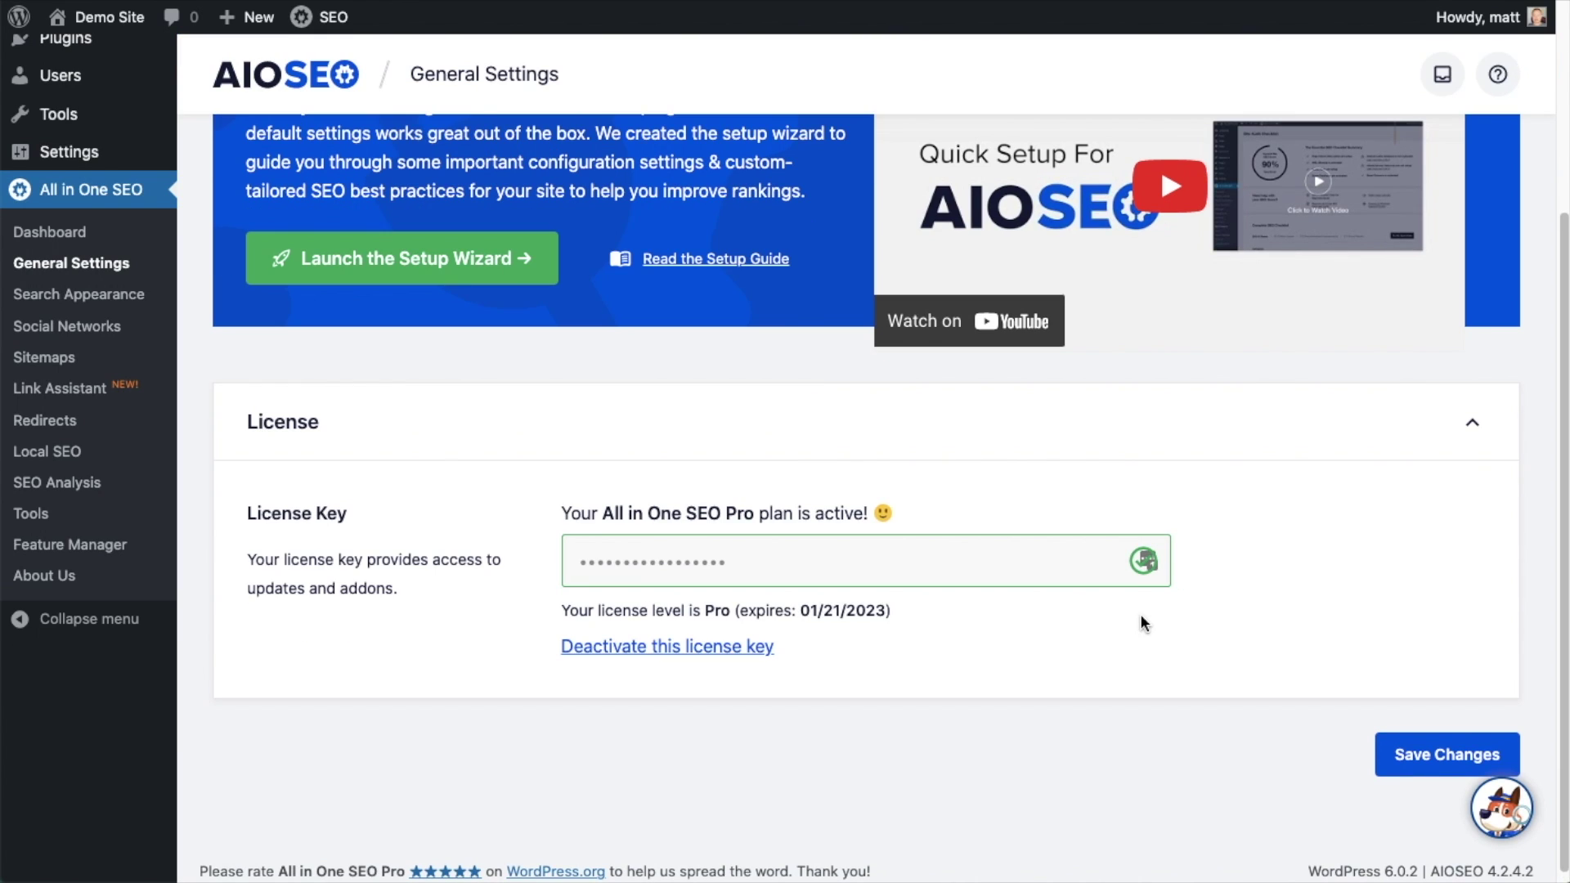
{"action": "left_click", "coordinate": [1455, 753]}
{"action": "scroll", "coordinate": [1055, 560], "scroll_direction": "up", "scroll_amount": 2}
{"action": "scroll", "coordinate": [1055, 559], "scroll_direction": "up", "scroll_amount": 4}
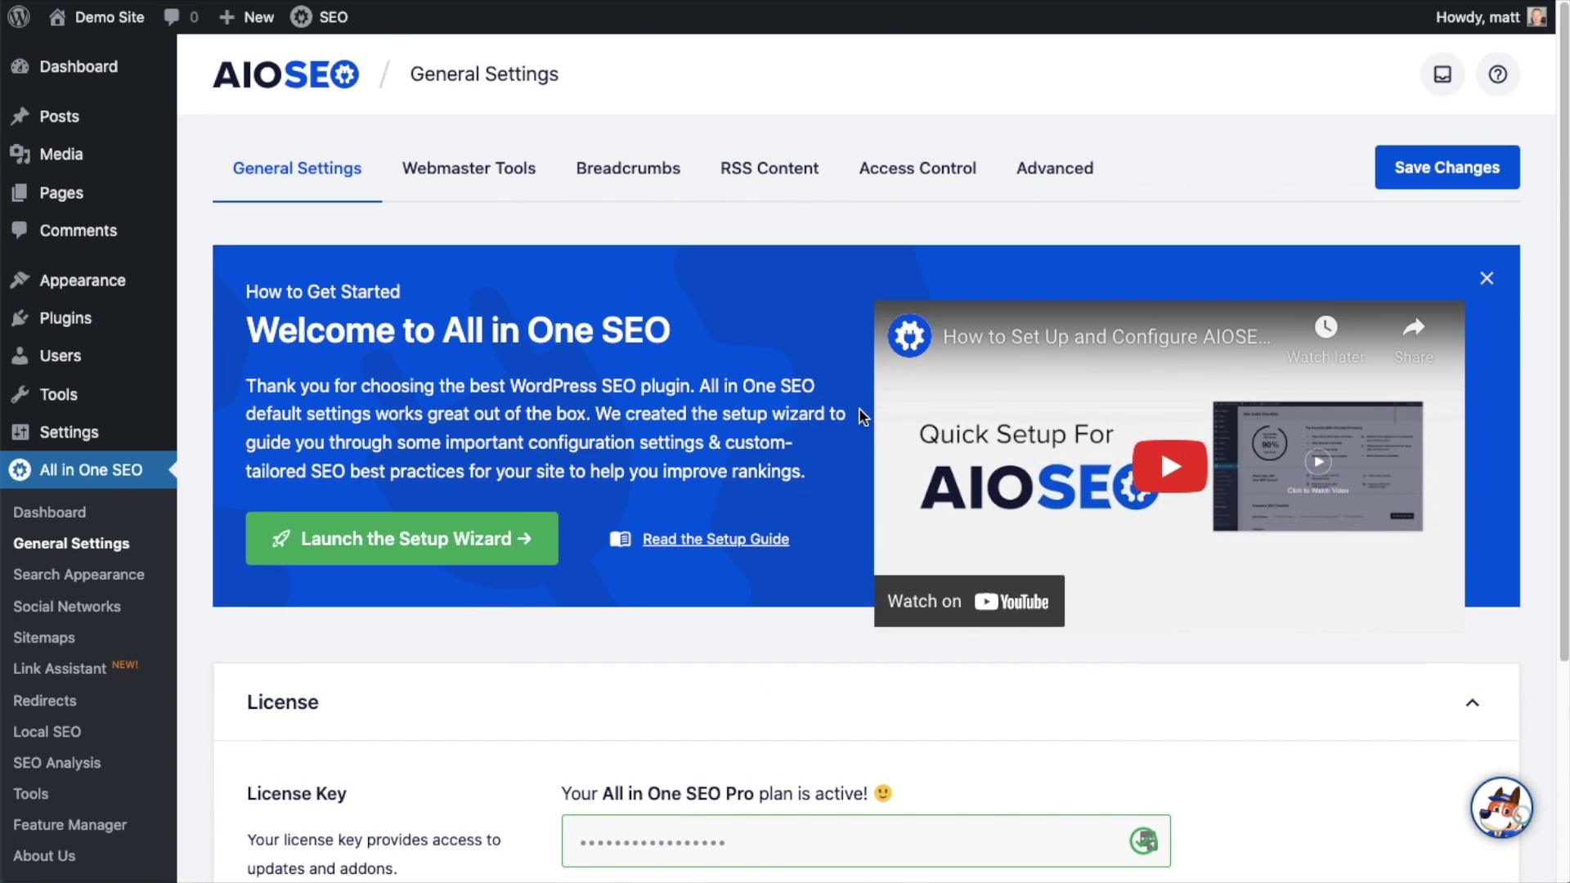
{"action": "left_click", "coordinate": [90, 82]}
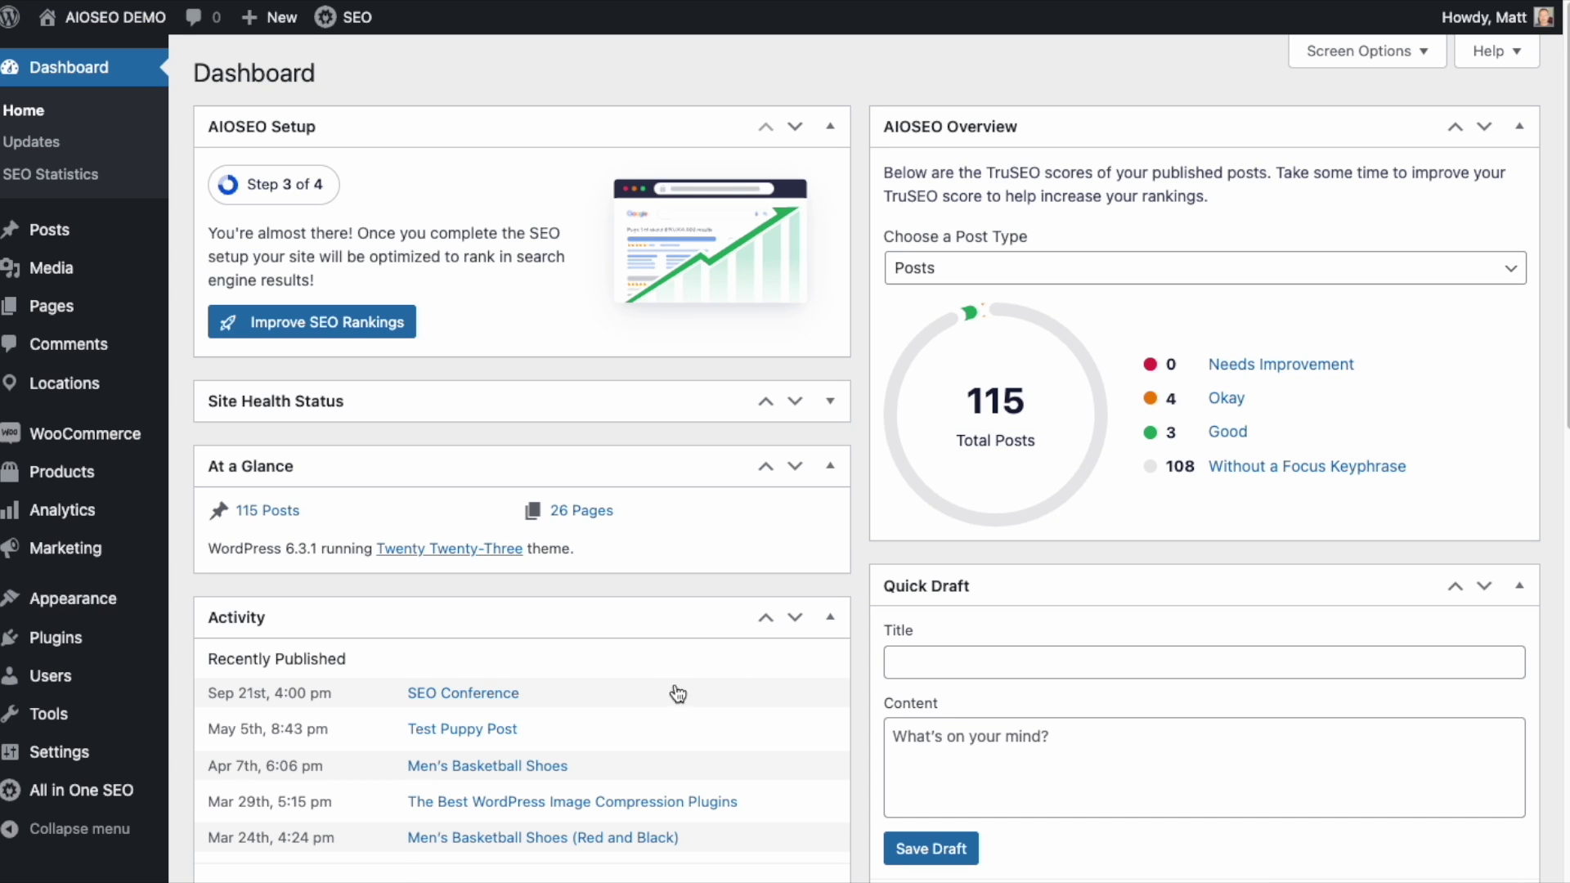
Open All in One SEO > Tools to reach the Robots.txt Editor.
{"action": "mouse_move", "coordinate": [114, 789]}
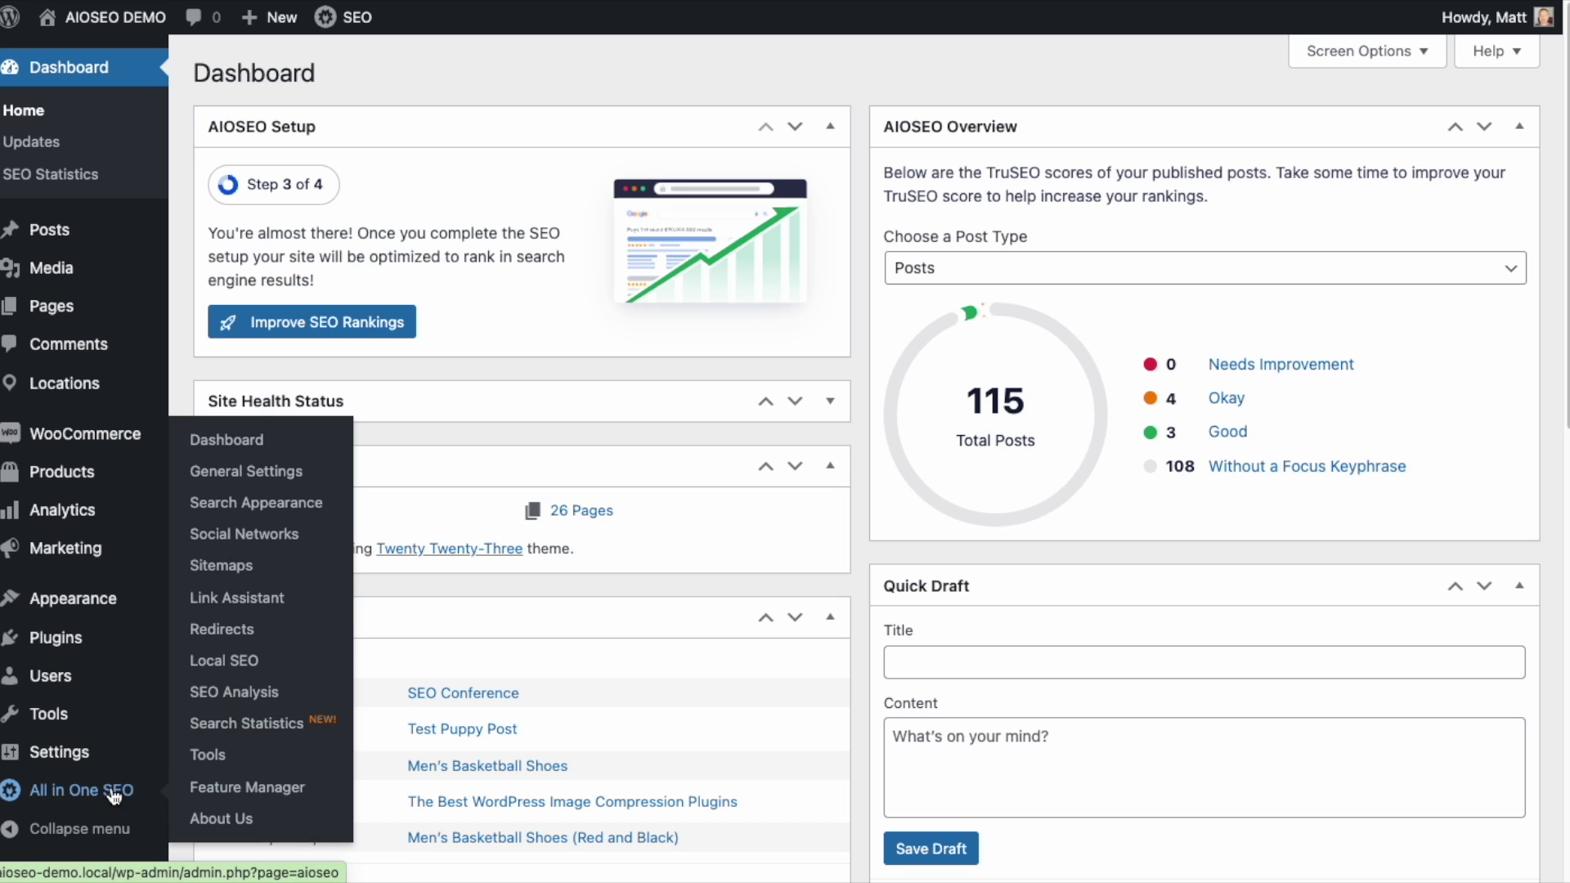
{"action": "left_click", "coordinate": [206, 756]}
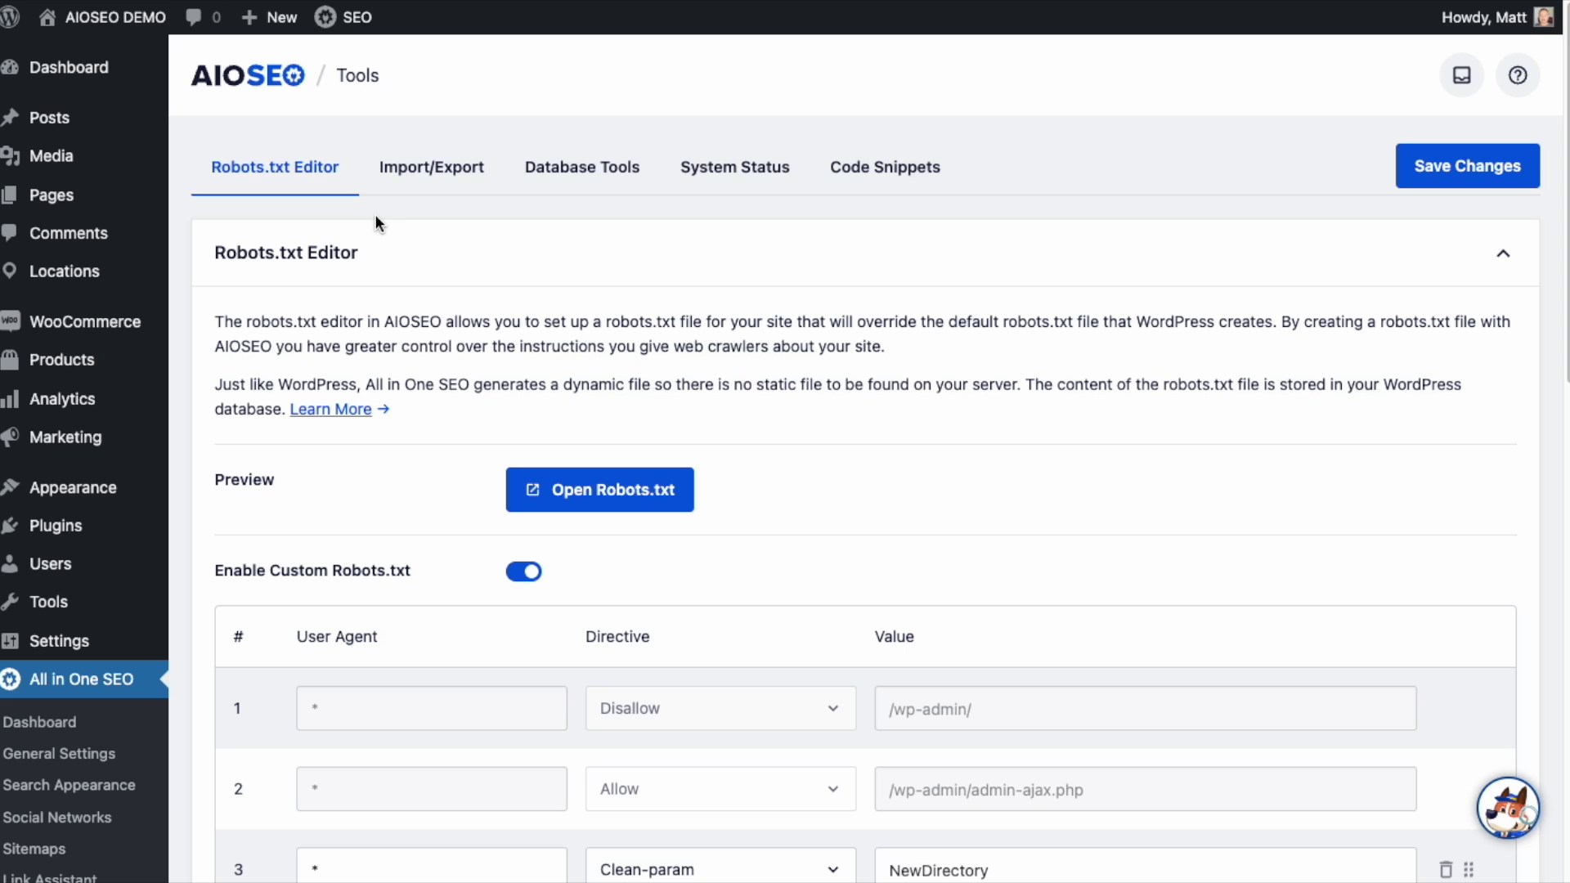
{"action": "left_click", "coordinate": [599, 492]}
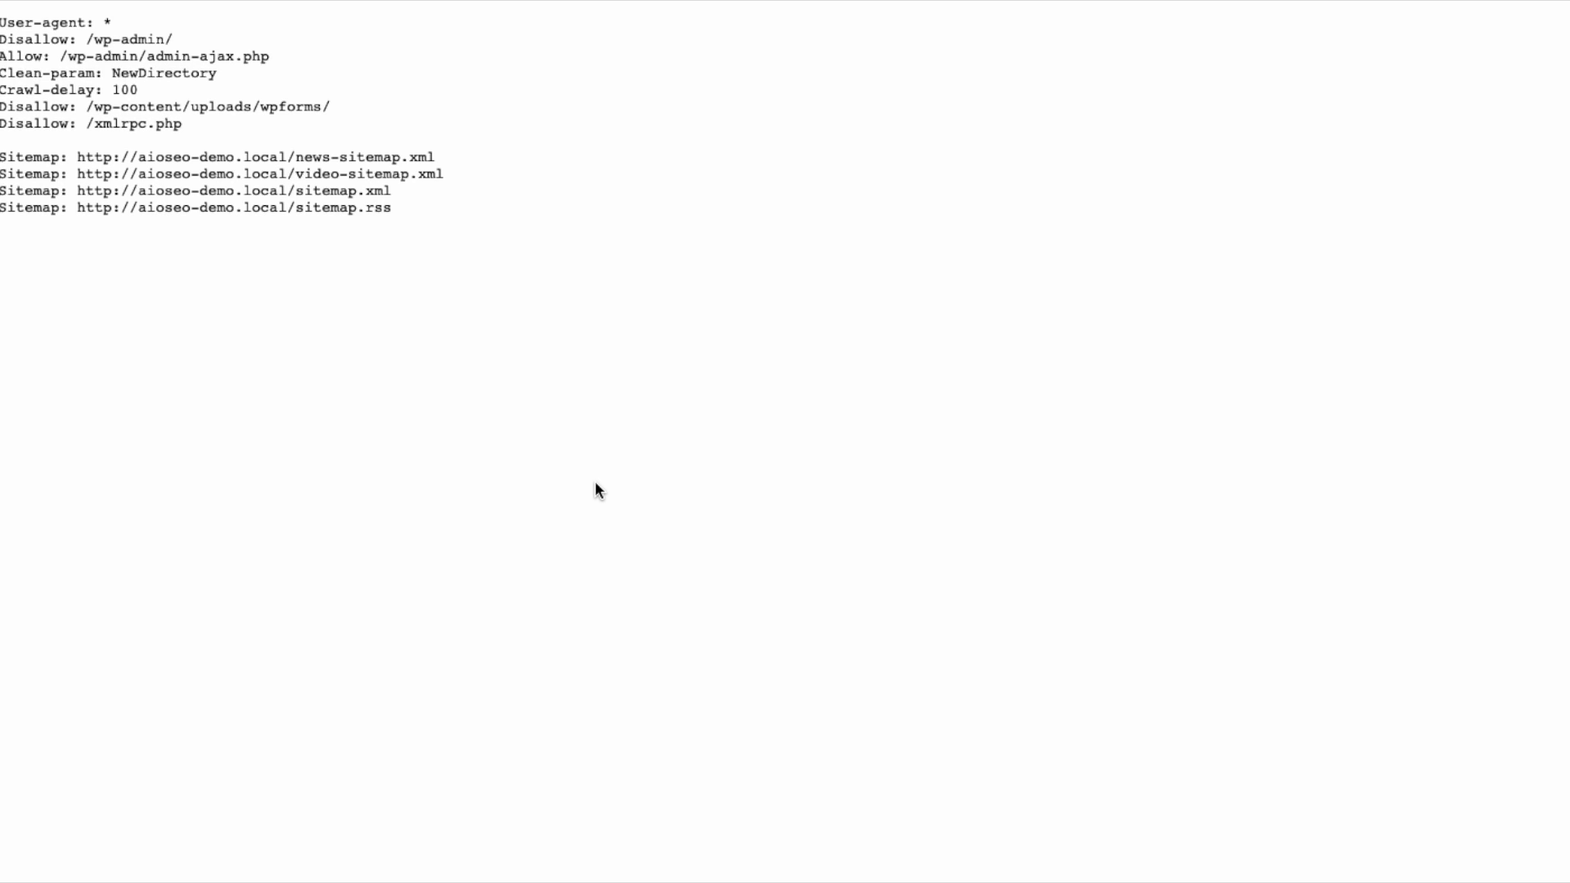
{"action": "key", "text": "super+equal"}
{"action": "key", "text": "super+equal"}
{"action": "key", "text": "super+equal"}
{"action": "key", "text": "super+equal"}
{"action": "left_click_drag", "start_coordinate": [311, 69], "coordinate": [10, 61]}
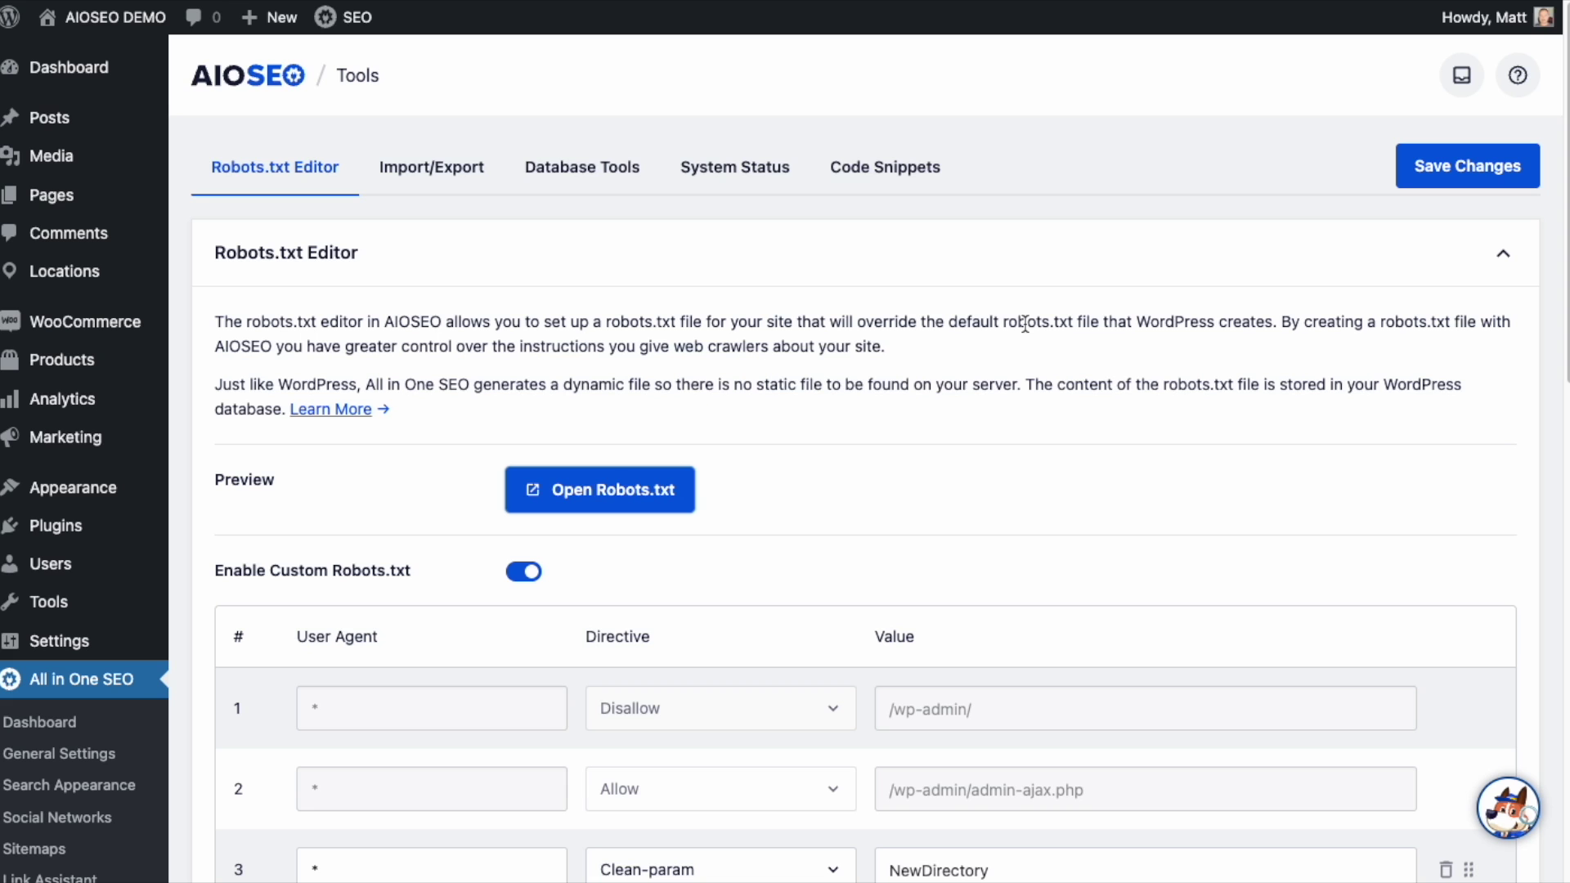
Toggle Enable Custom Robots.txt off and back on, then review the six rules.
{"action": "scroll", "coordinate": [1025, 323], "scroll_direction": "down", "scroll_amount": 5}
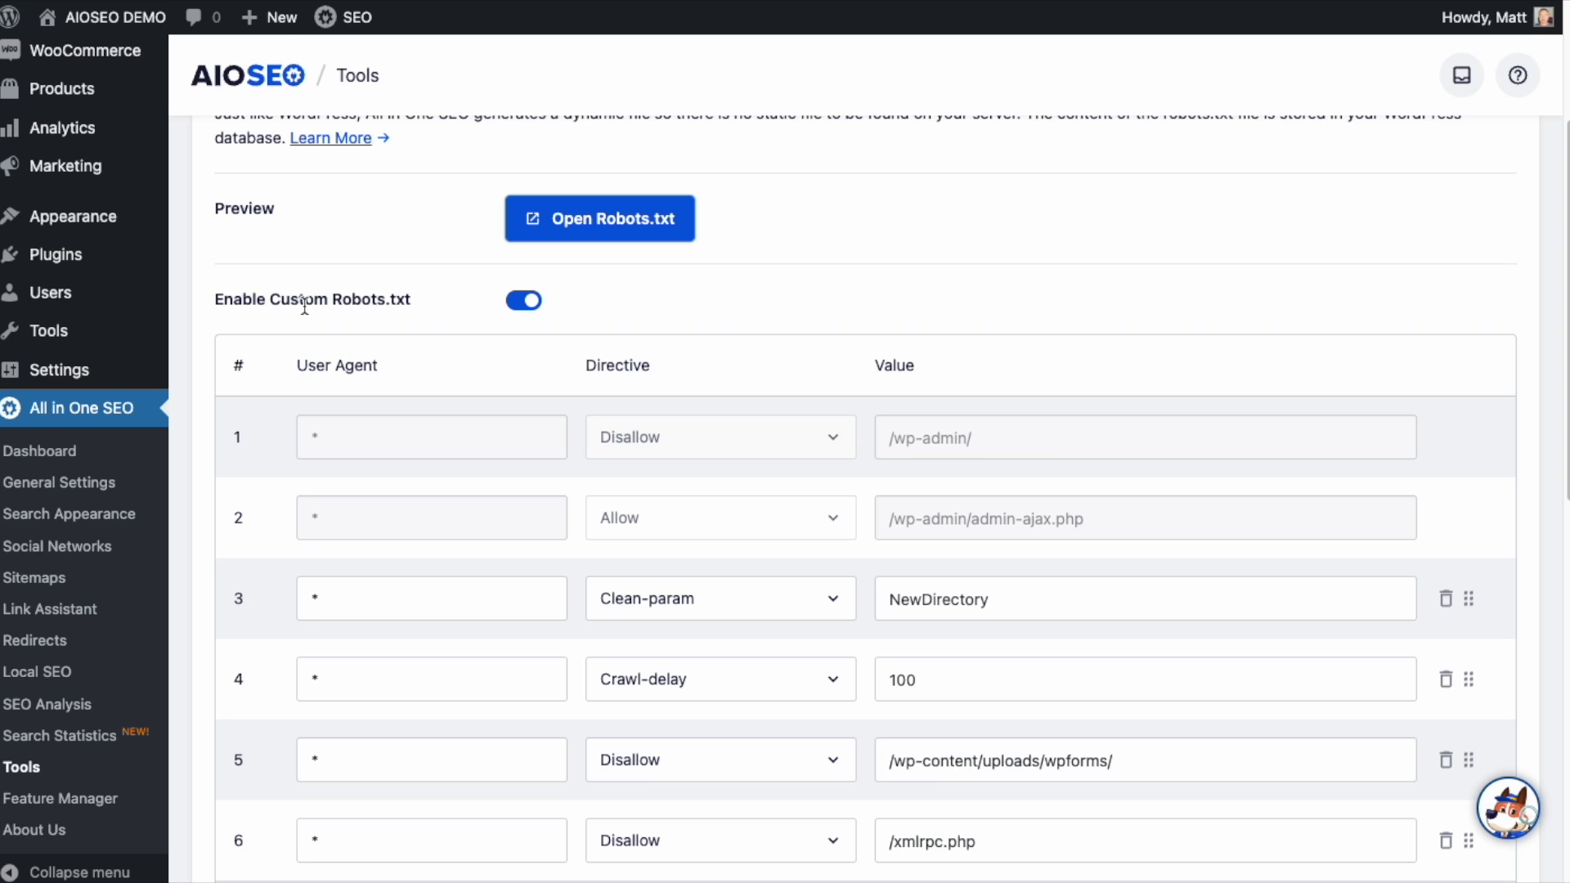
{"action": "left_click", "coordinate": [524, 302]}
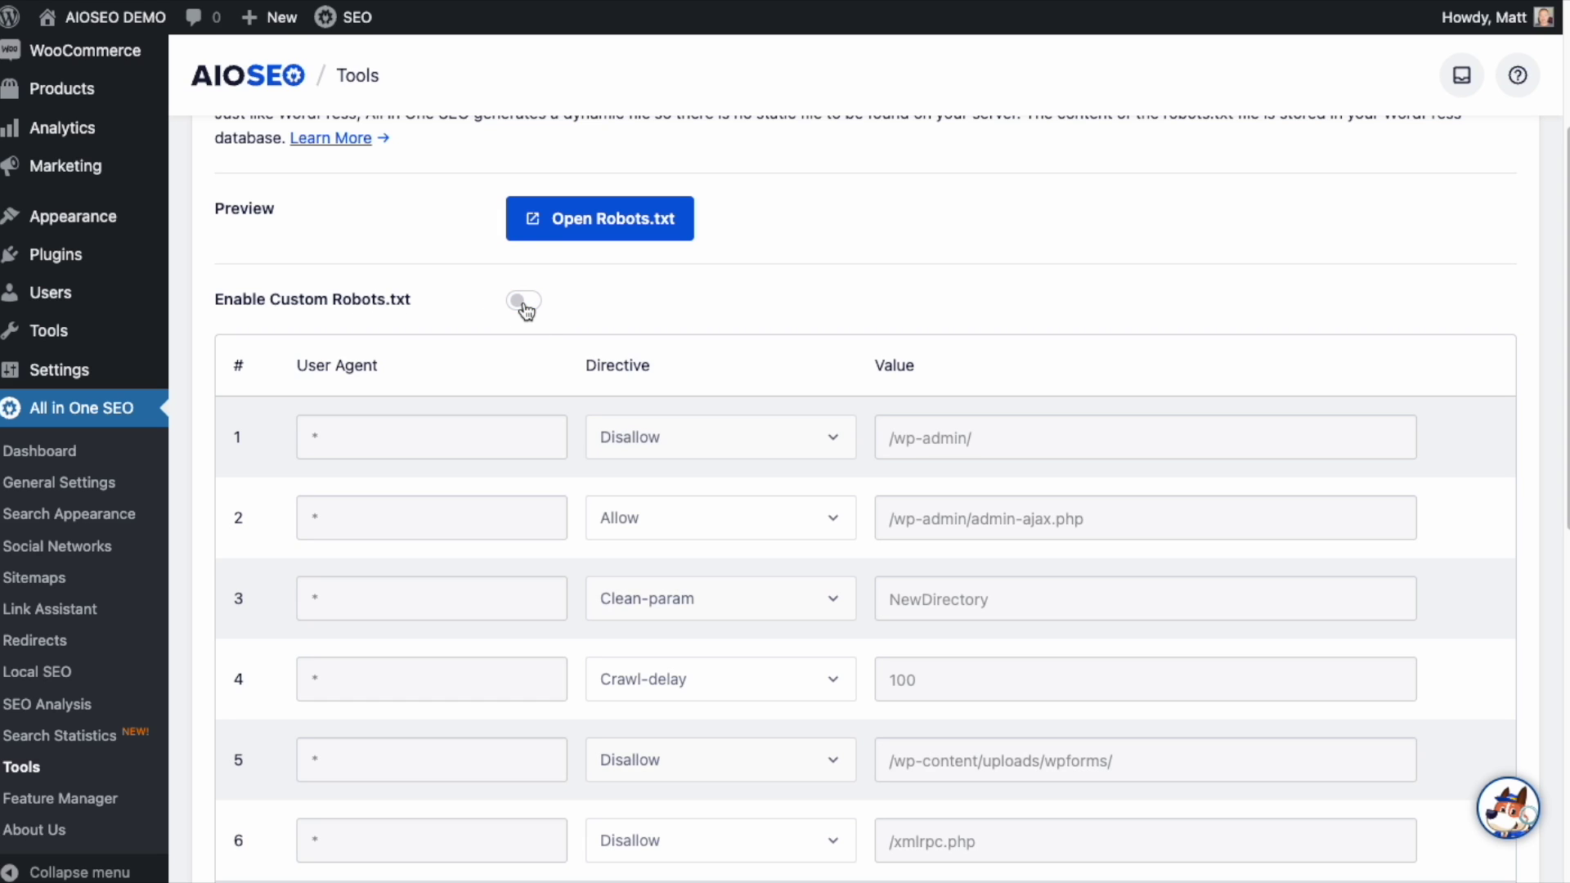
{"action": "left_click", "coordinate": [524, 302]}
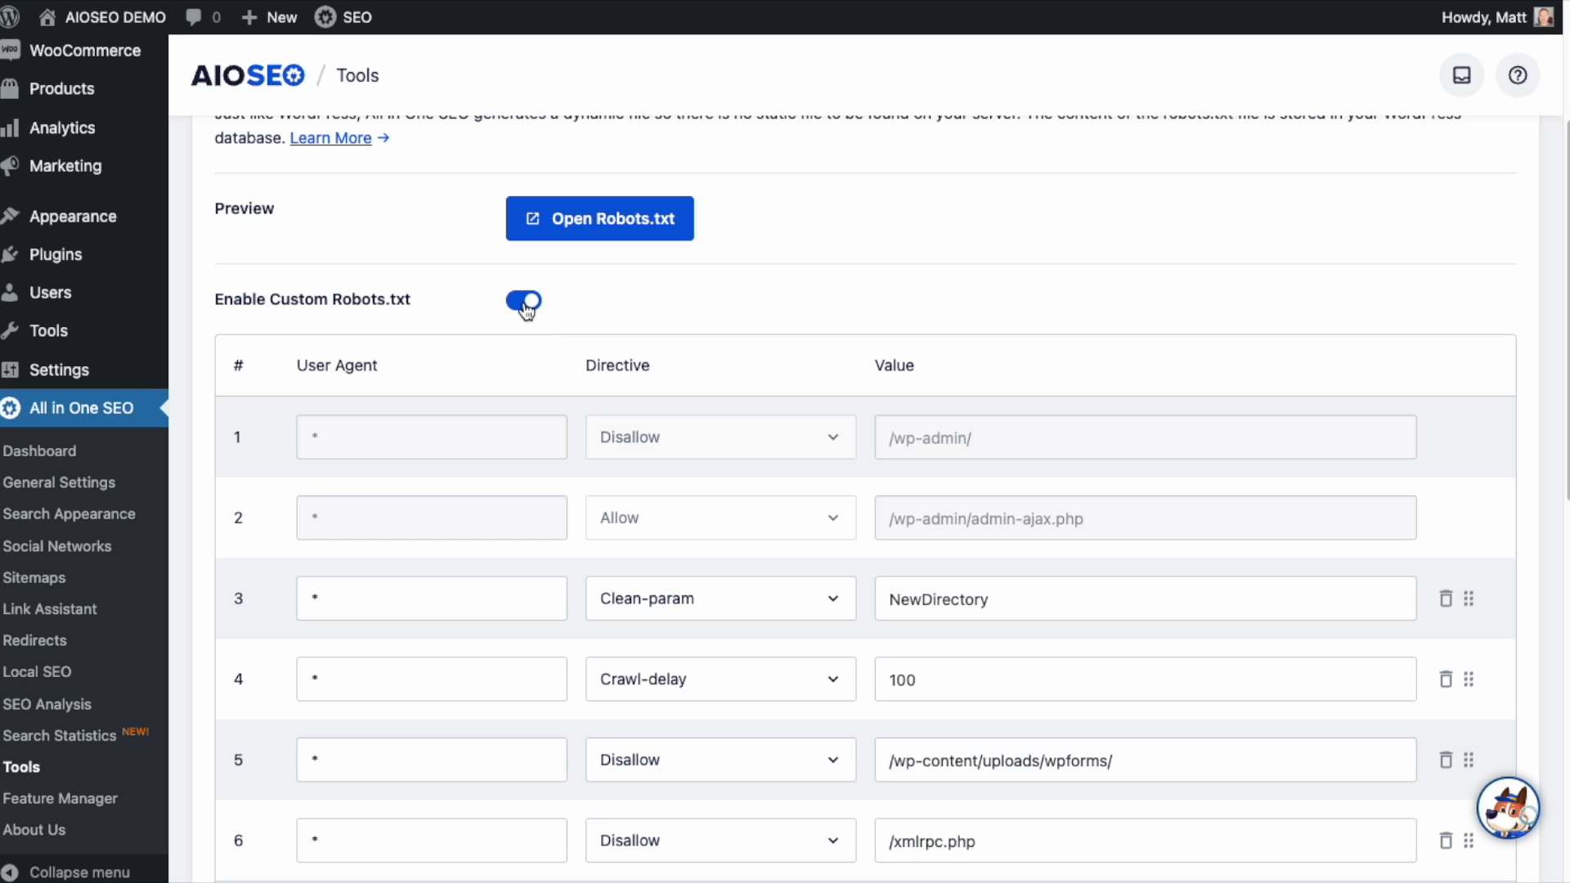
{"action": "scroll", "coordinate": [831, 307], "scroll_direction": "down", "scroll_amount": 2}
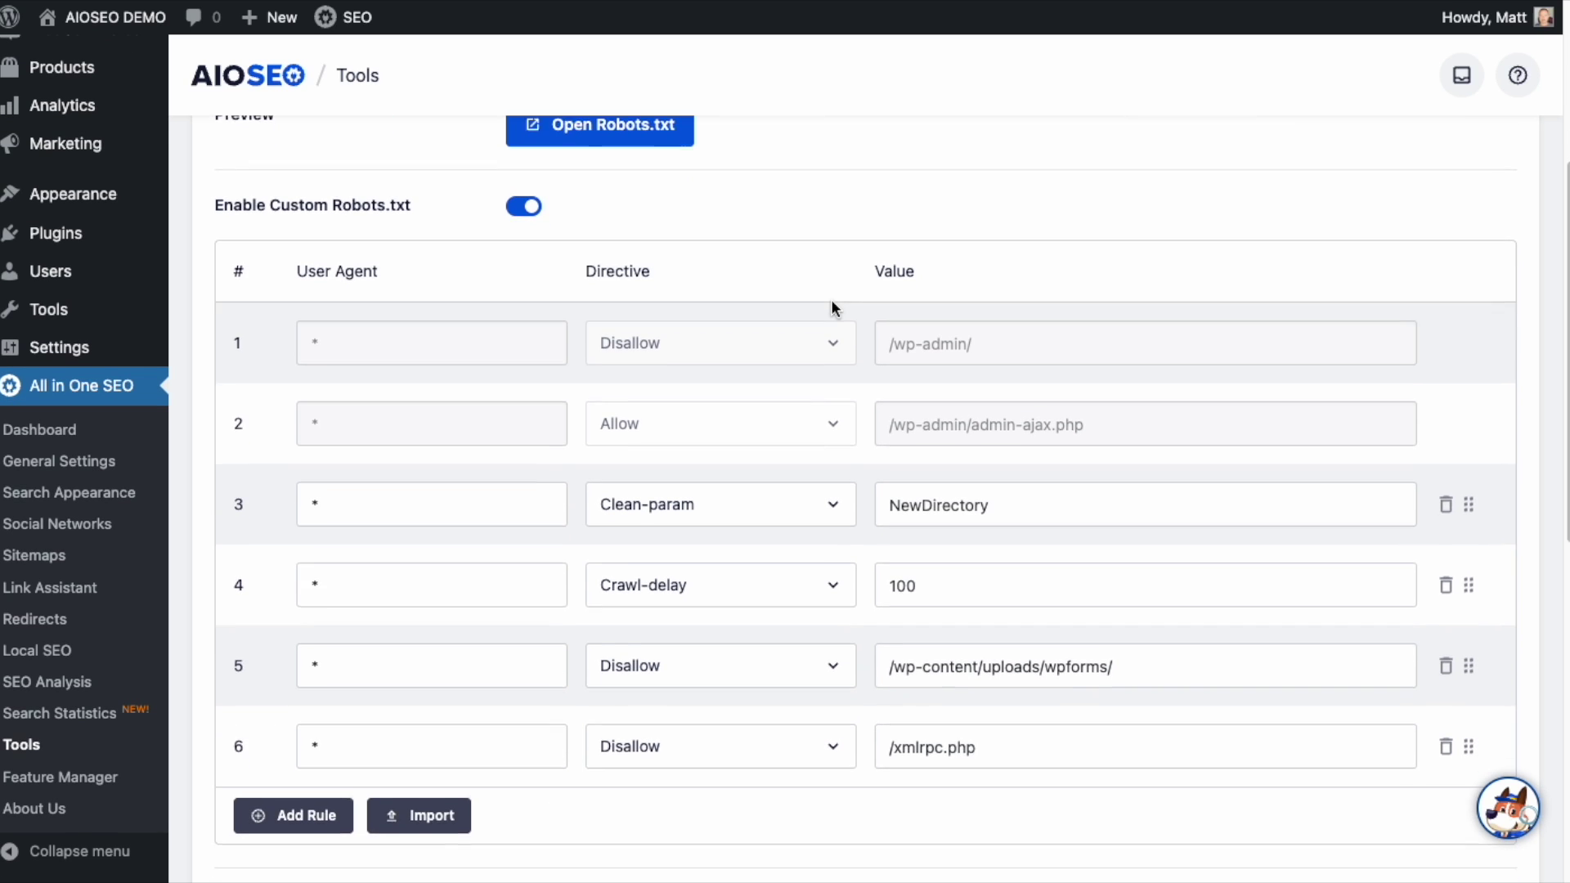
{"action": "scroll", "coordinate": [831, 301], "scroll_direction": "down", "scroll_amount": 1}
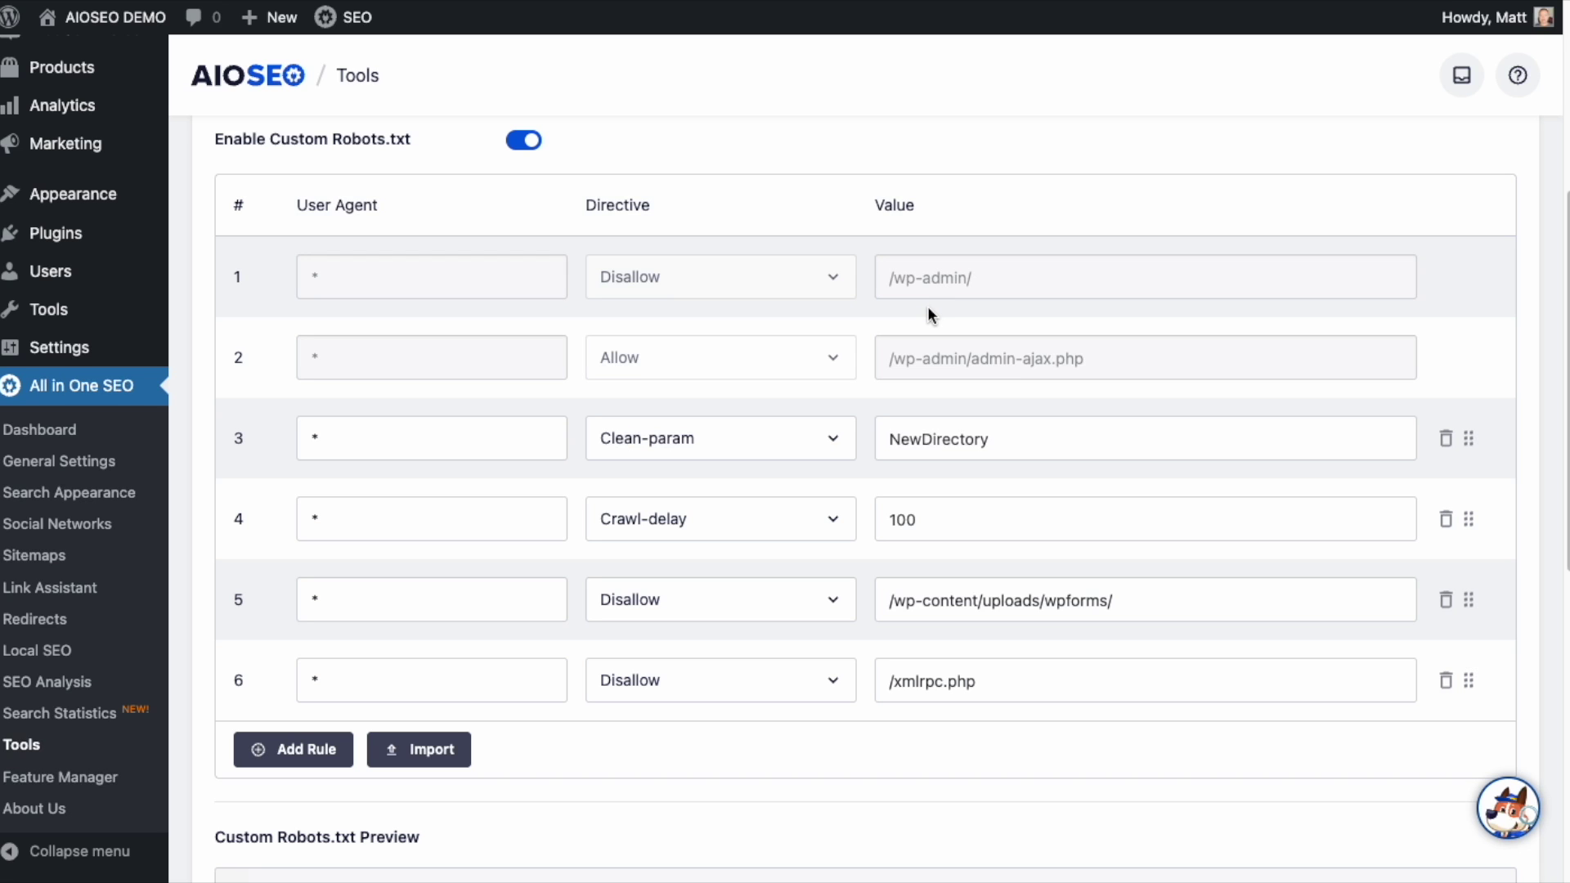
Add a seventh rule for user agent * disallowing /intranet/ and save the changes.
{"action": "scroll", "coordinate": [756, 442], "scroll_direction": "down", "scroll_amount": 2}
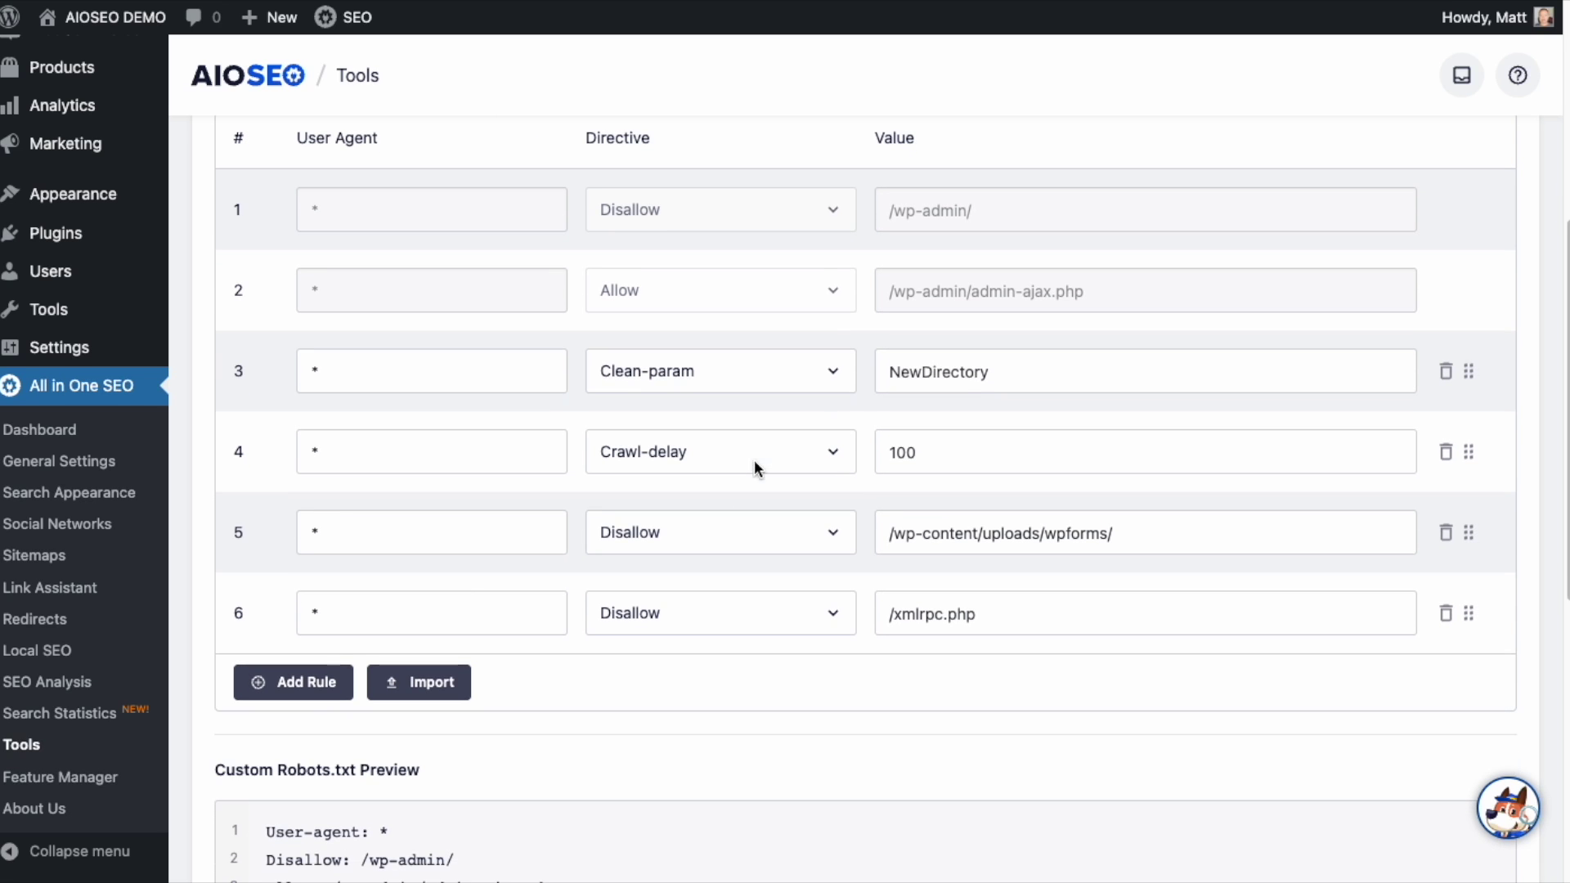
{"action": "left_click", "coordinate": [299, 695]}
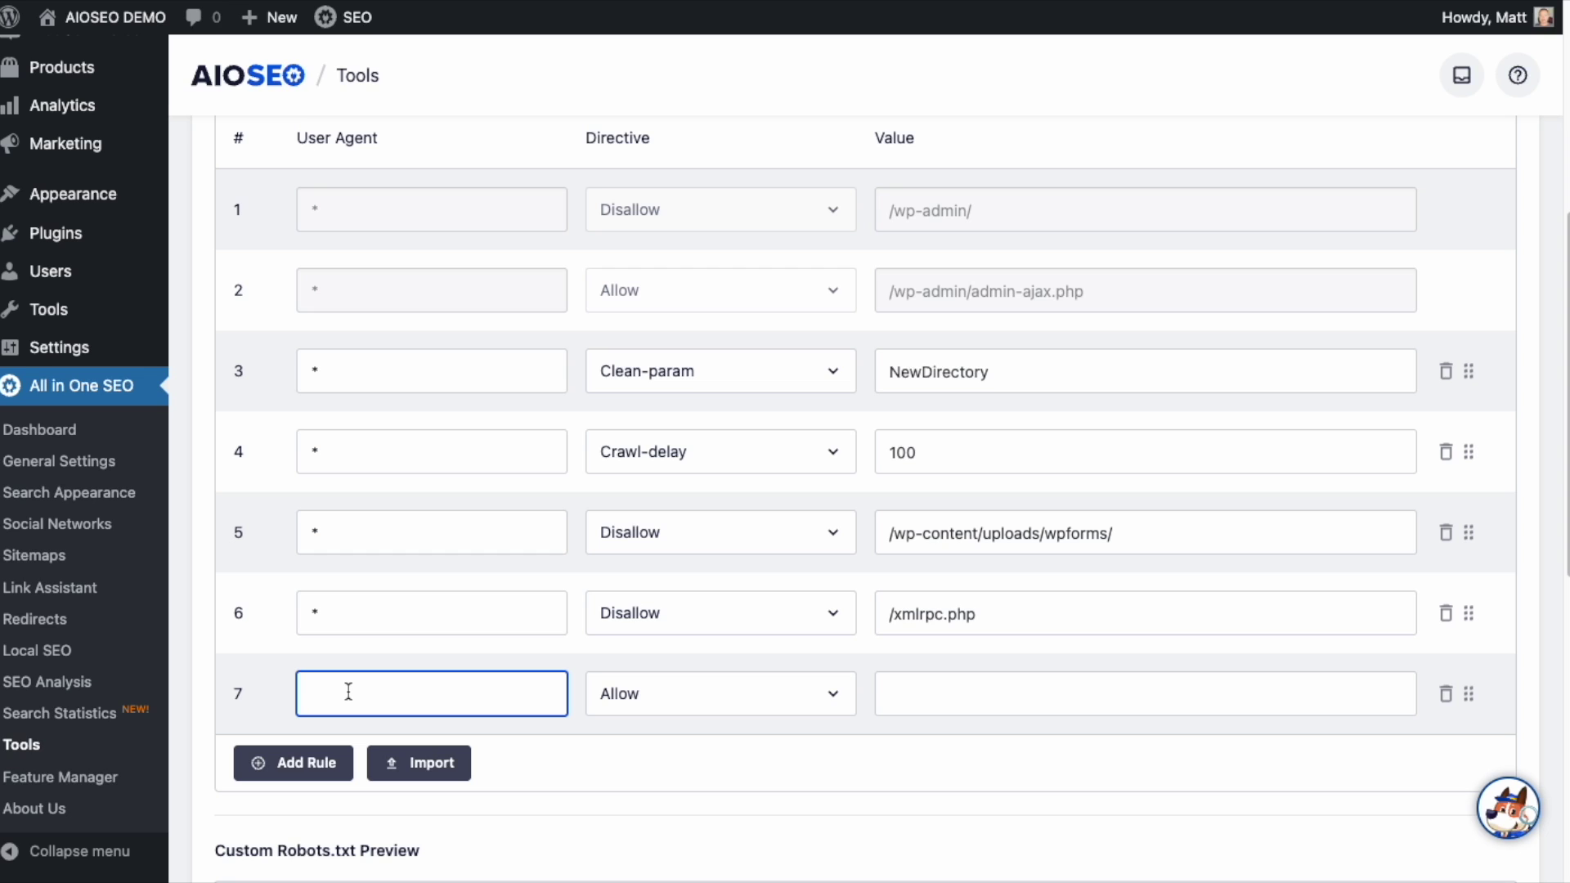
{"action": "type", "text": "*"}
{"action": "left_click", "coordinate": [690, 689]}
{"action": "left_click", "coordinate": [648, 567]}
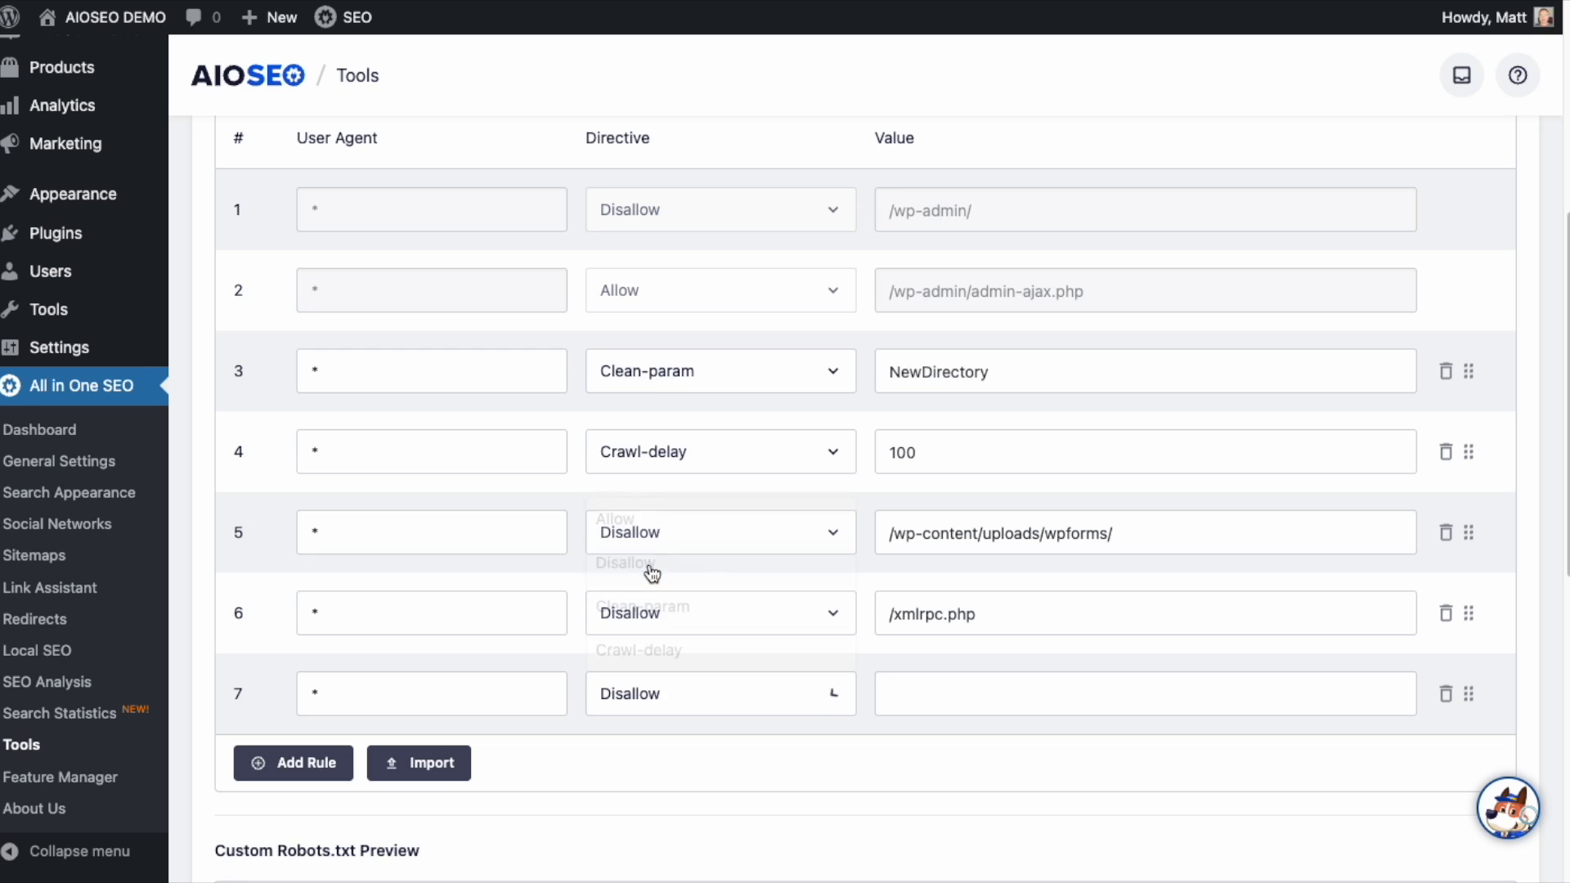
{"action": "left_click", "coordinate": [944, 699]}
{"action": "left_click", "coordinate": [945, 699]}
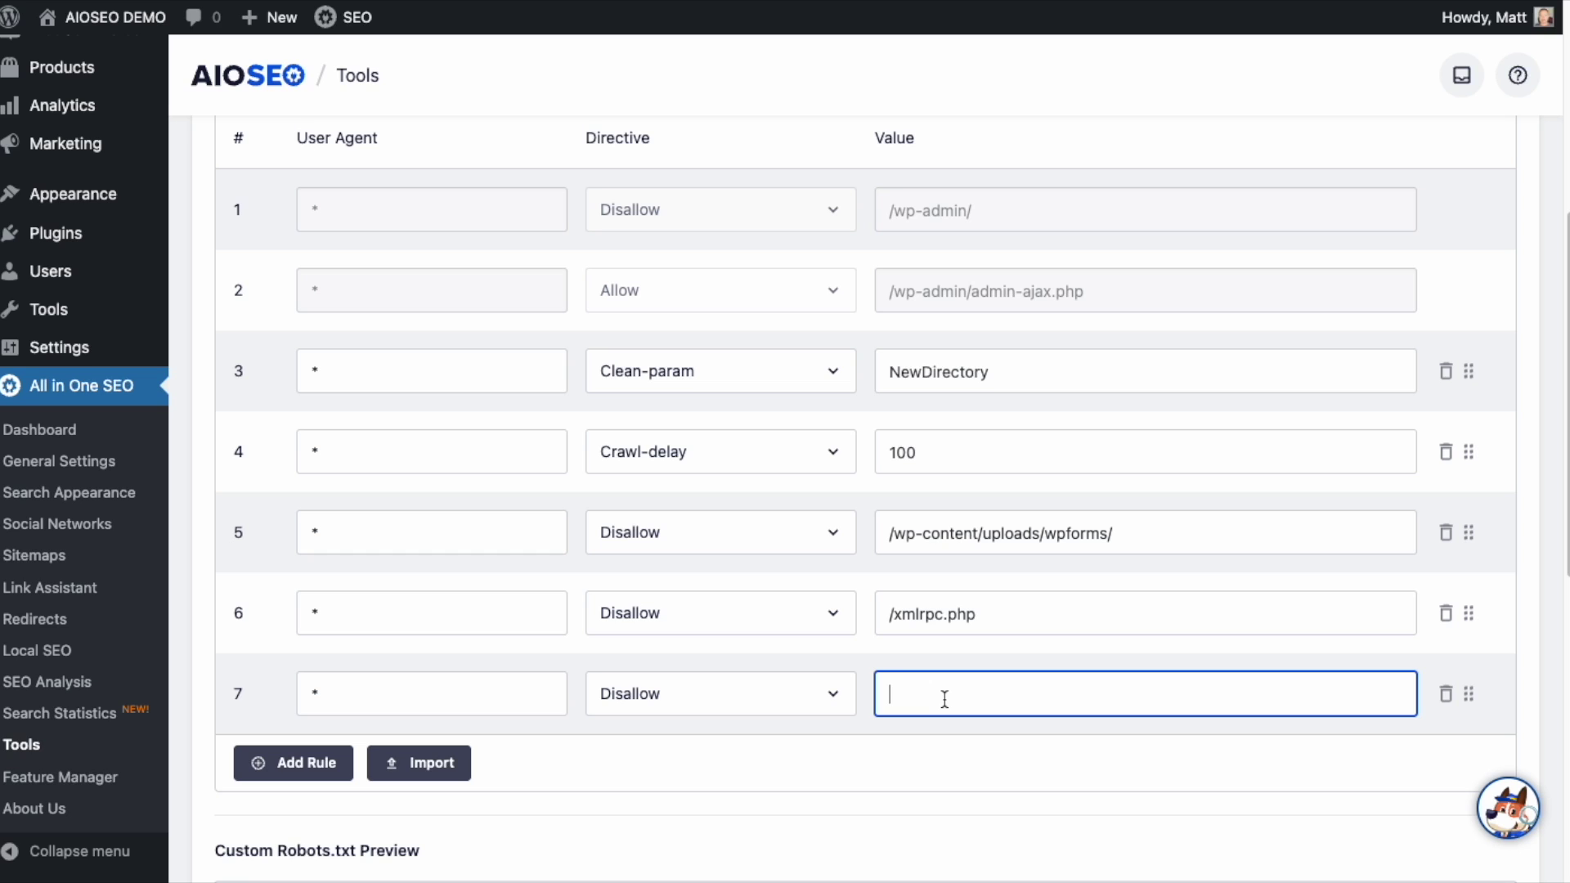
{"action": "type", "text": "/intranet/"}
{"action": "scroll", "coordinate": [946, 711], "scroll_direction": "up", "scroll_amount": 6}
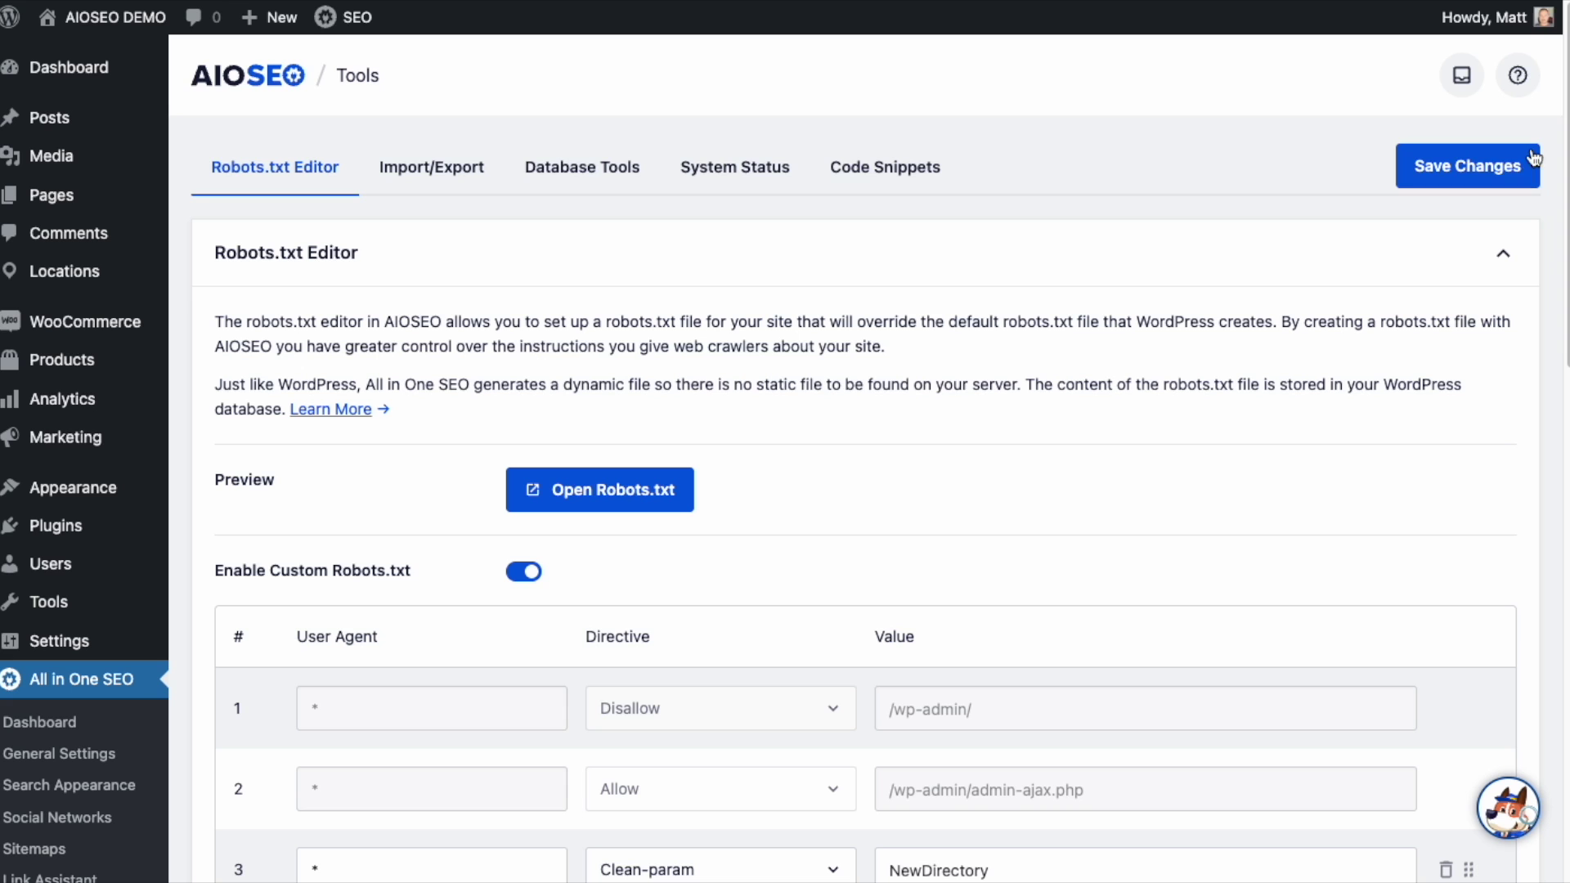
{"action": "left_click", "coordinate": [1479, 155]}
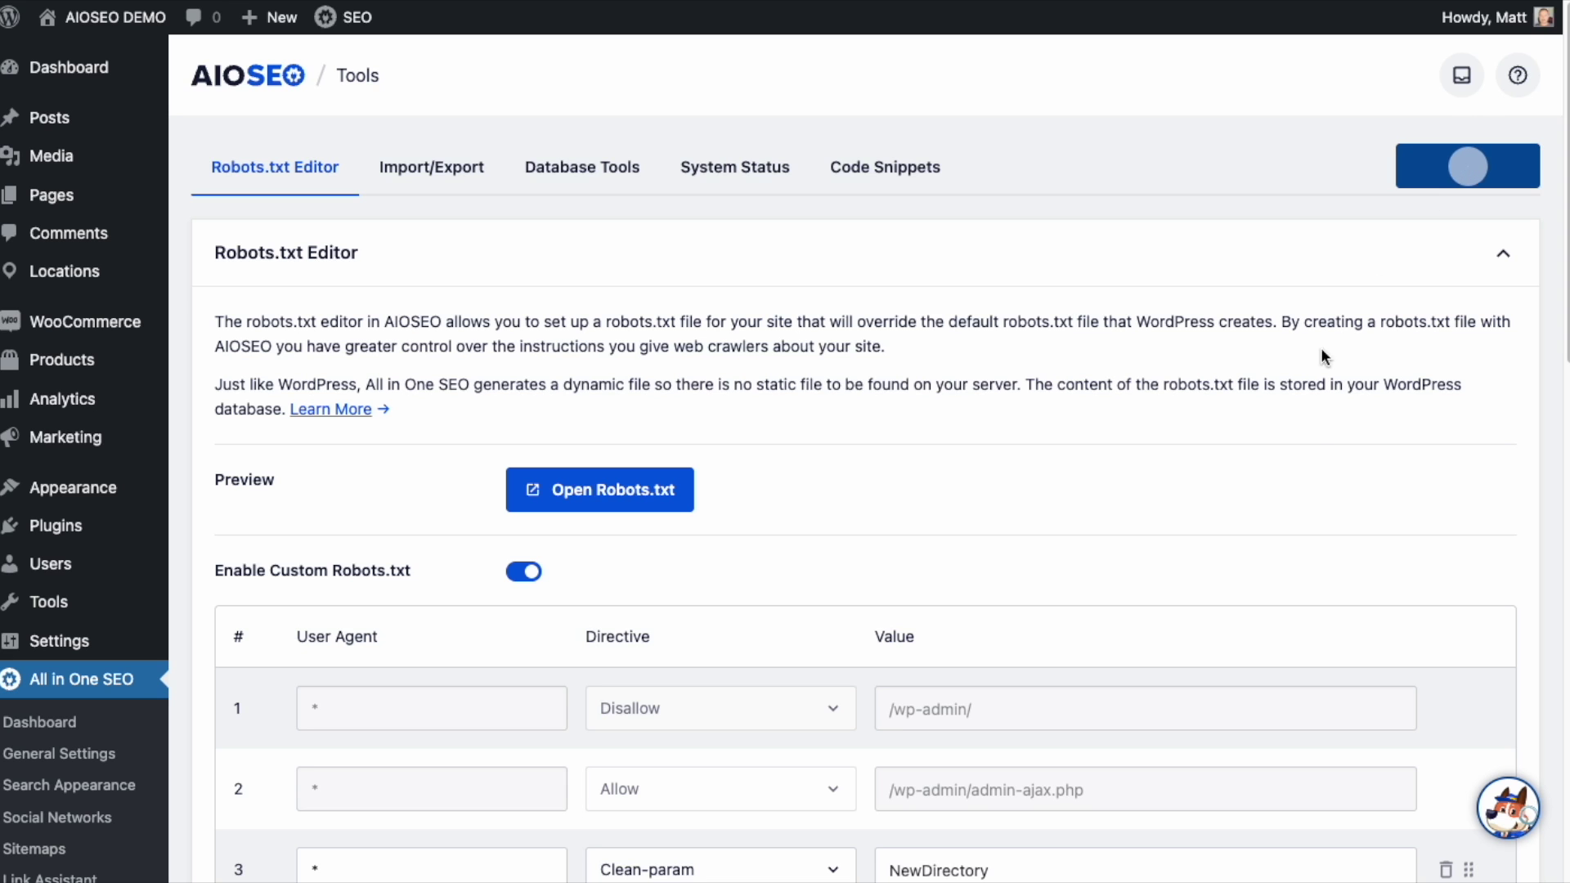
{"action": "scroll", "coordinate": [1308, 425], "scroll_direction": "down", "scroll_amount": 5}
{"action": "scroll", "coordinate": [1307, 425], "scroll_direction": "down", "scroll_amount": 4}
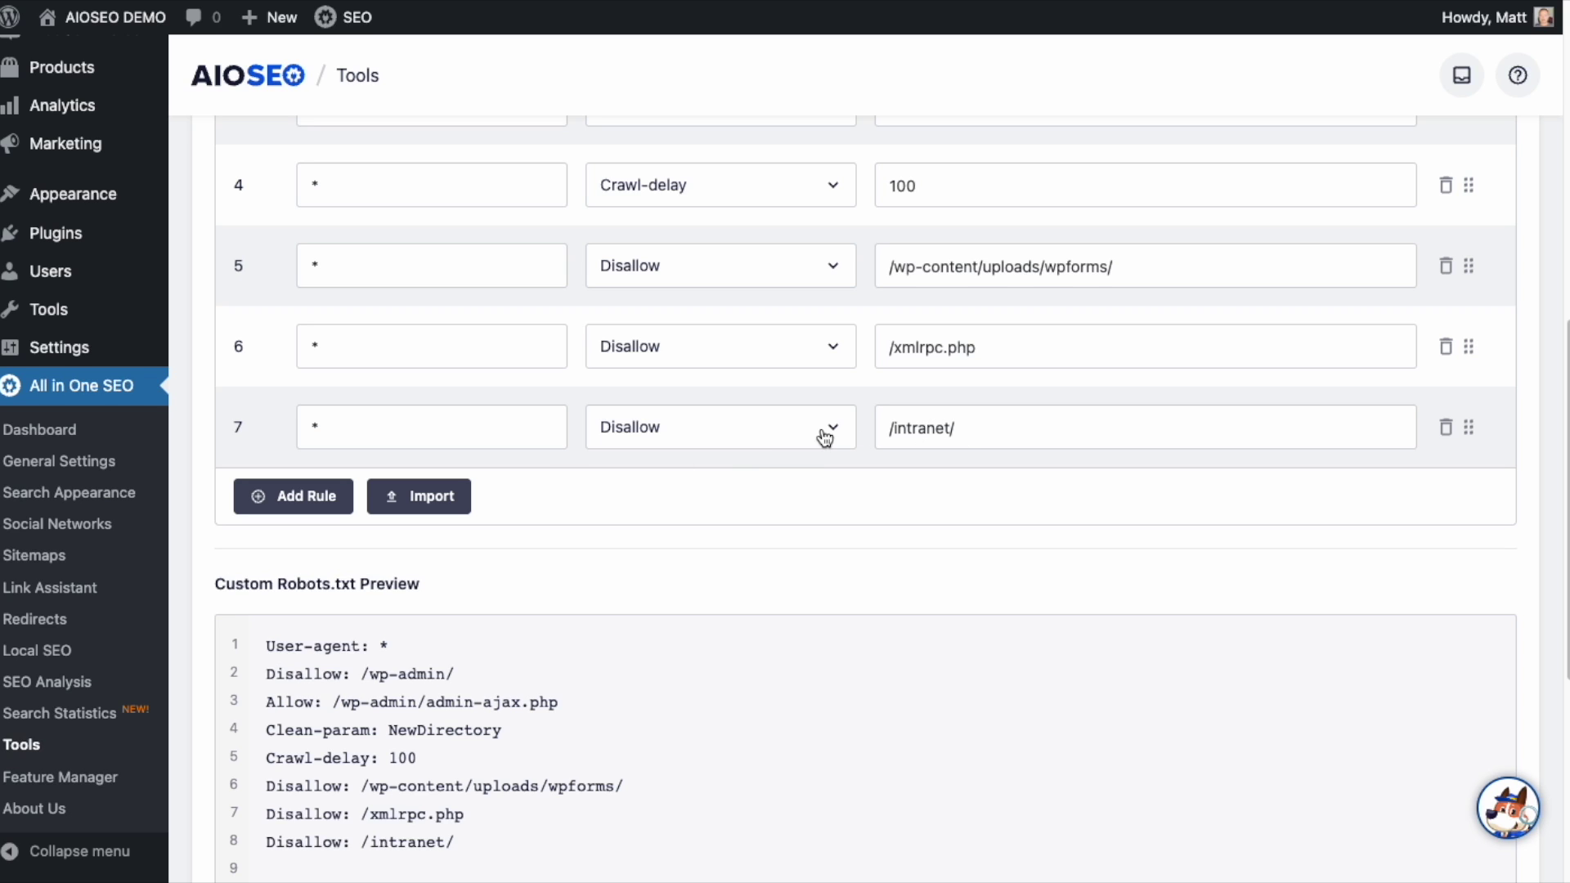
{"action": "left_click", "coordinate": [323, 506]}
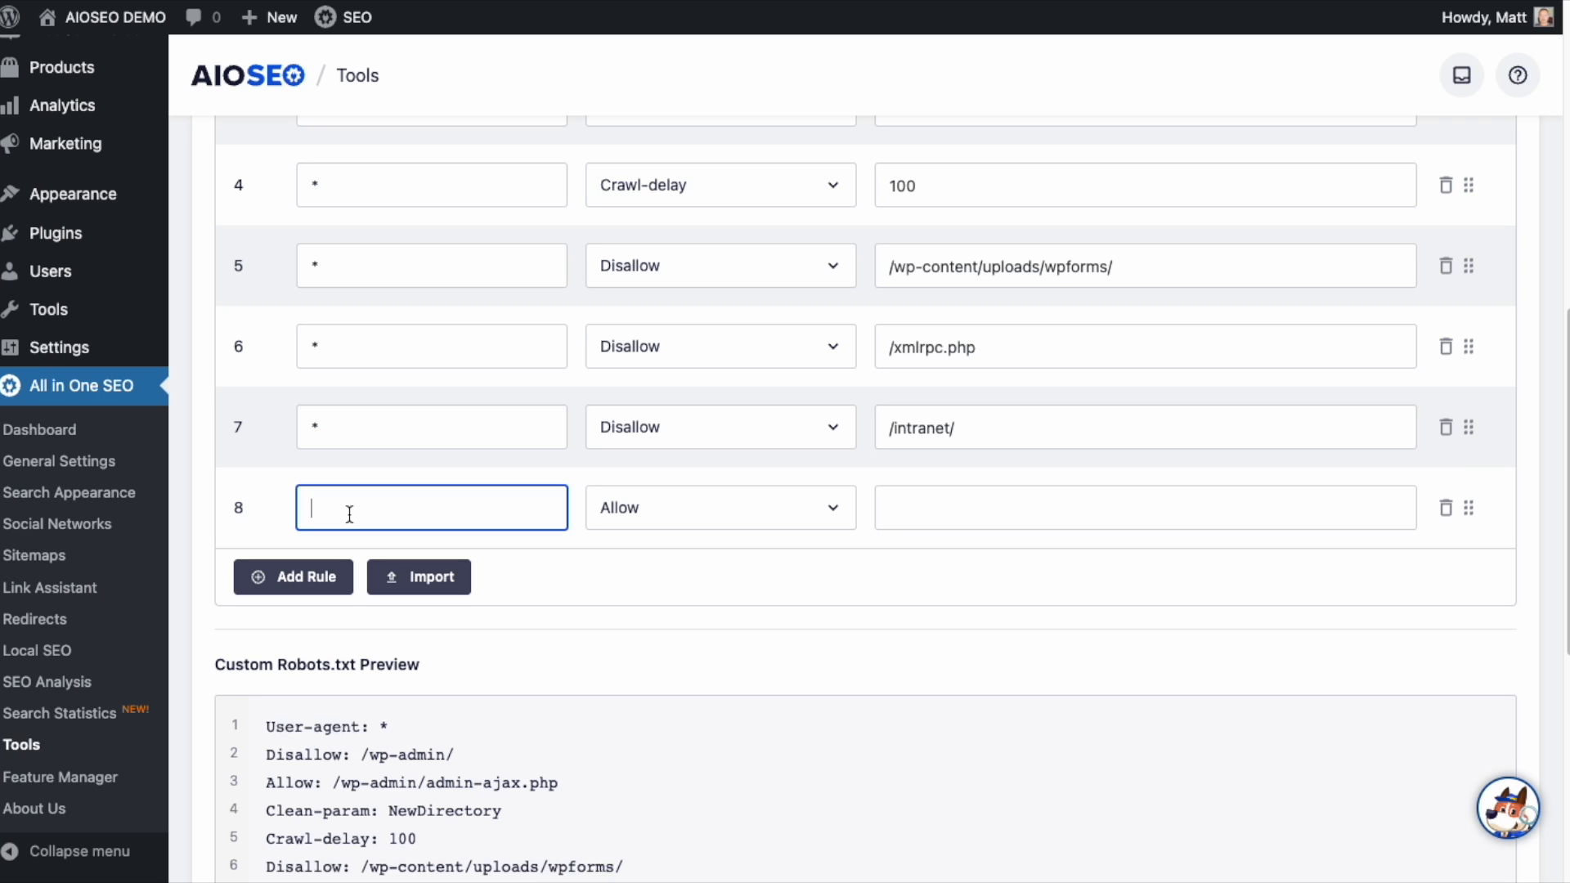
{"action": "type", "text": "*"}
{"action": "left_click", "coordinate": [718, 507]}
{"action": "left_click", "coordinate": [704, 639]}
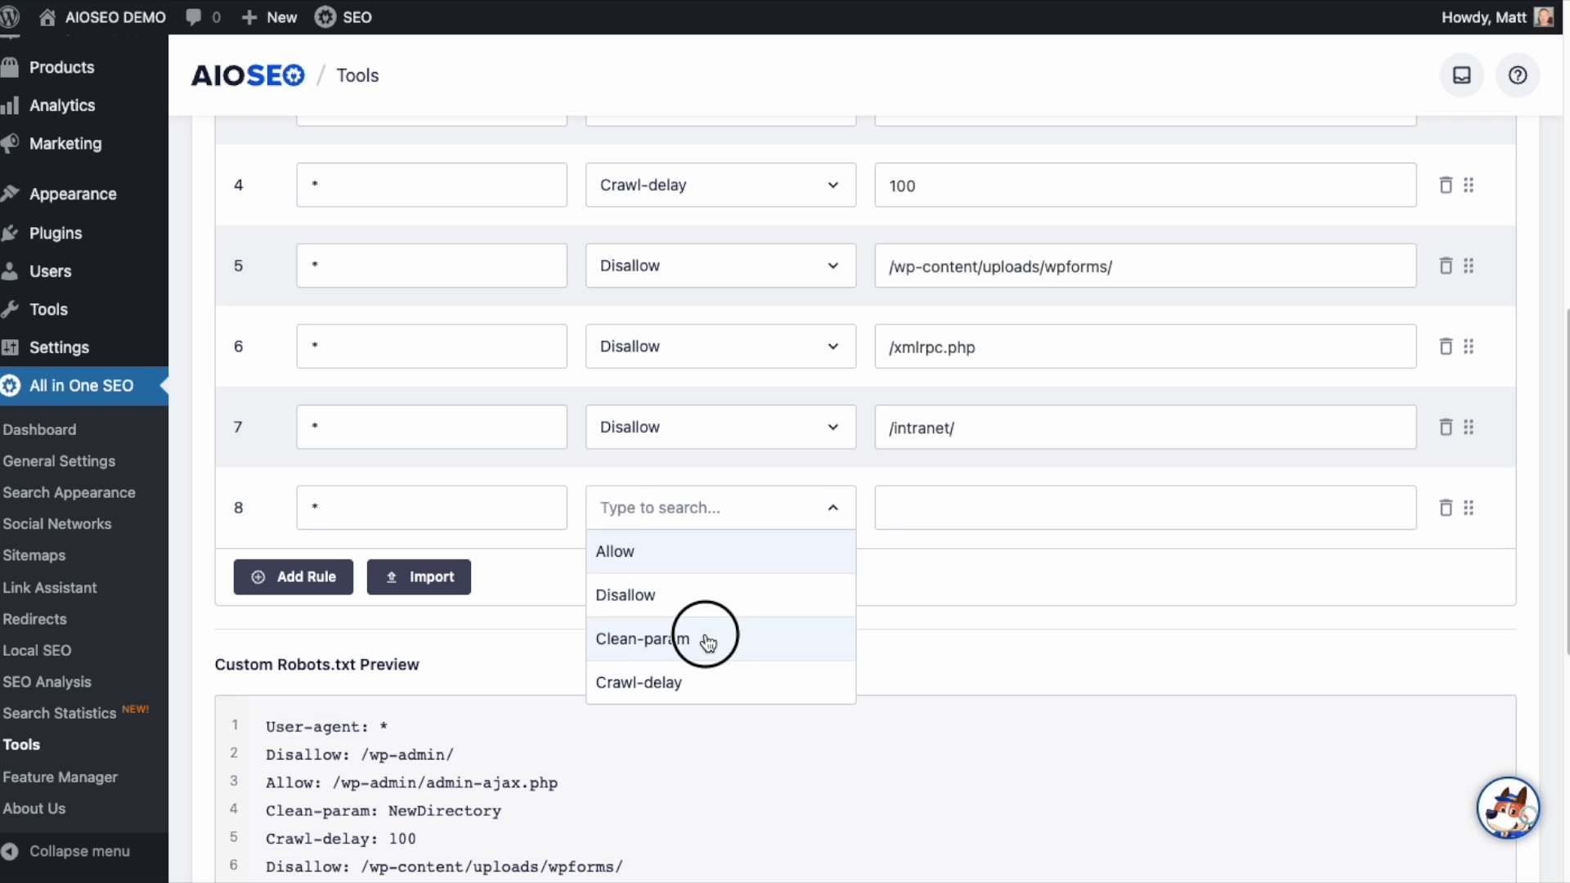
{"action": "left_click", "coordinate": [826, 515]}
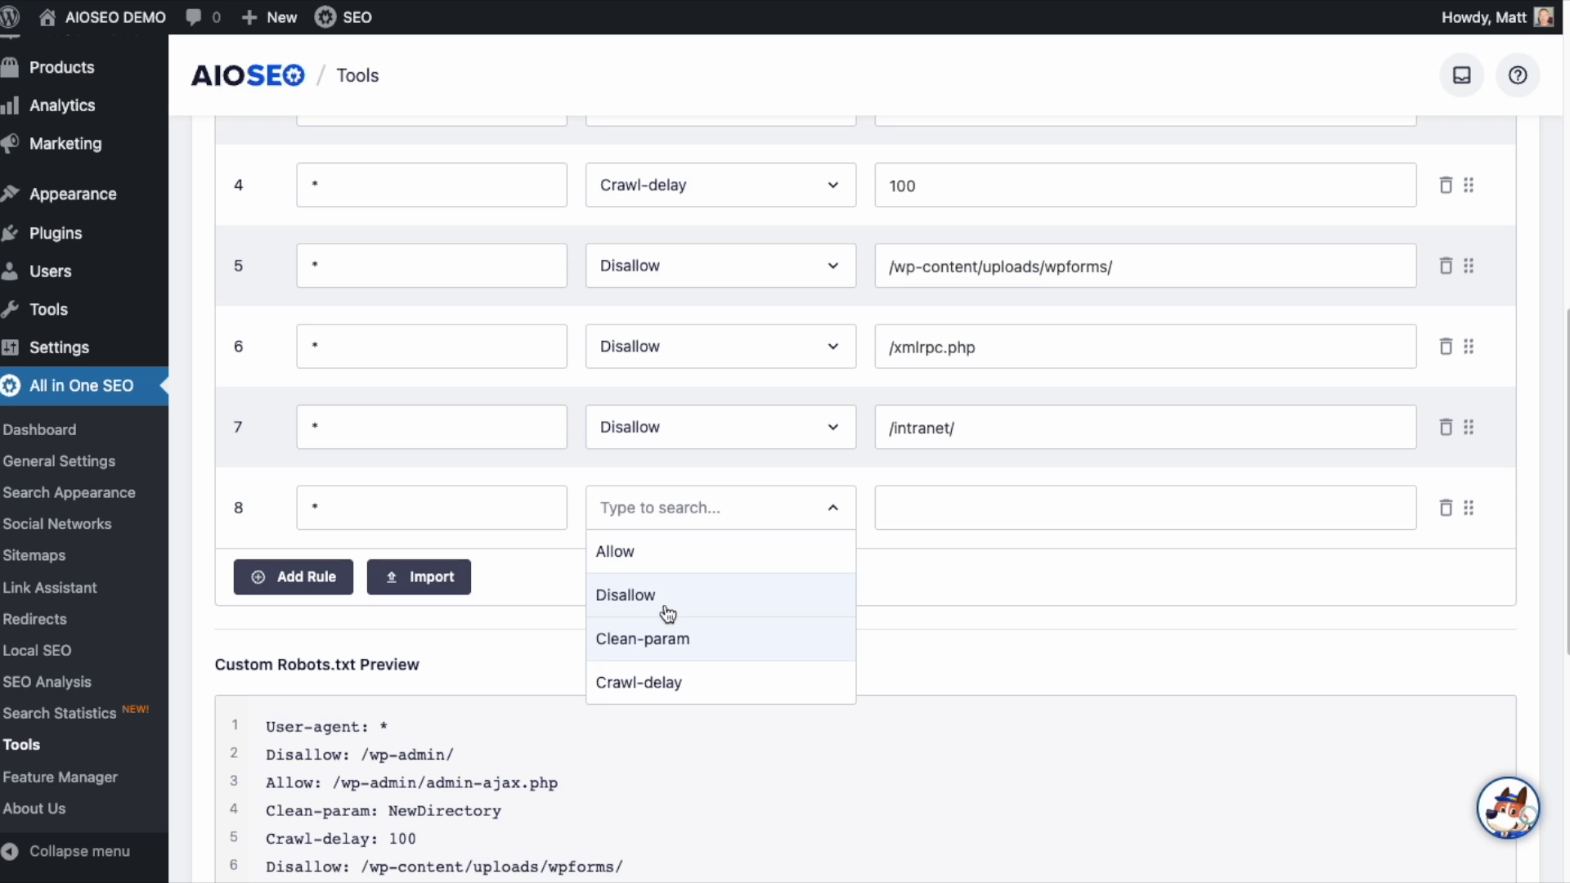
{"action": "left_click", "coordinate": [677, 647]}
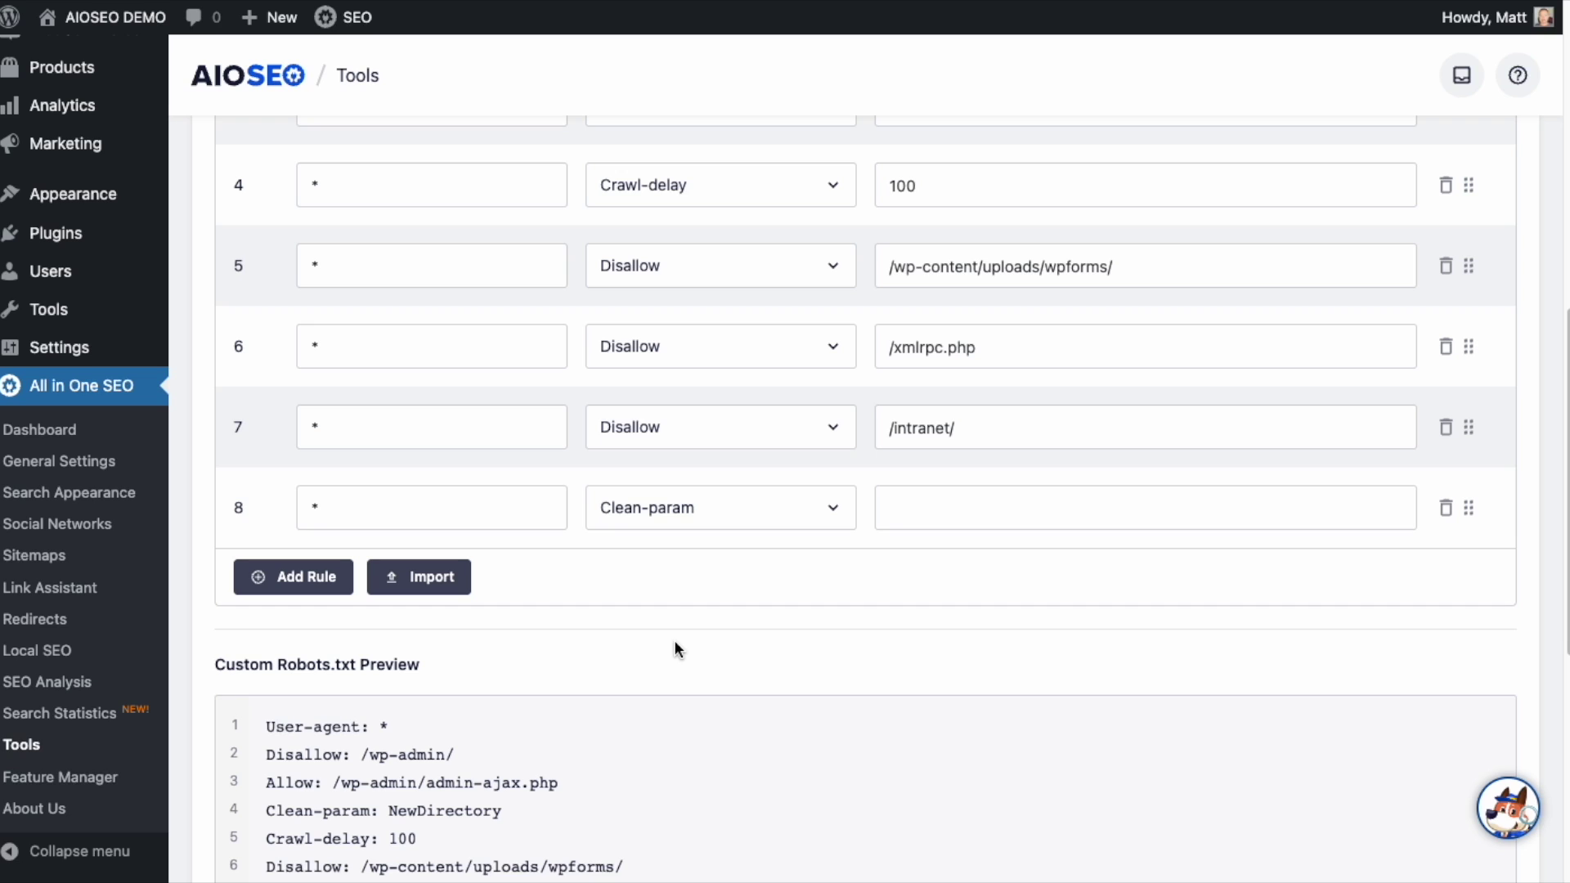
{"action": "left_click", "coordinate": [956, 509]}
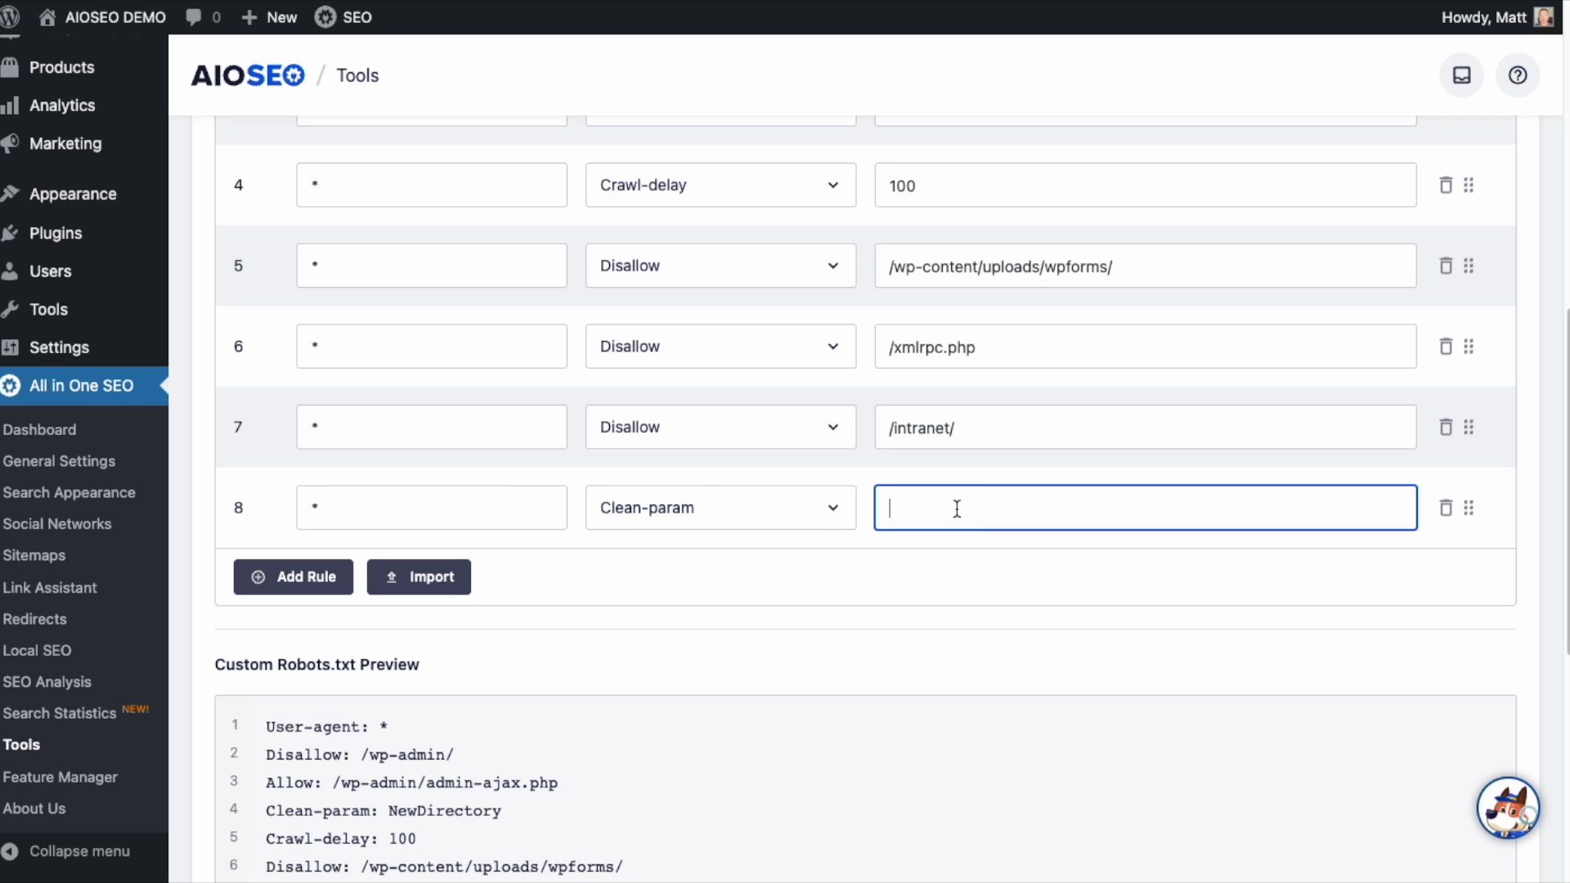
{"action": "type", "text": "size"}
{"action": "left_click", "coordinate": [1218, 585]}
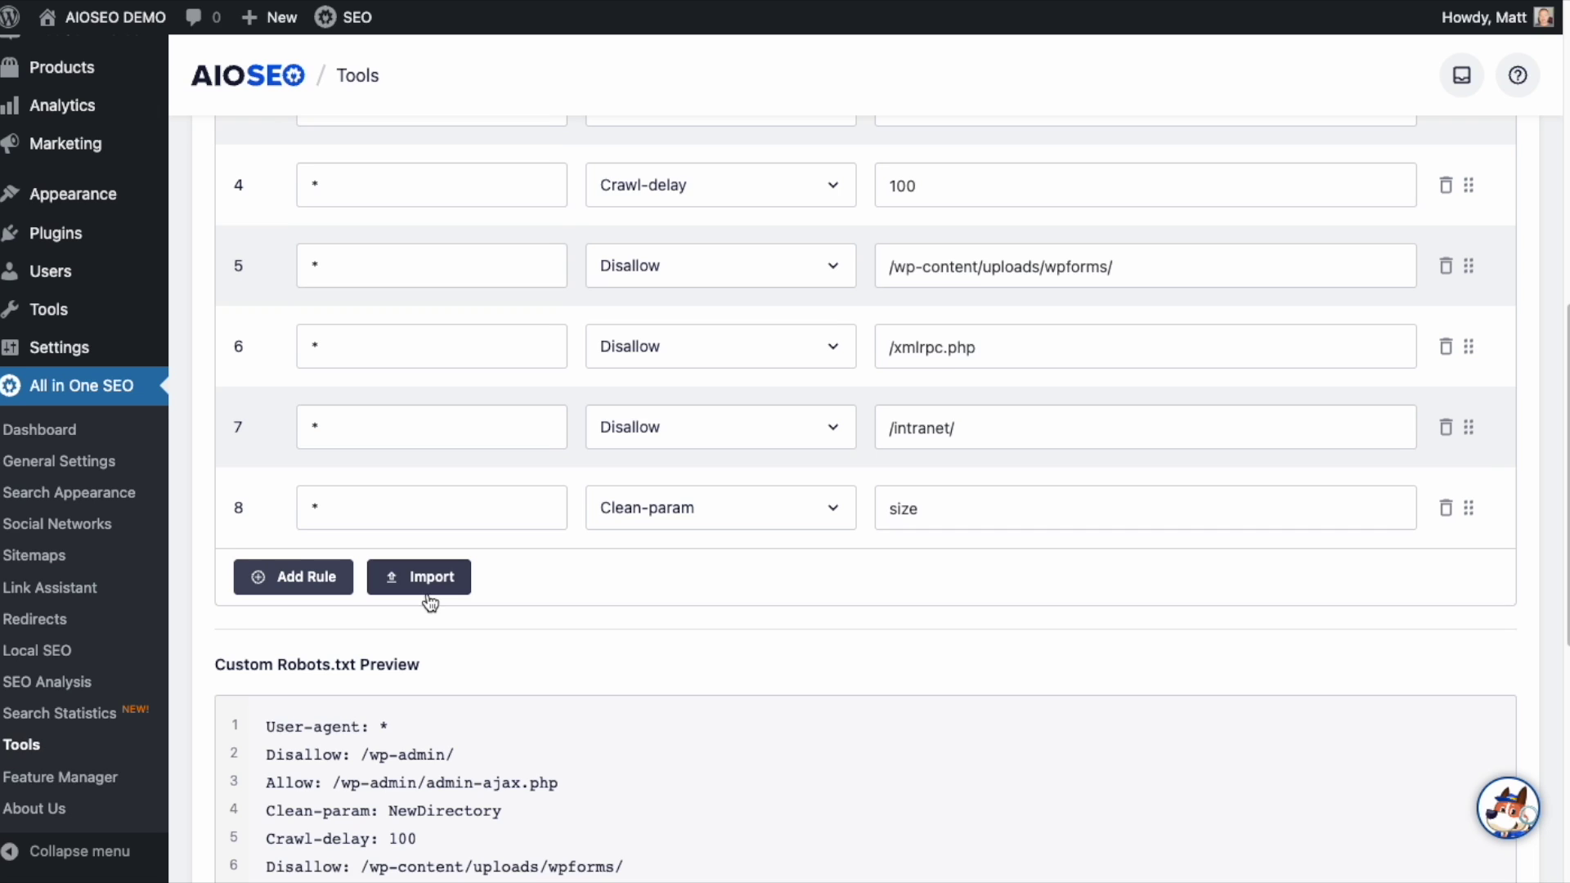
{"action": "left_click", "coordinate": [1447, 511]}
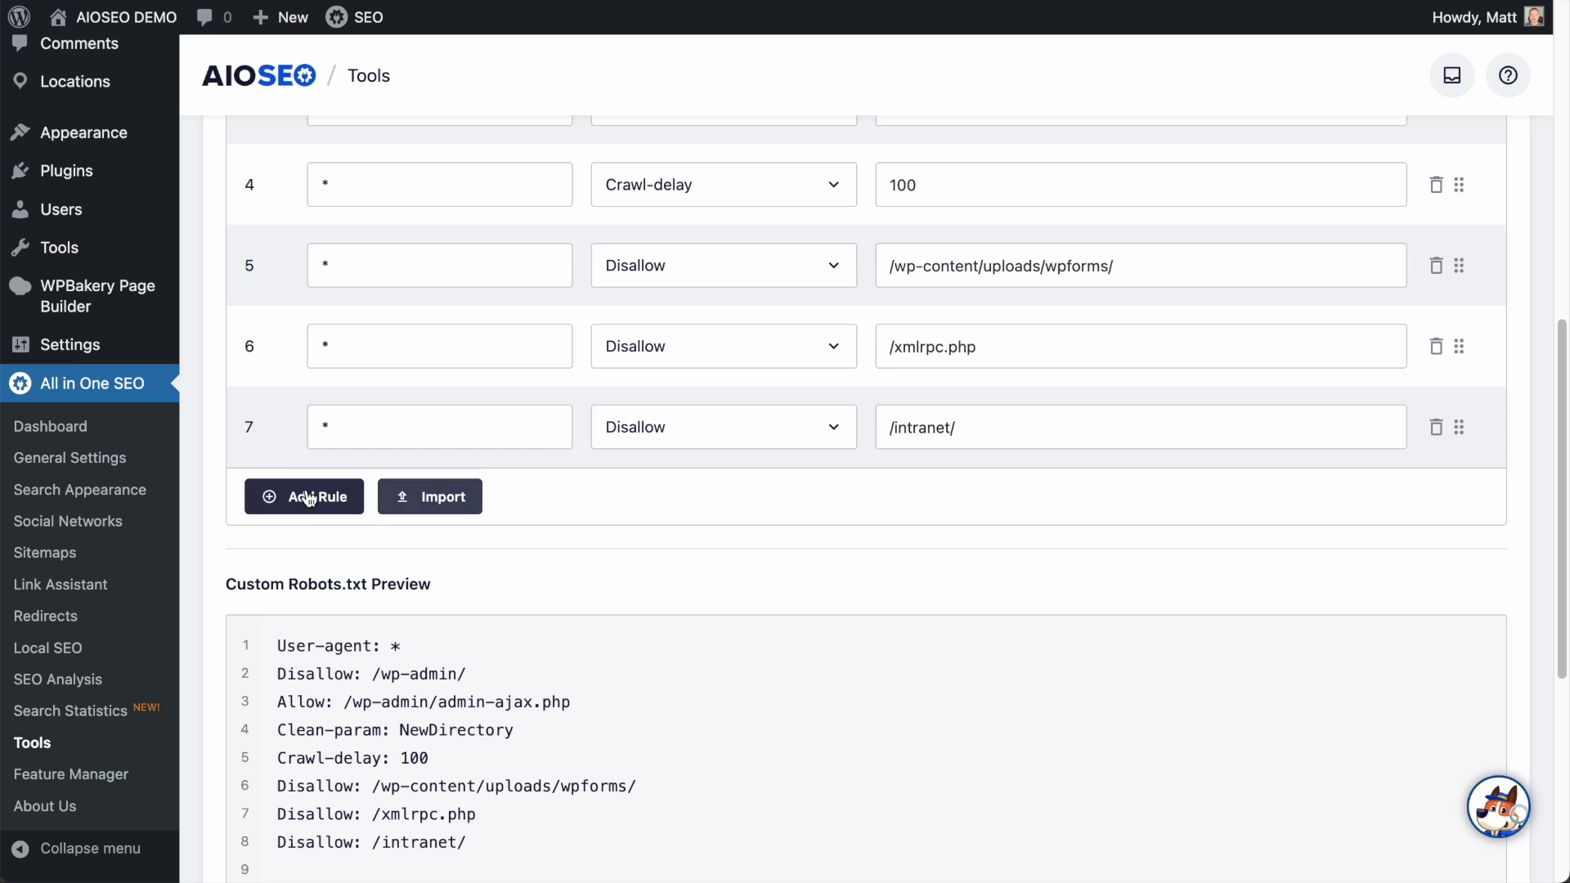
Add an eighth rule for user agent * with Crawl-delay 120.
{"action": "left_click", "coordinate": [308, 493]}
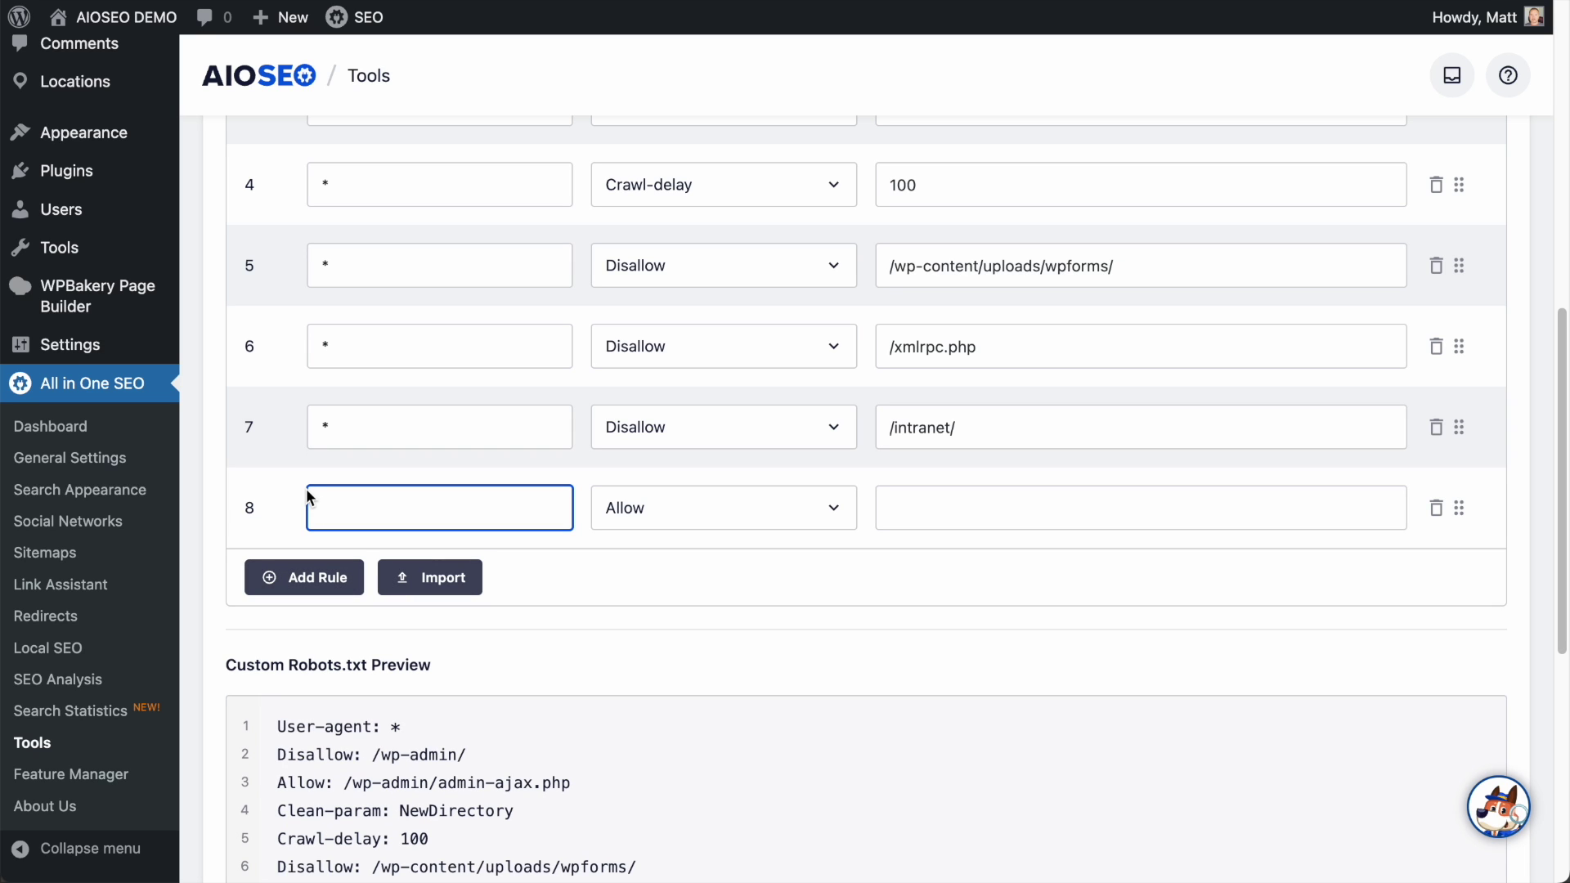
{"action": "type", "text": "*"}
{"action": "left_click", "coordinate": [737, 517]}
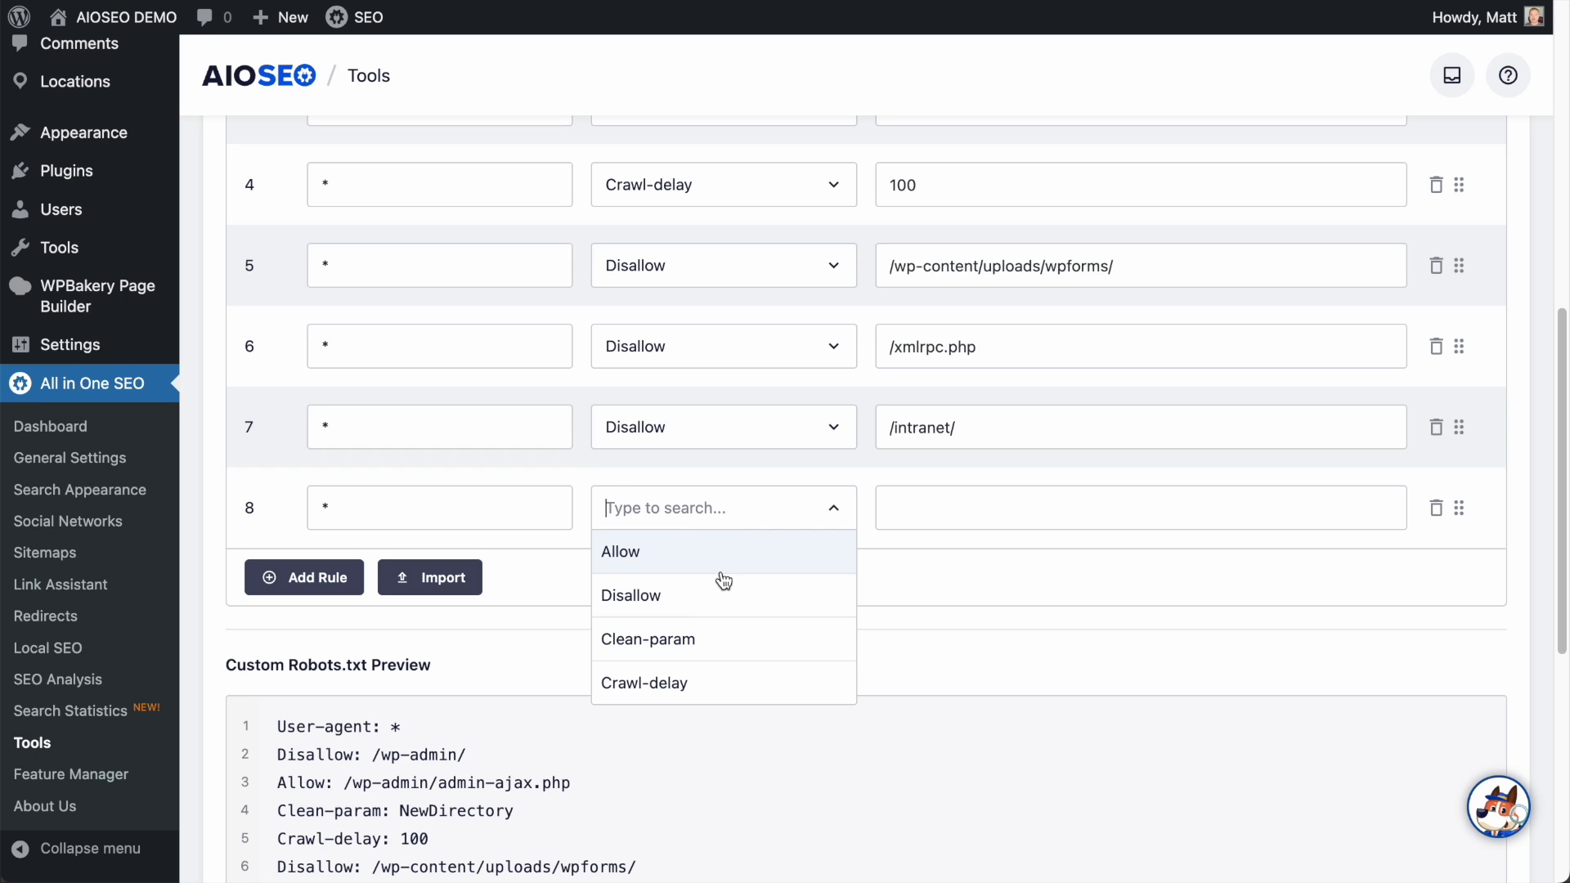
{"action": "left_click", "coordinate": [678, 682]}
{"action": "left_click", "coordinate": [963, 511]}
{"action": "type", "text": "1"}
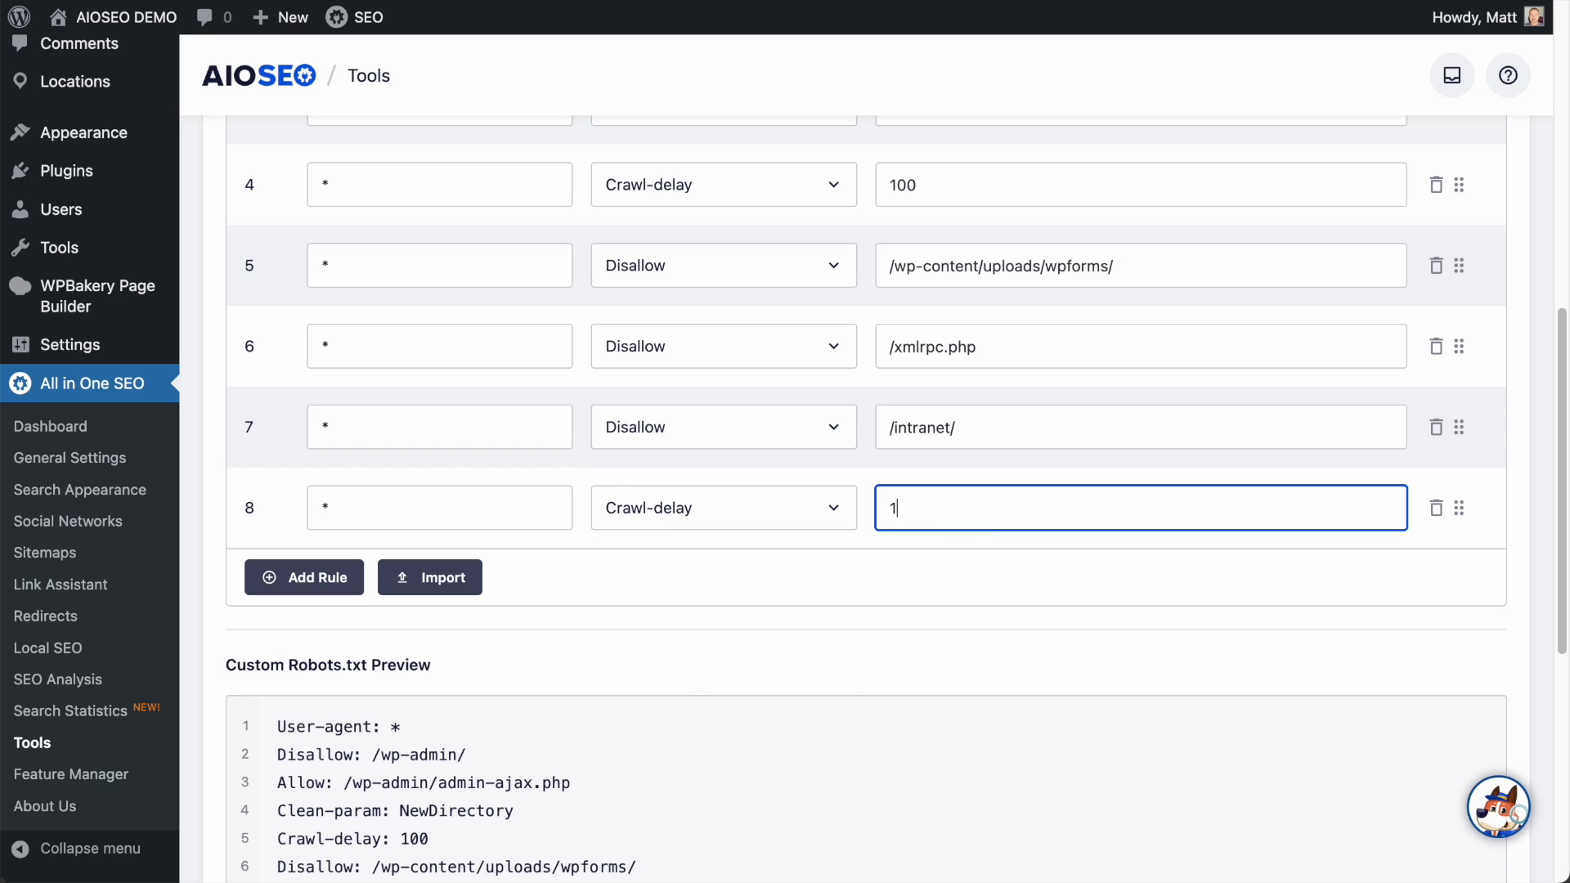
{"action": "type", "text": "20"}
Commit the Crawl-delay 120 value and delete the conflicting Crawl-delay 100 rule.
{"action": "left_click", "coordinate": [1198, 600]}
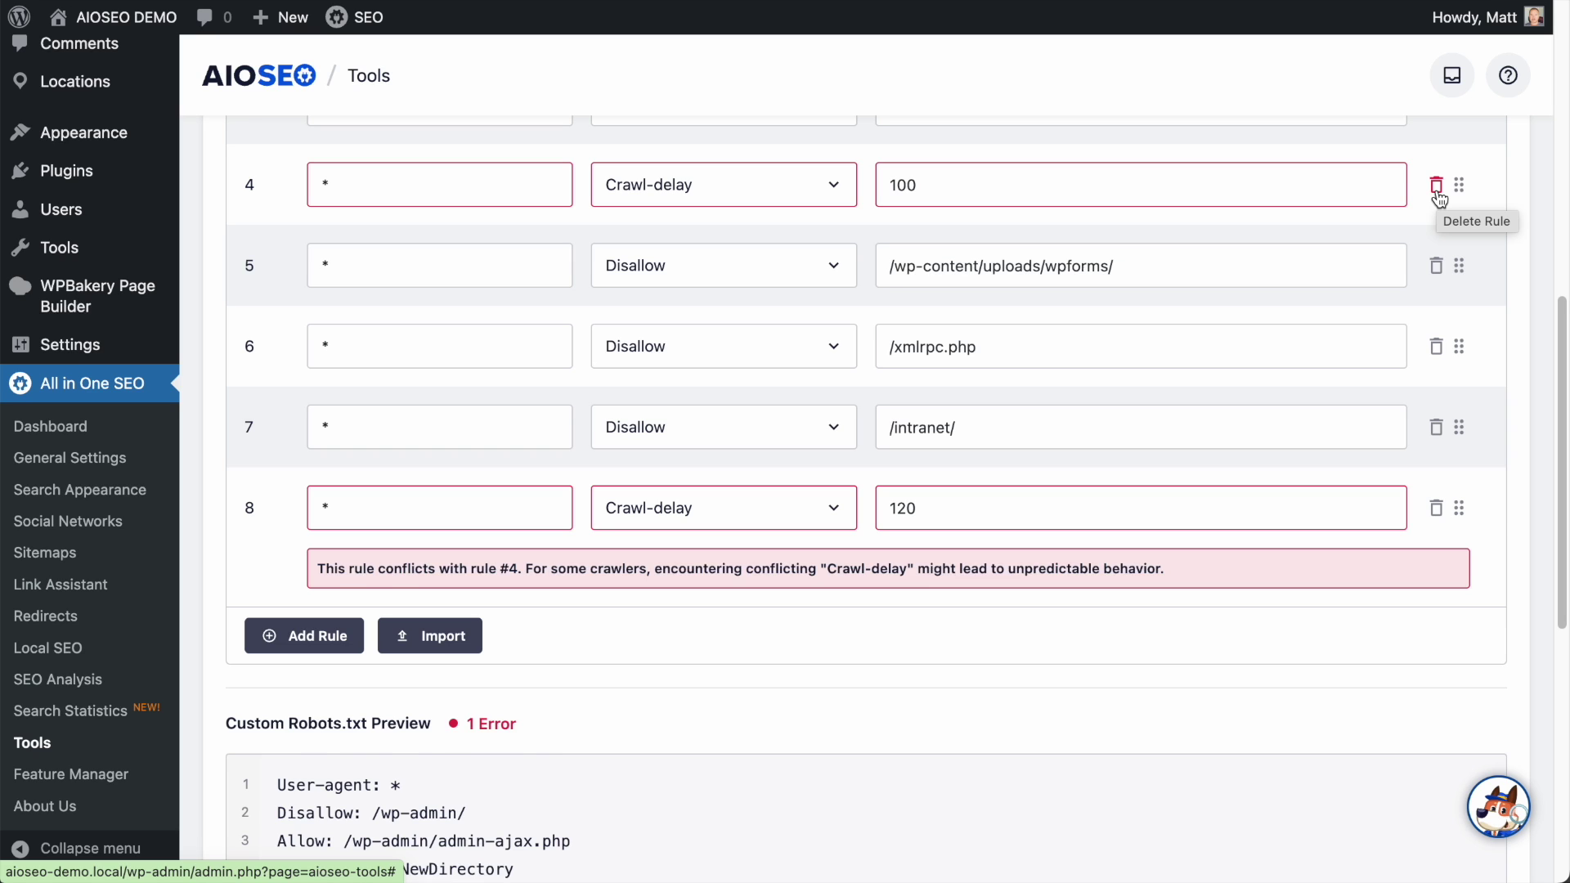
{"action": "left_click", "coordinate": [1436, 186]}
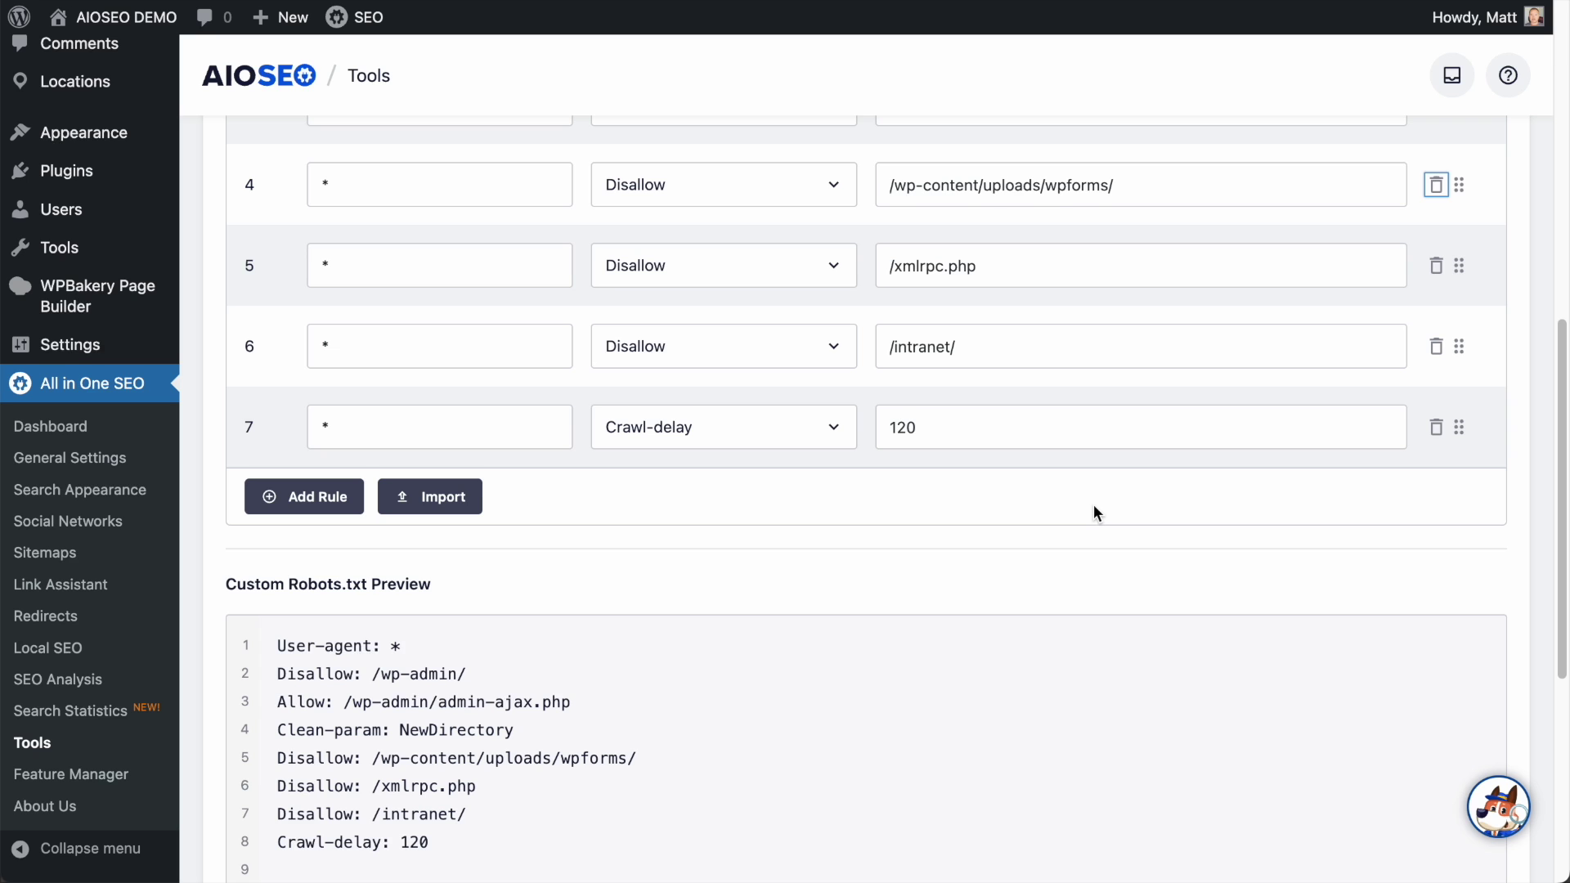
Save the updated robots.txt rules ending with Crawl-delay 120.
{"action": "scroll", "coordinate": [1092, 503], "scroll_direction": "down", "scroll_amount": 6}
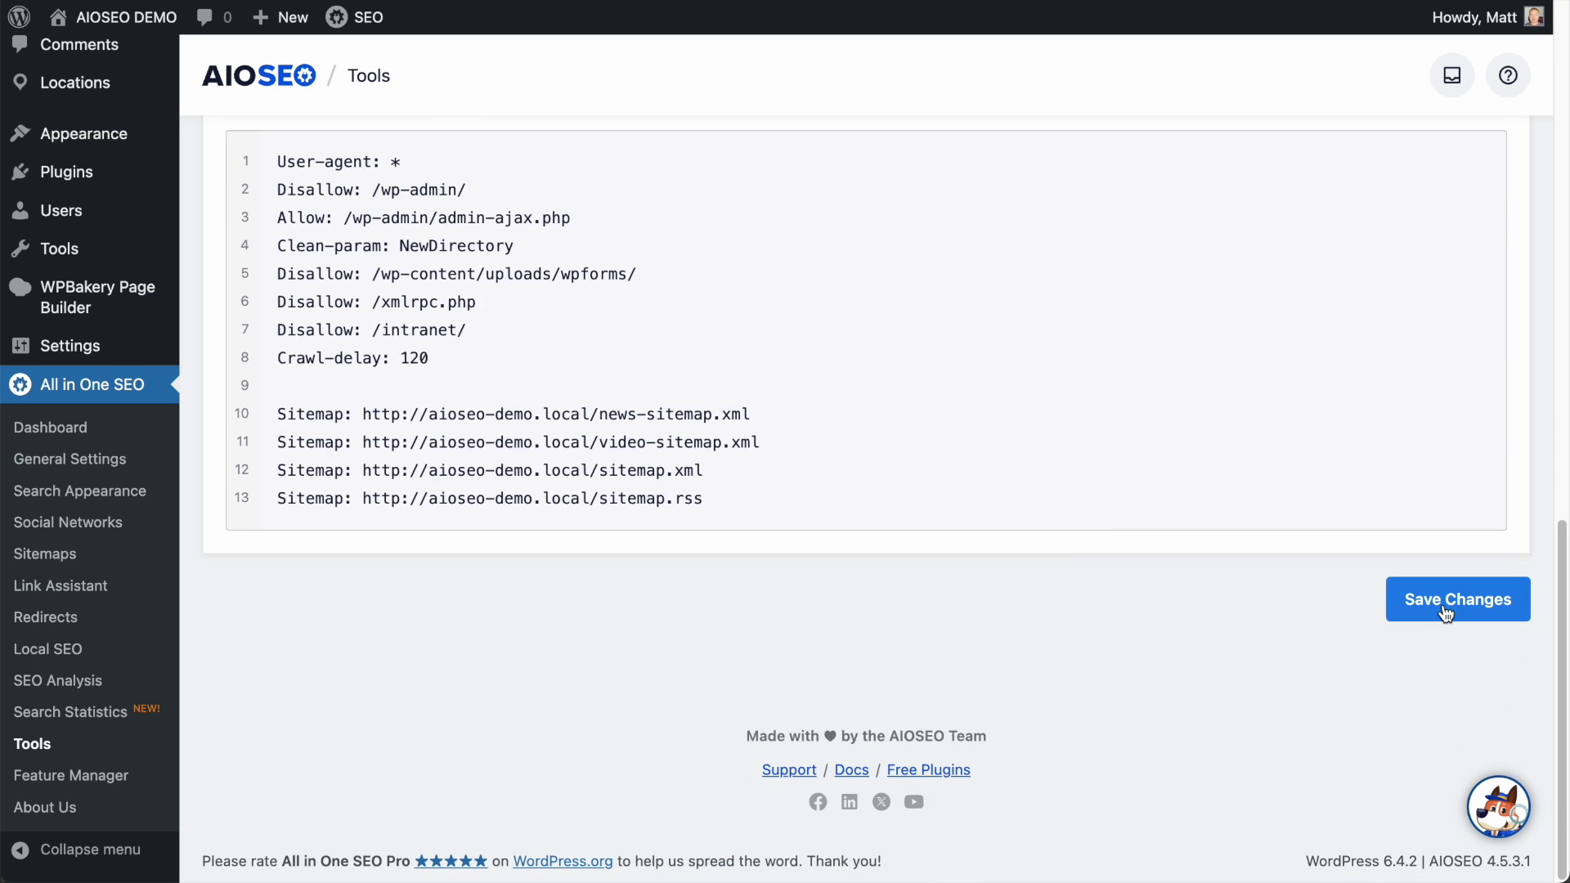
{"action": "left_click", "coordinate": [1445, 611]}
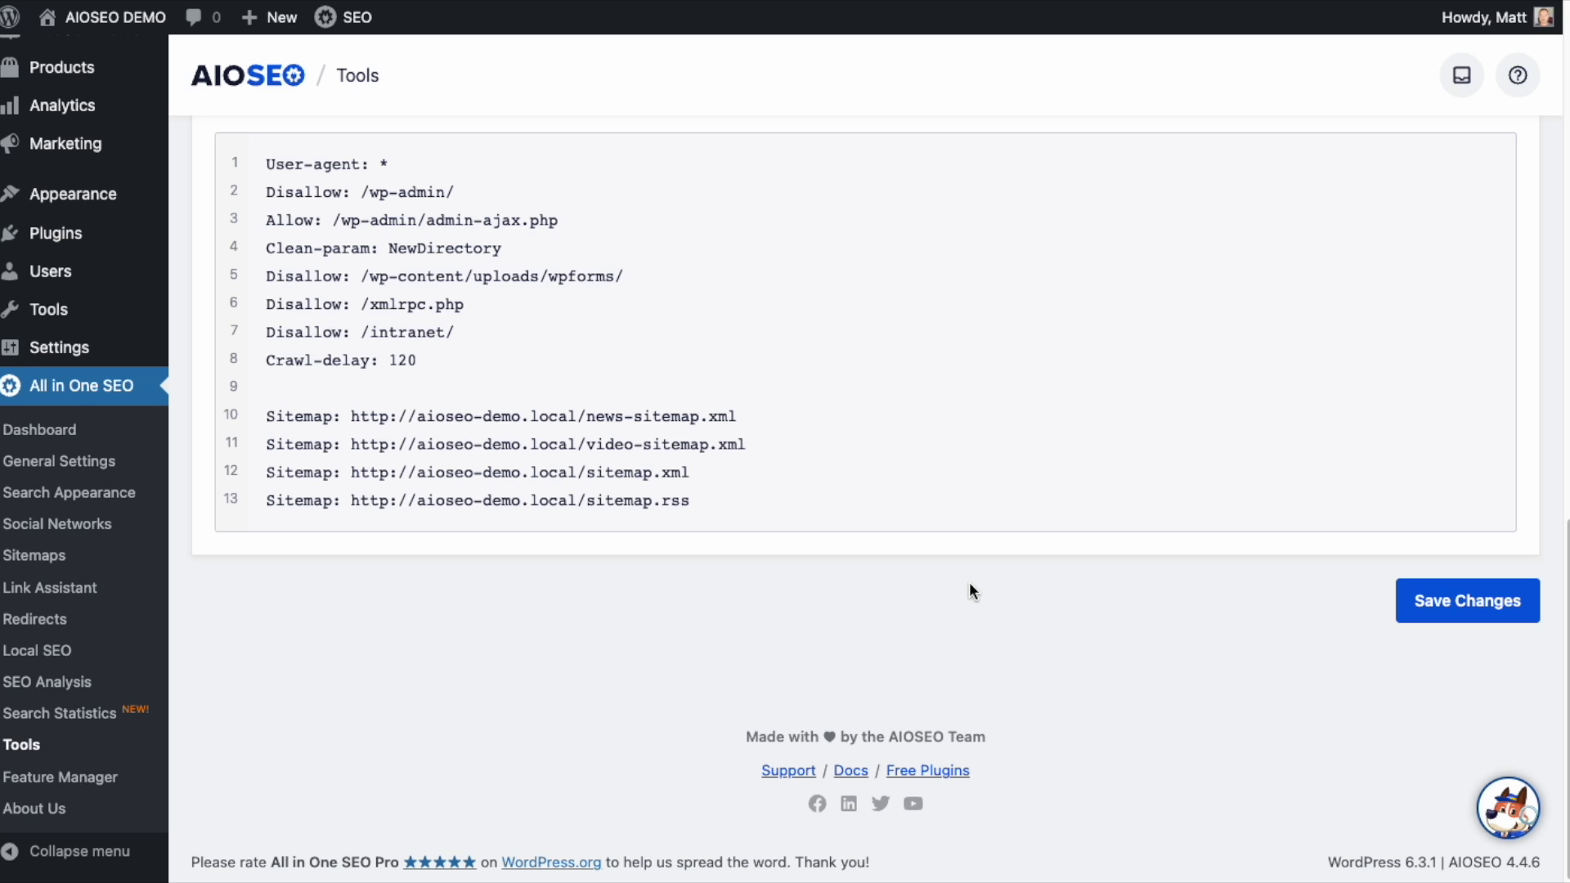
{"action": "scroll", "coordinate": [969, 582], "scroll_direction": "up", "scroll_amount": 4}
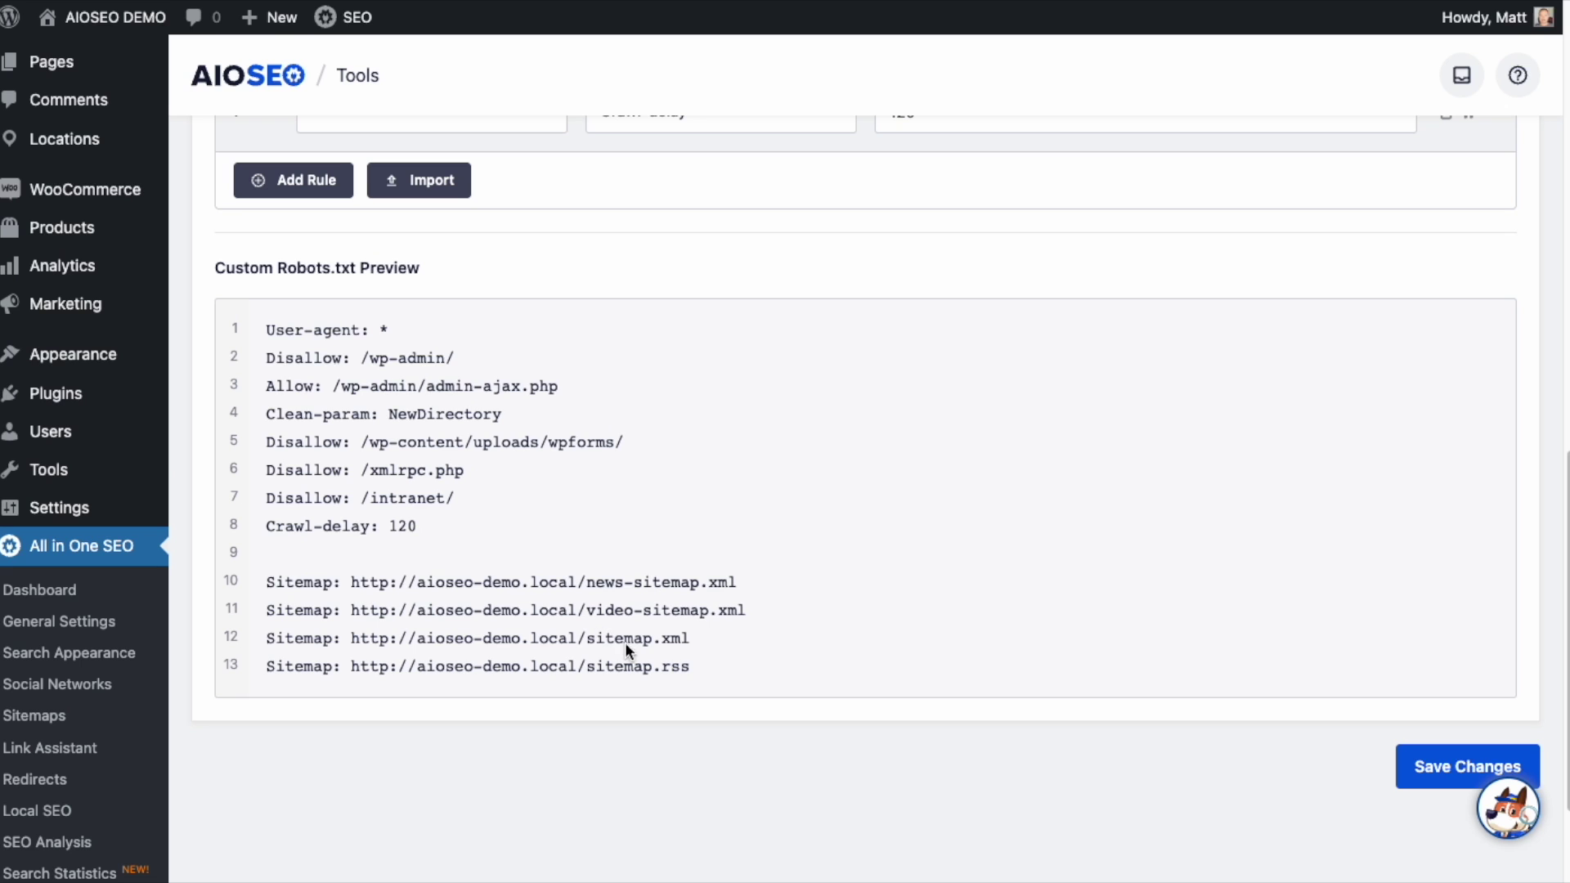
Select and copy the Custom Robots.txt Preview lines.
{"action": "left_click_drag", "start_coordinate": [703, 672], "coordinate": [262, 328]}
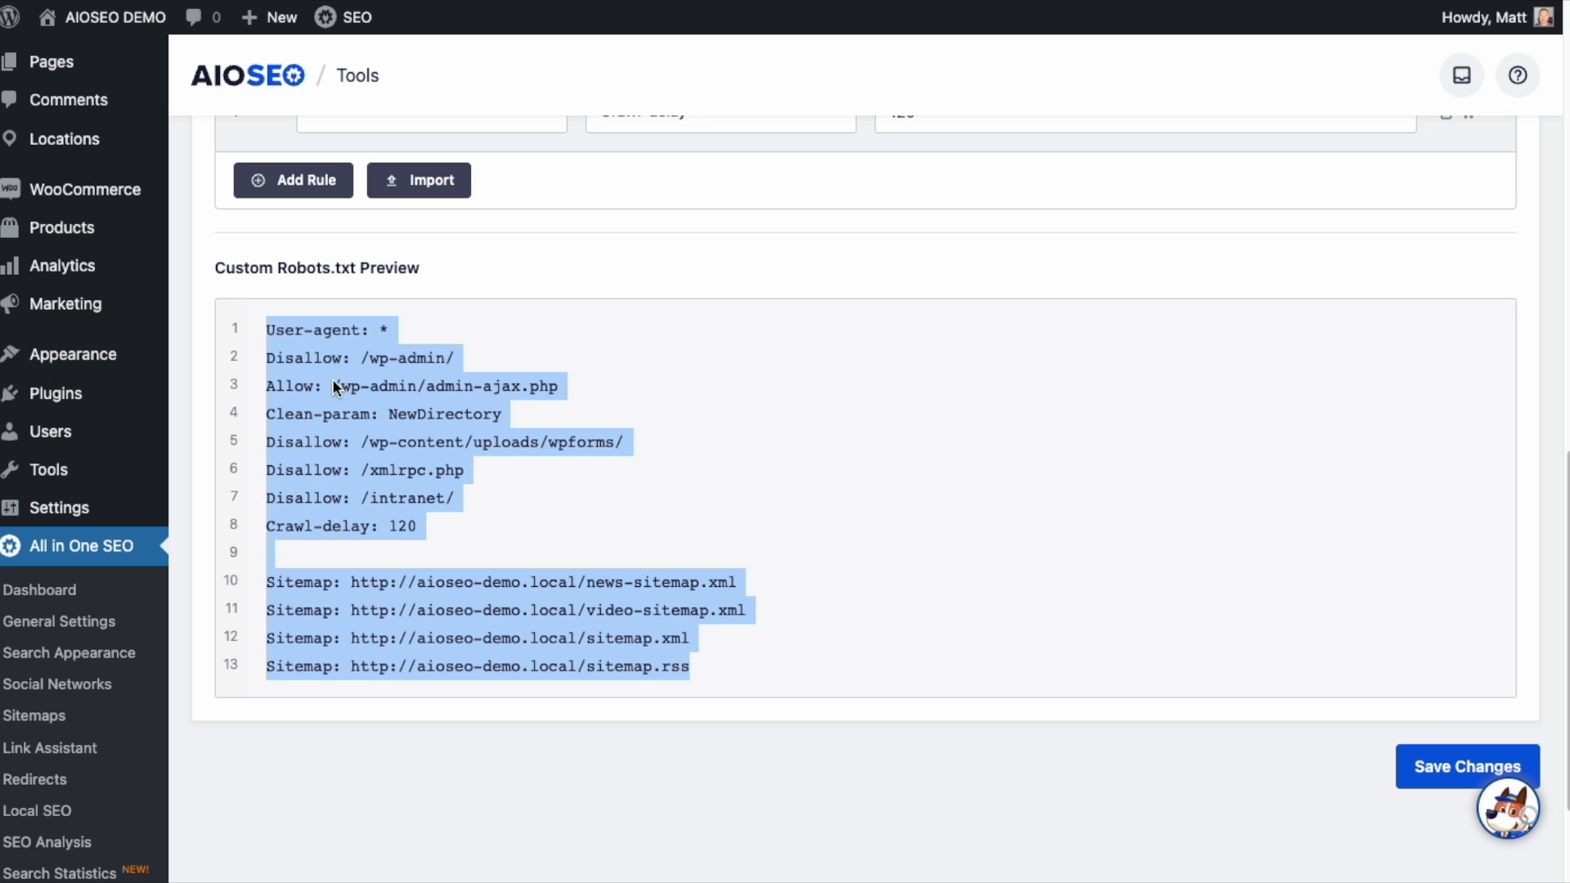
{"action": "left_click", "coordinate": [375, 547]}
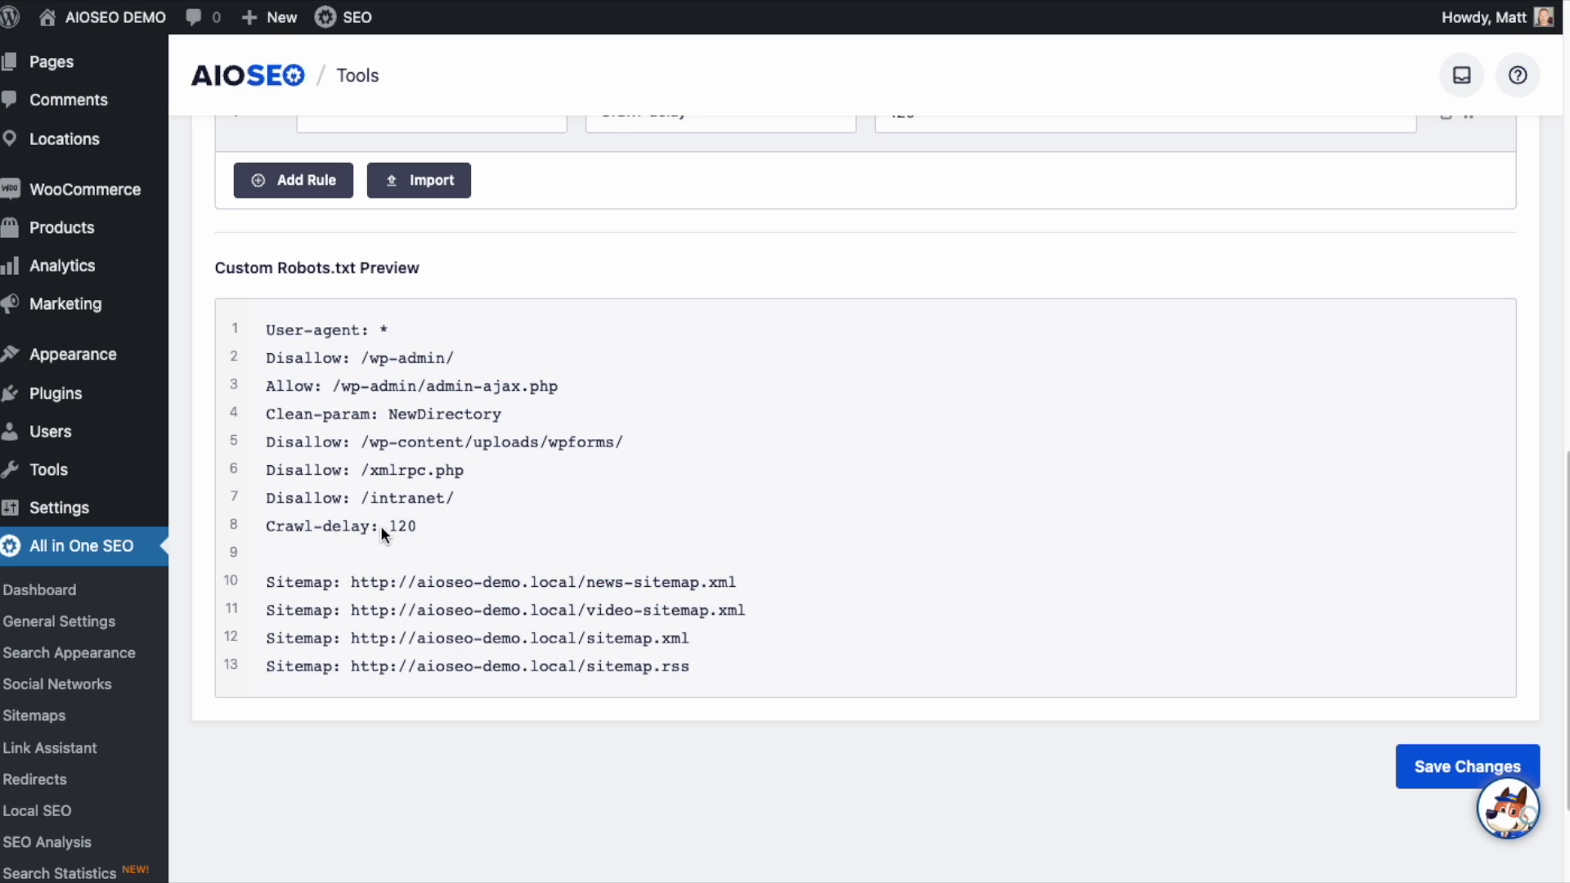
{"action": "left_click_drag", "start_coordinate": [379, 528], "coordinate": [372, 533]}
{"action": "scroll", "coordinate": [1165, 460], "scroll_direction": "up", "scroll_amount": 3}
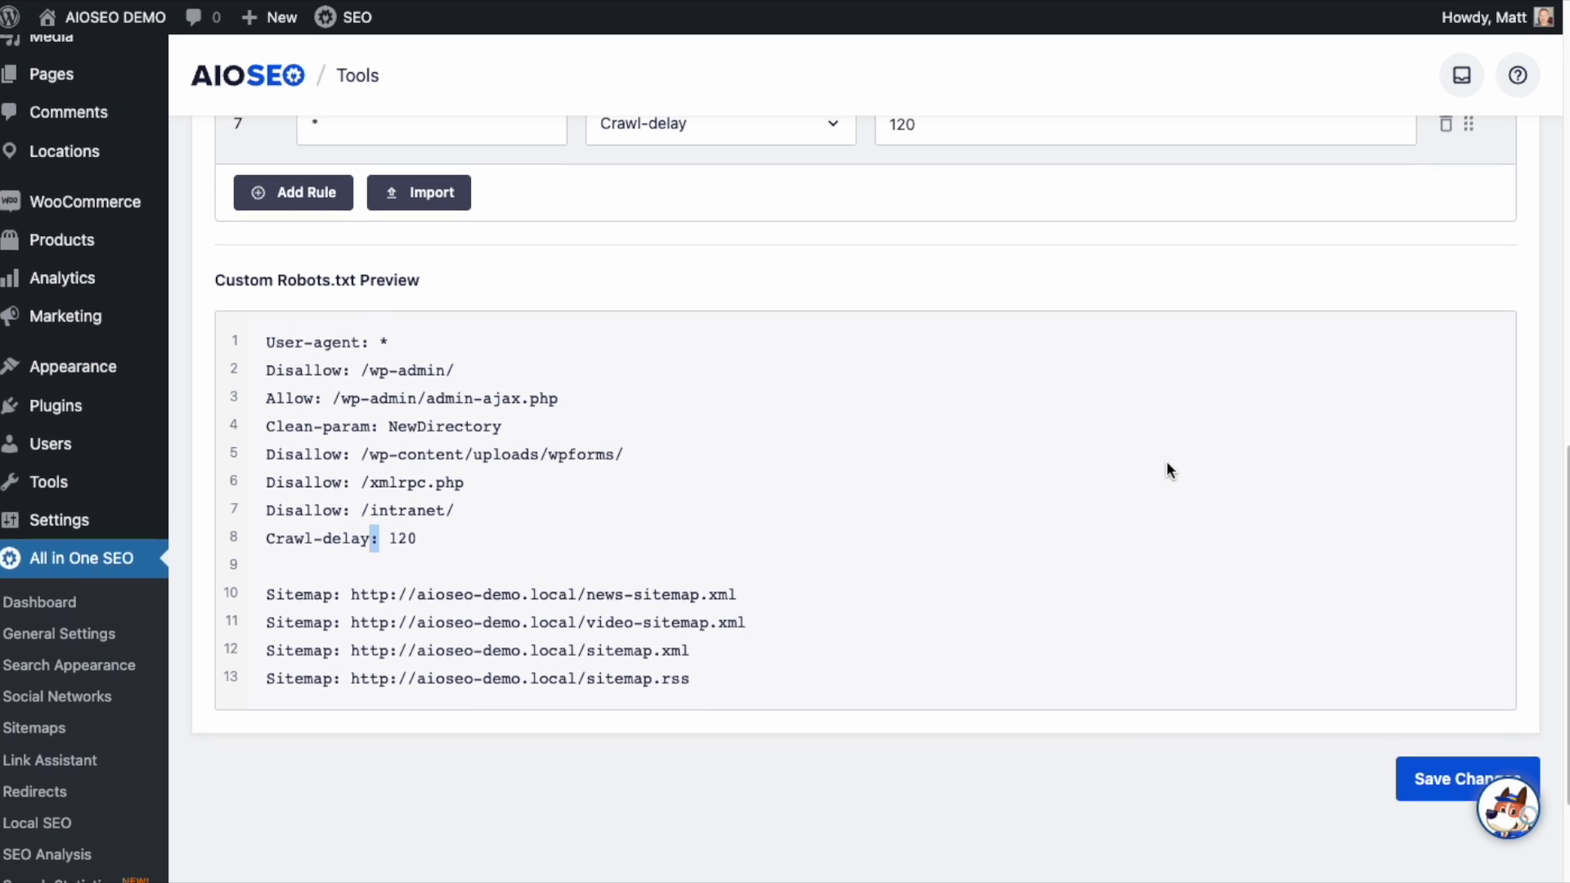
{"action": "scroll", "coordinate": [1167, 463], "scroll_direction": "up", "scroll_amount": 10}
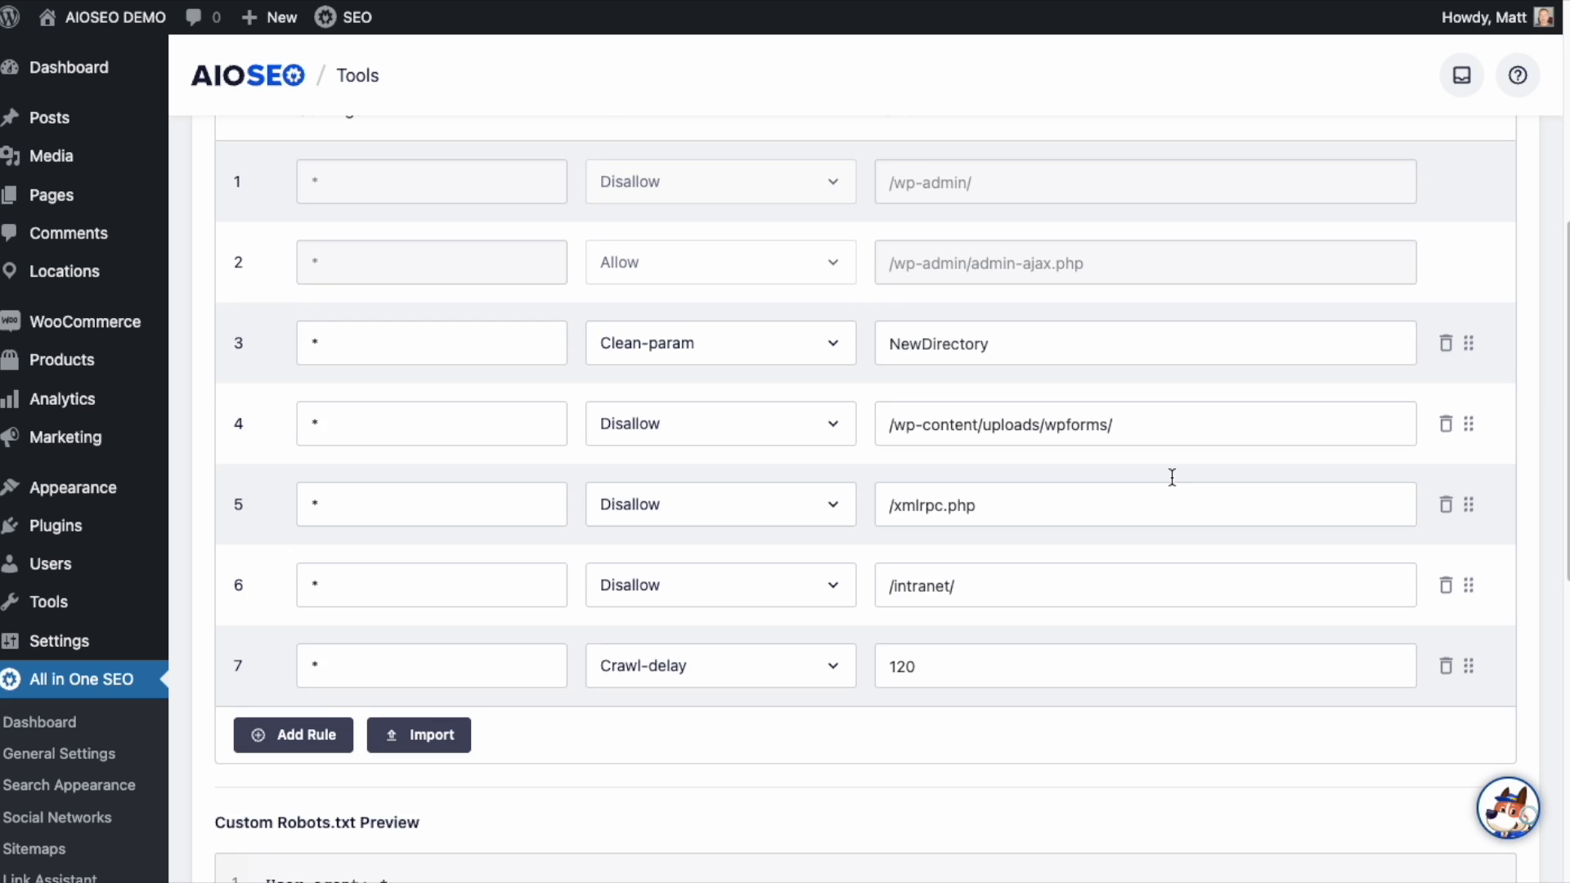
{"action": "scroll", "coordinate": [1172, 477], "scroll_direction": "up", "scroll_amount": 3}
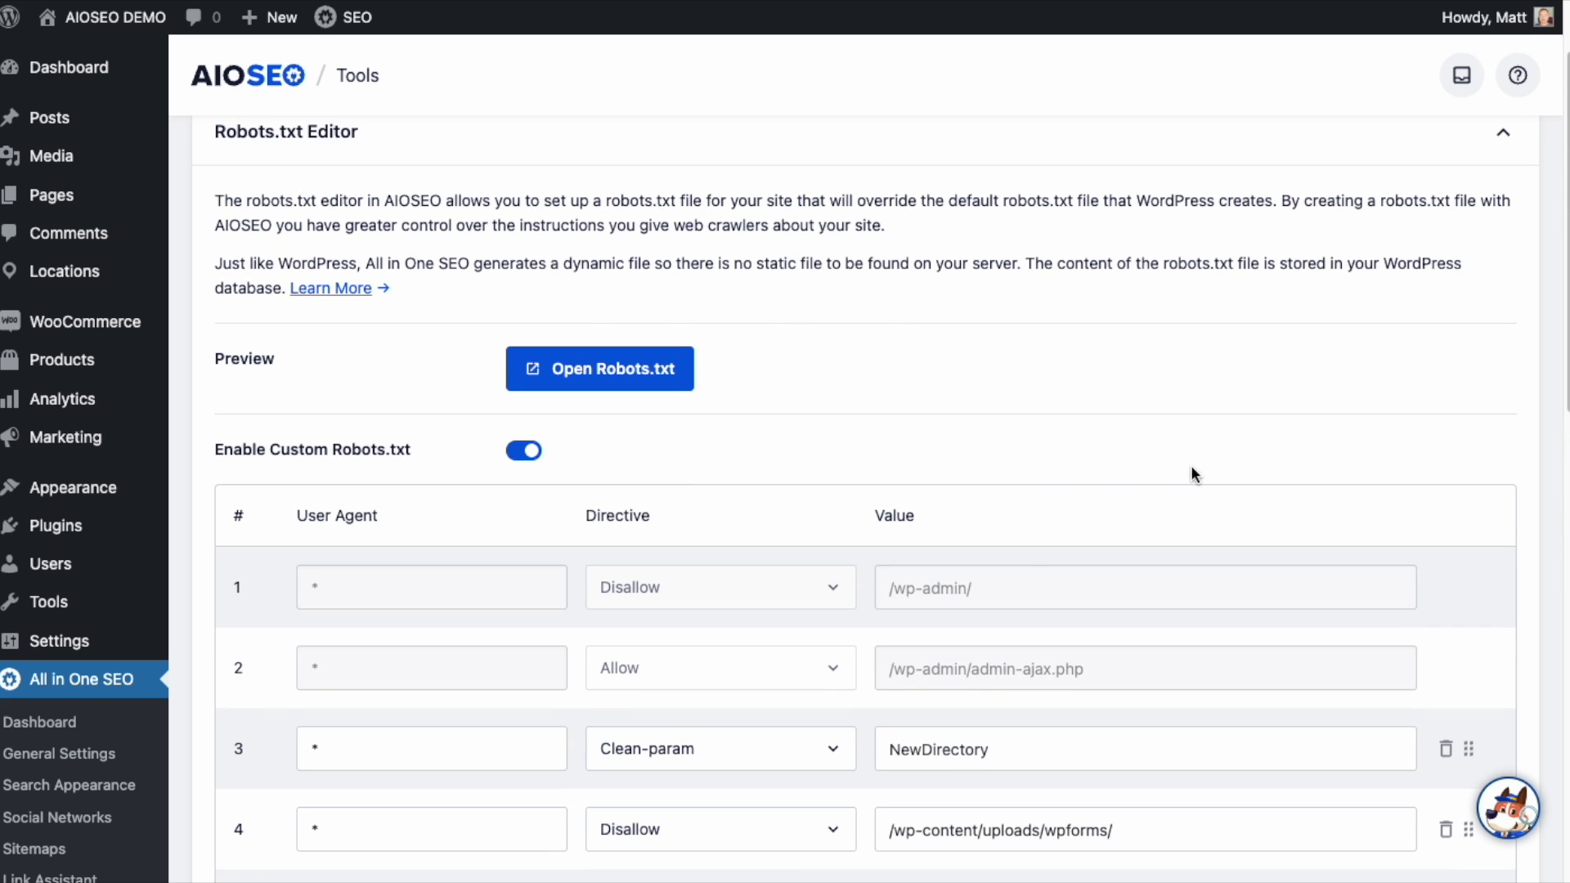
{"action": "scroll", "coordinate": [1185, 409], "scroll_direction": "down", "scroll_amount": 10}
{"action": "scroll", "coordinate": [1186, 411], "scroll_direction": "down", "scroll_amount": 1}
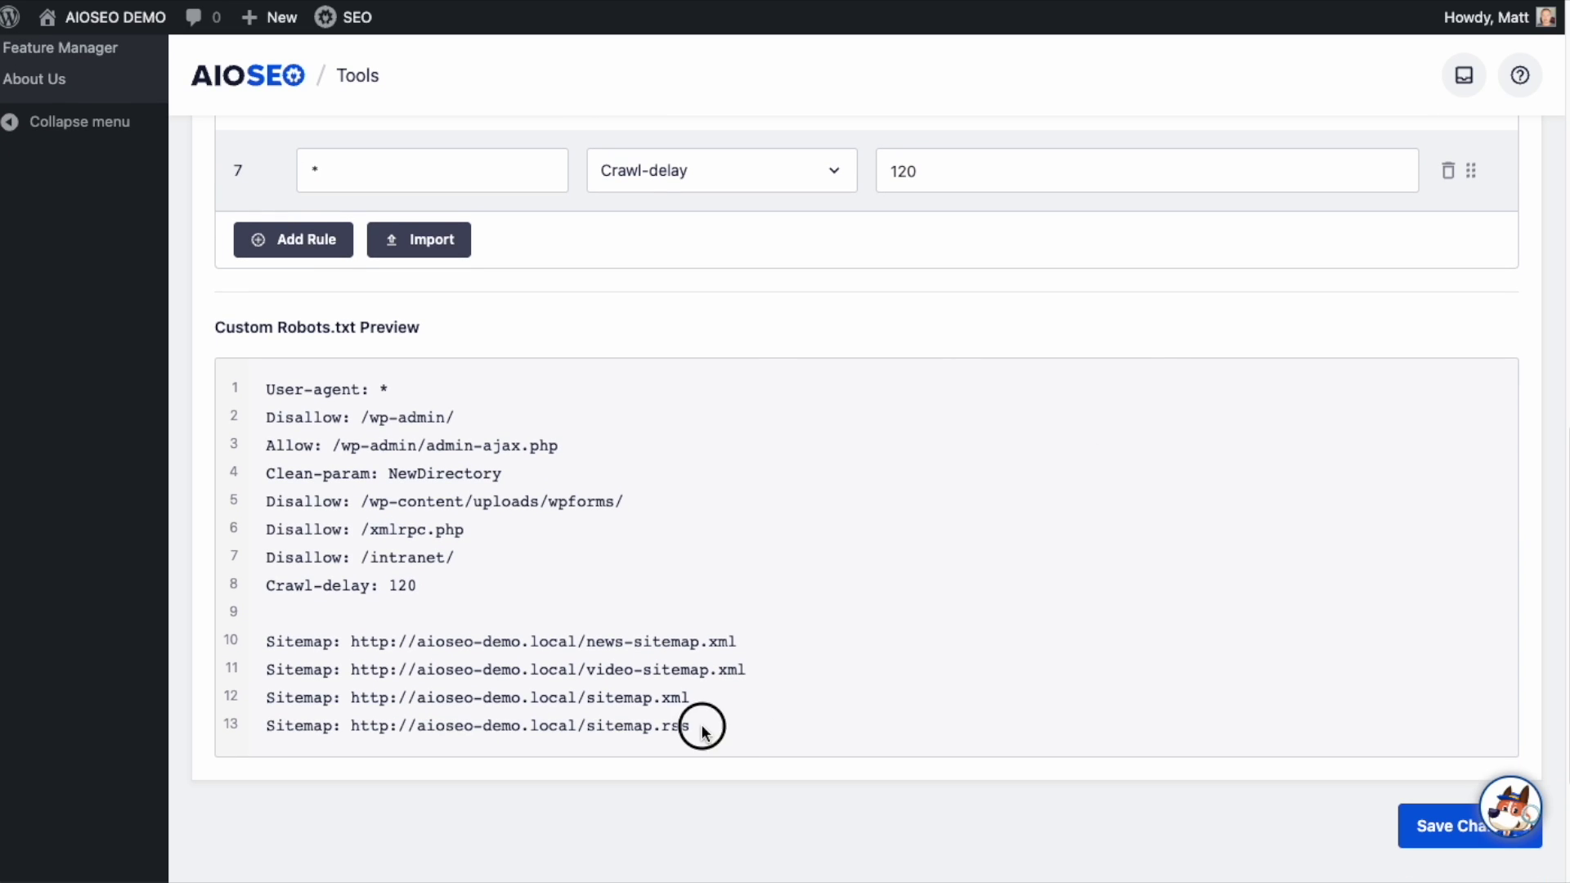
{"action": "left_click_drag", "start_coordinate": [699, 724], "coordinate": [263, 392]}
{"action": "key", "text": "ctrl+c"}
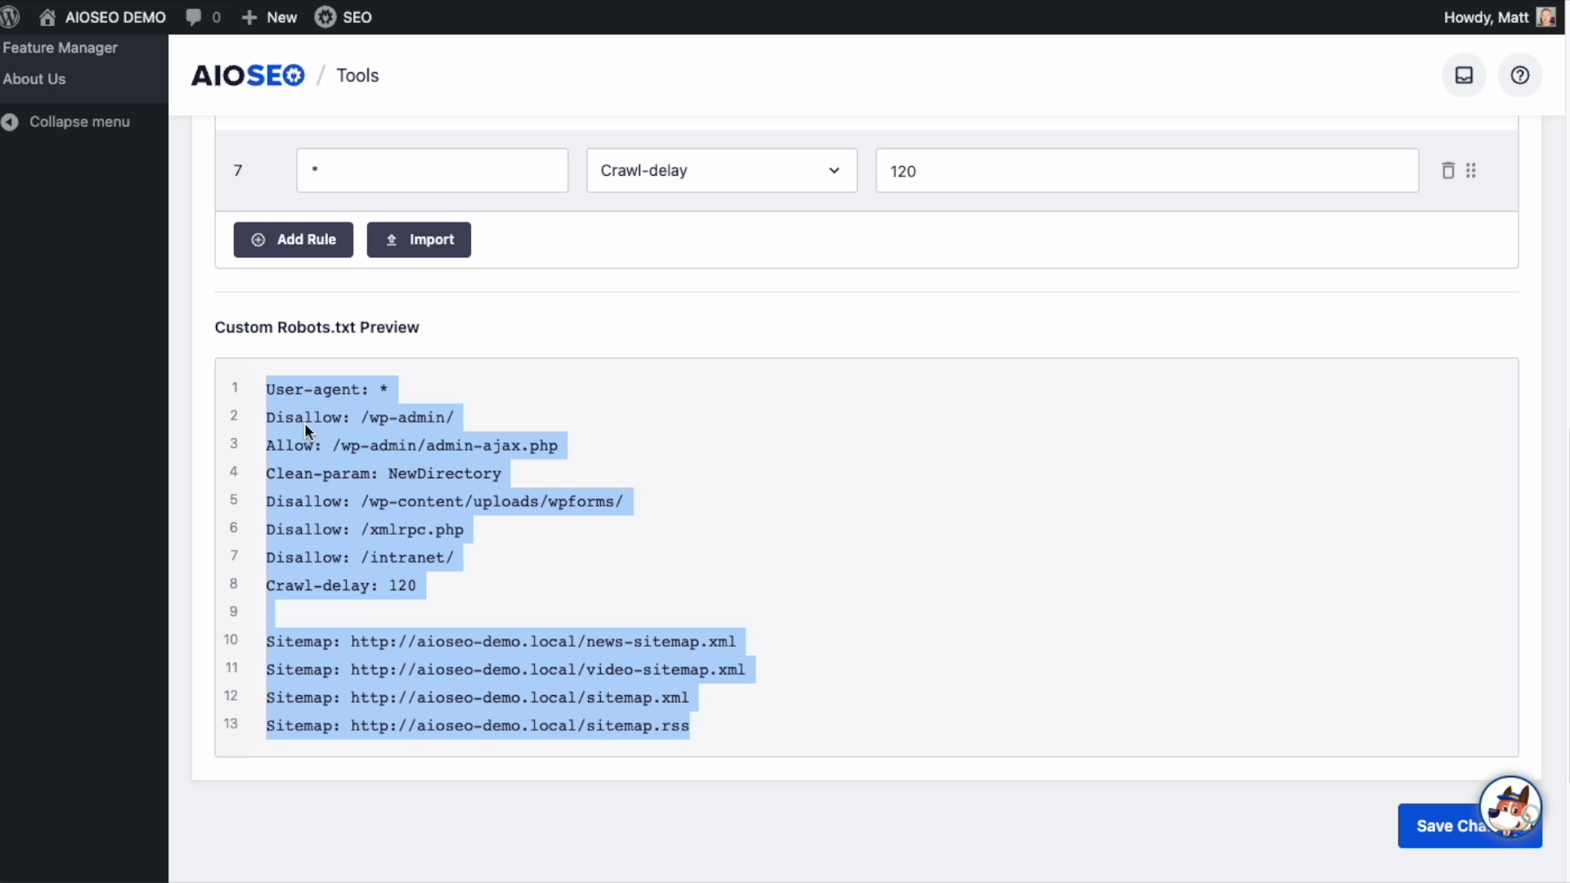
{"action": "scroll", "coordinate": [304, 422], "scroll_direction": "up", "scroll_amount": 4}
Paste the copied robots.txt rules into the Import dialog's text area and import them.
{"action": "left_click", "coordinate": [424, 406]}
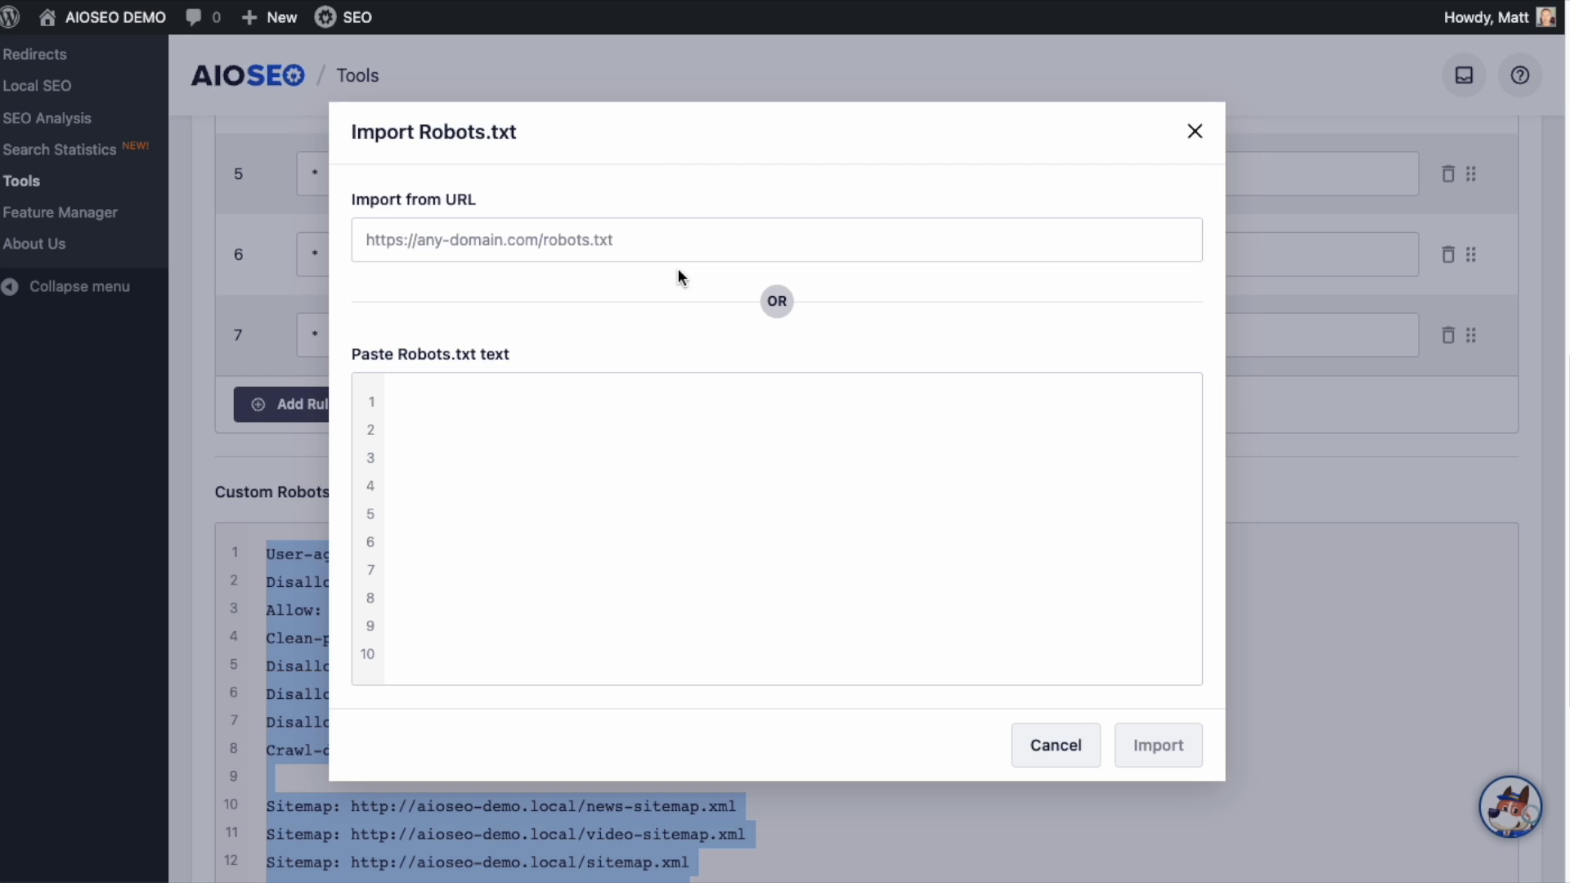
{"action": "left_click", "coordinate": [662, 243]}
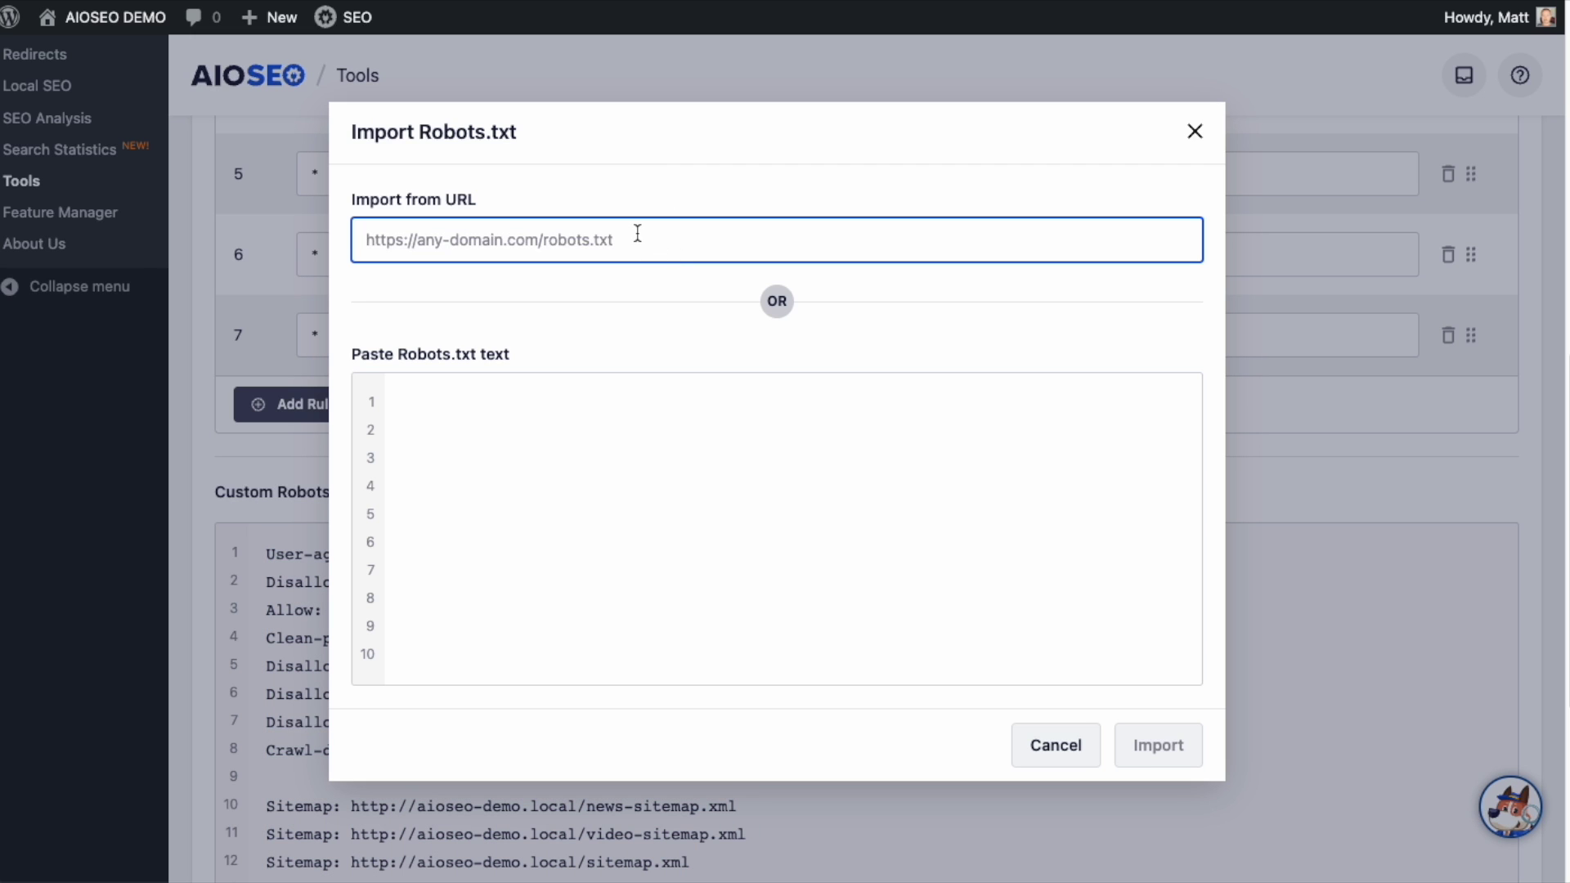
{"action": "left_click", "coordinate": [616, 488]}
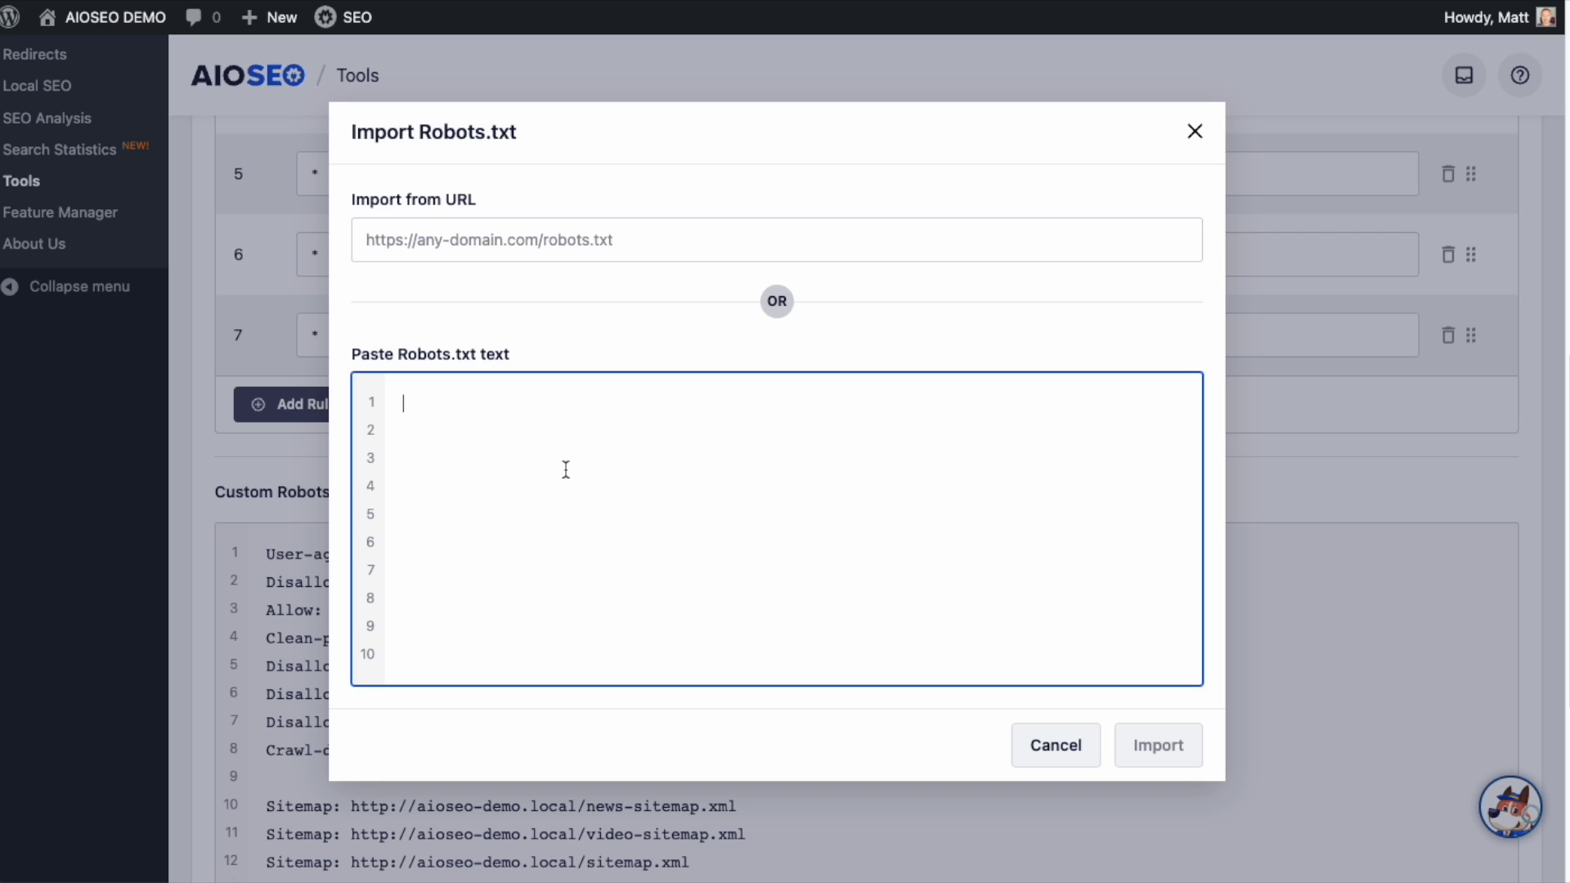
{"action": "key", "text": "ctrl+v"}
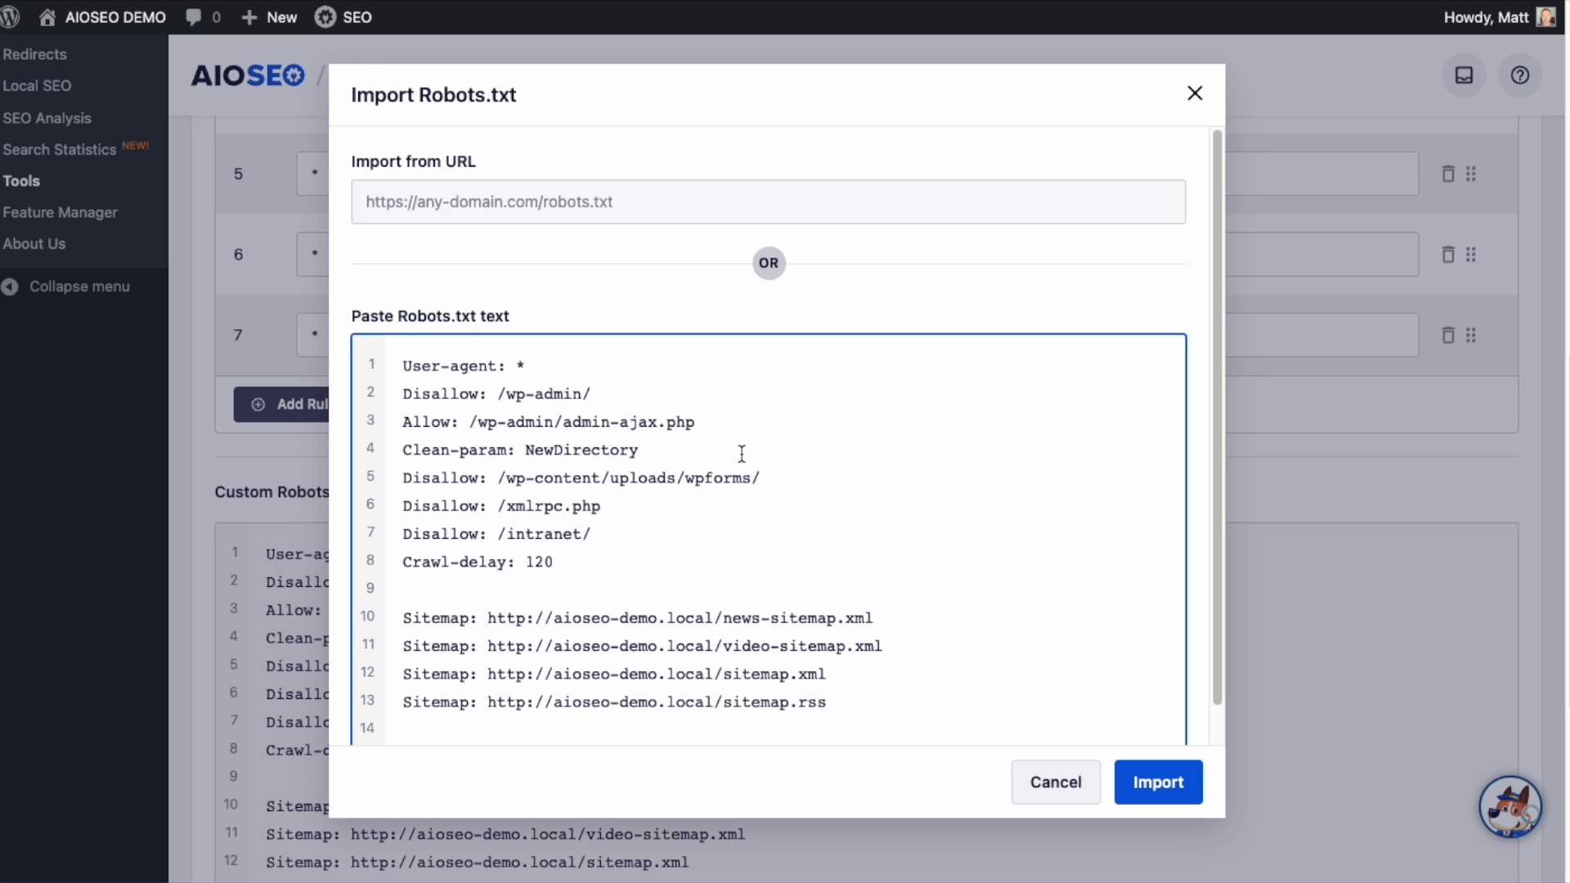
{"action": "scroll", "coordinate": [729, 442], "scroll_direction": "down", "scroll_amount": 1}
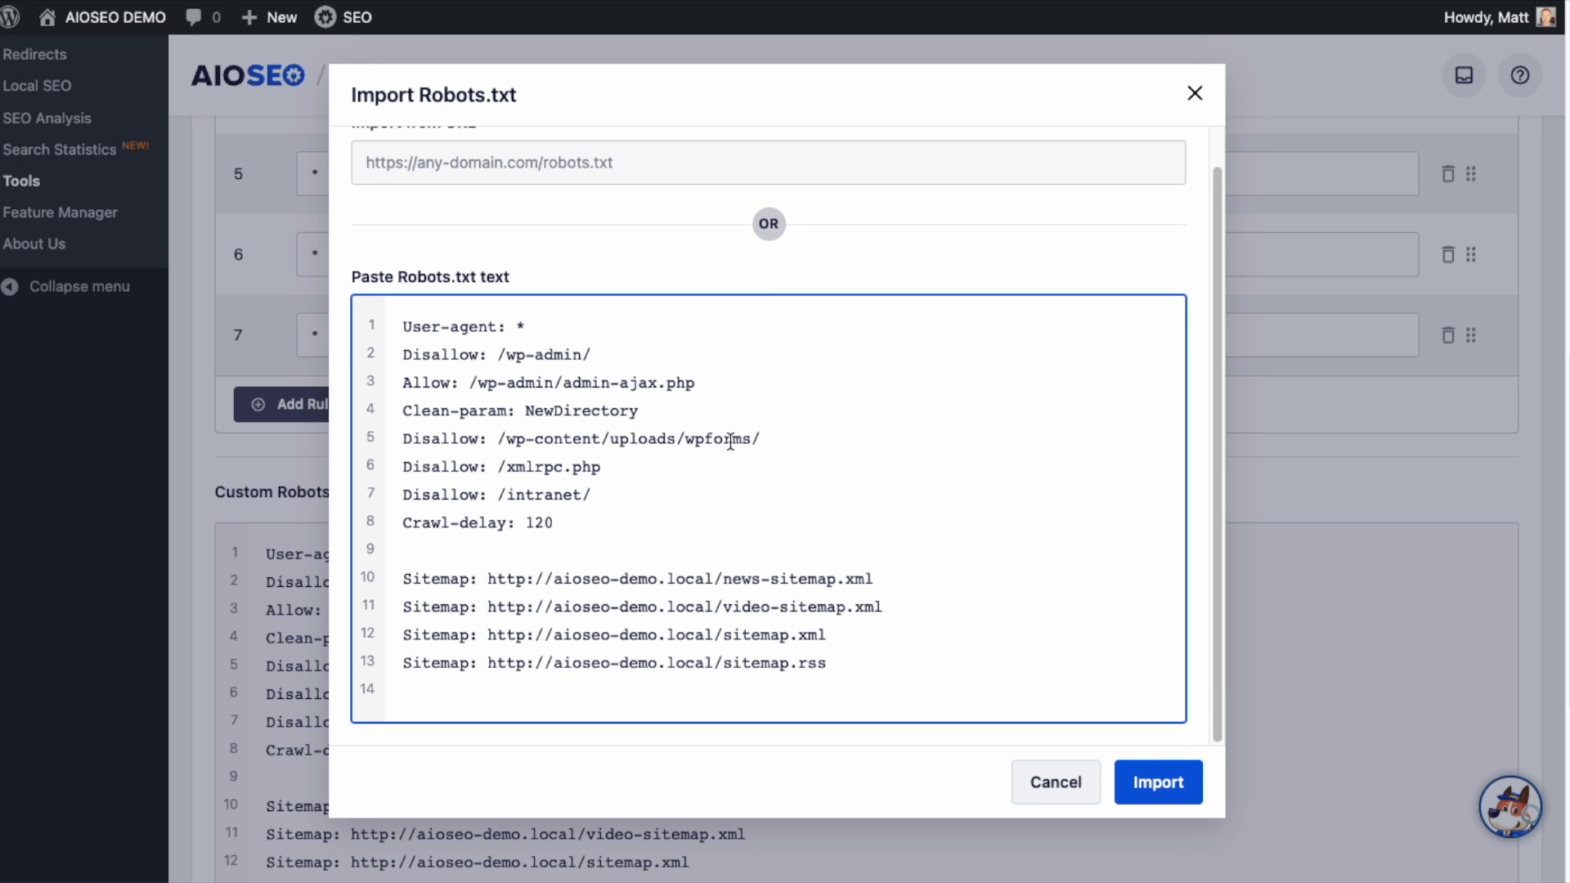
{"action": "left_click", "coordinate": [1155, 783]}
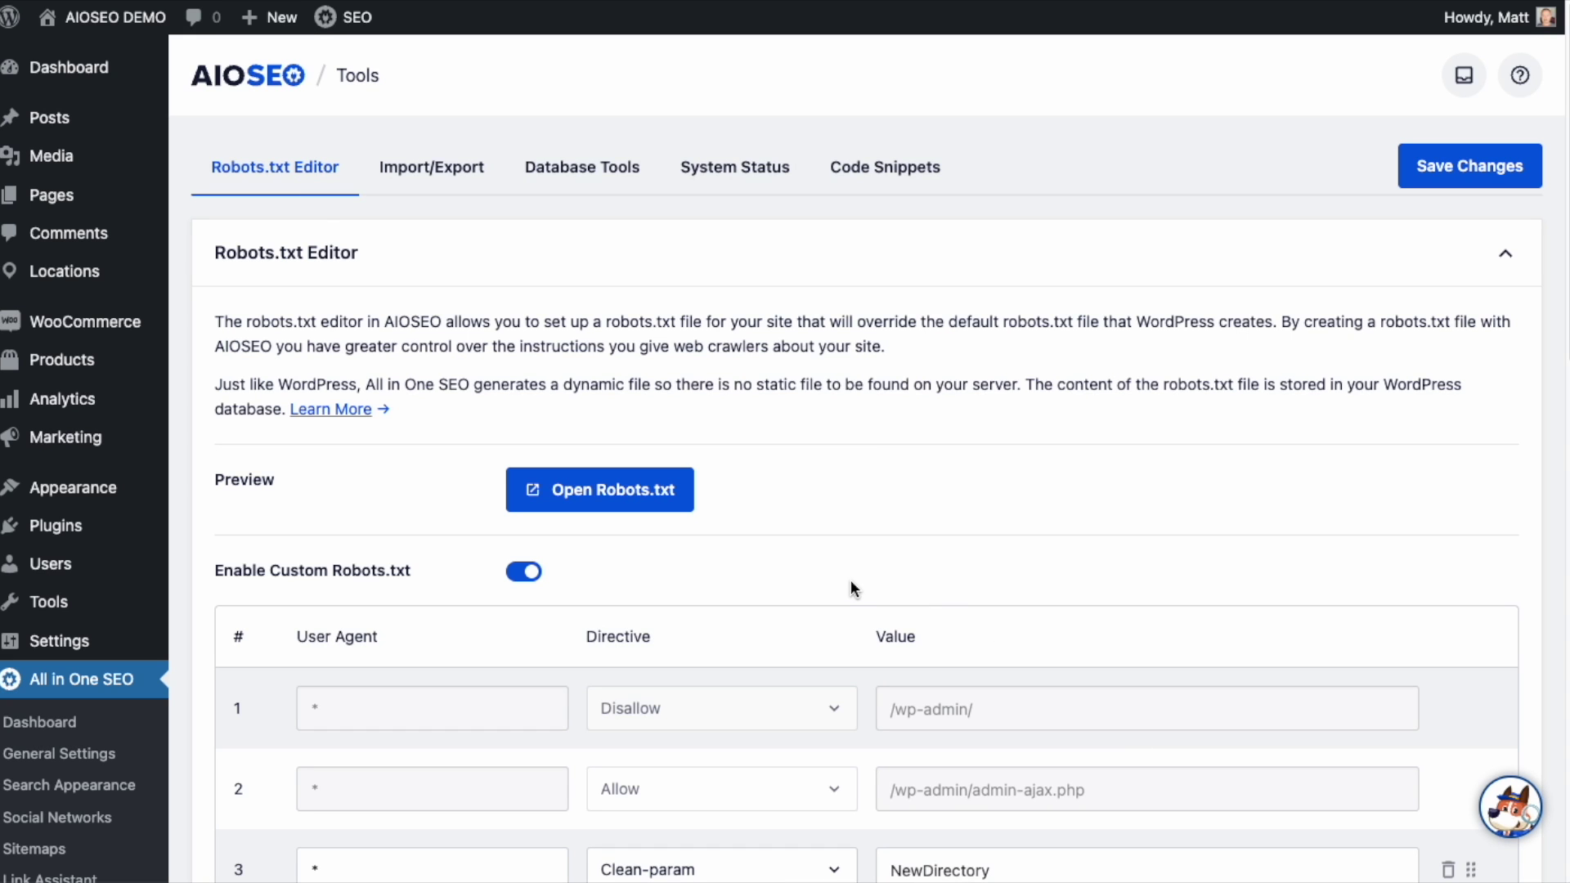
Change rule 6's Disallow value from intranet/ to images-hidden and save the changes.
{"action": "scroll", "coordinate": [810, 544], "scroll_direction": "down", "scroll_amount": 1}
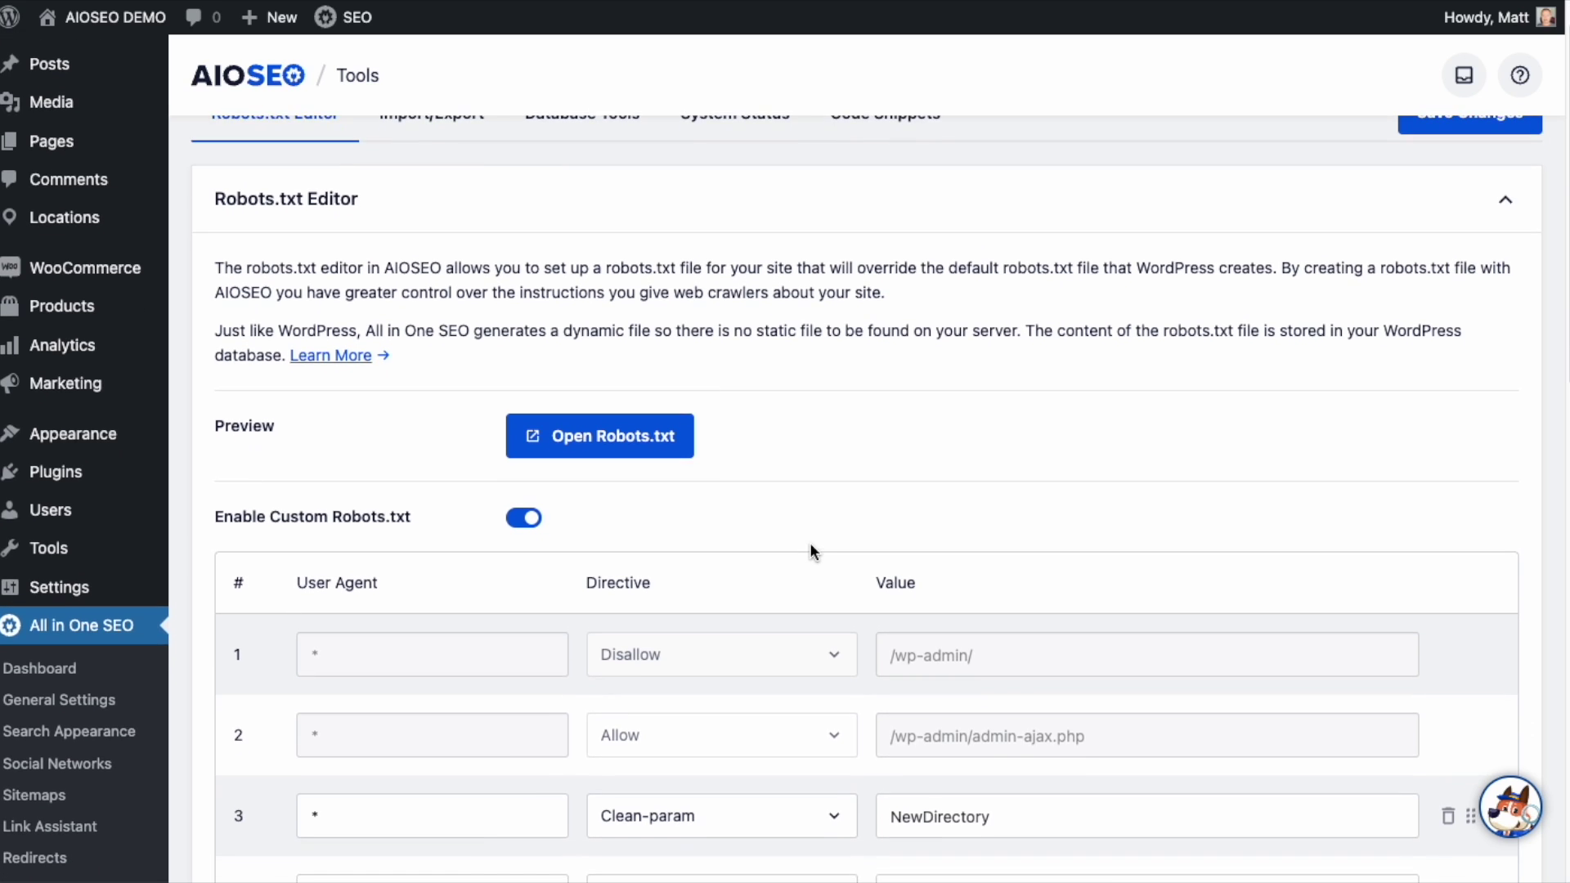
{"action": "scroll", "coordinate": [809, 542], "scroll_direction": "down", "scroll_amount": 5}
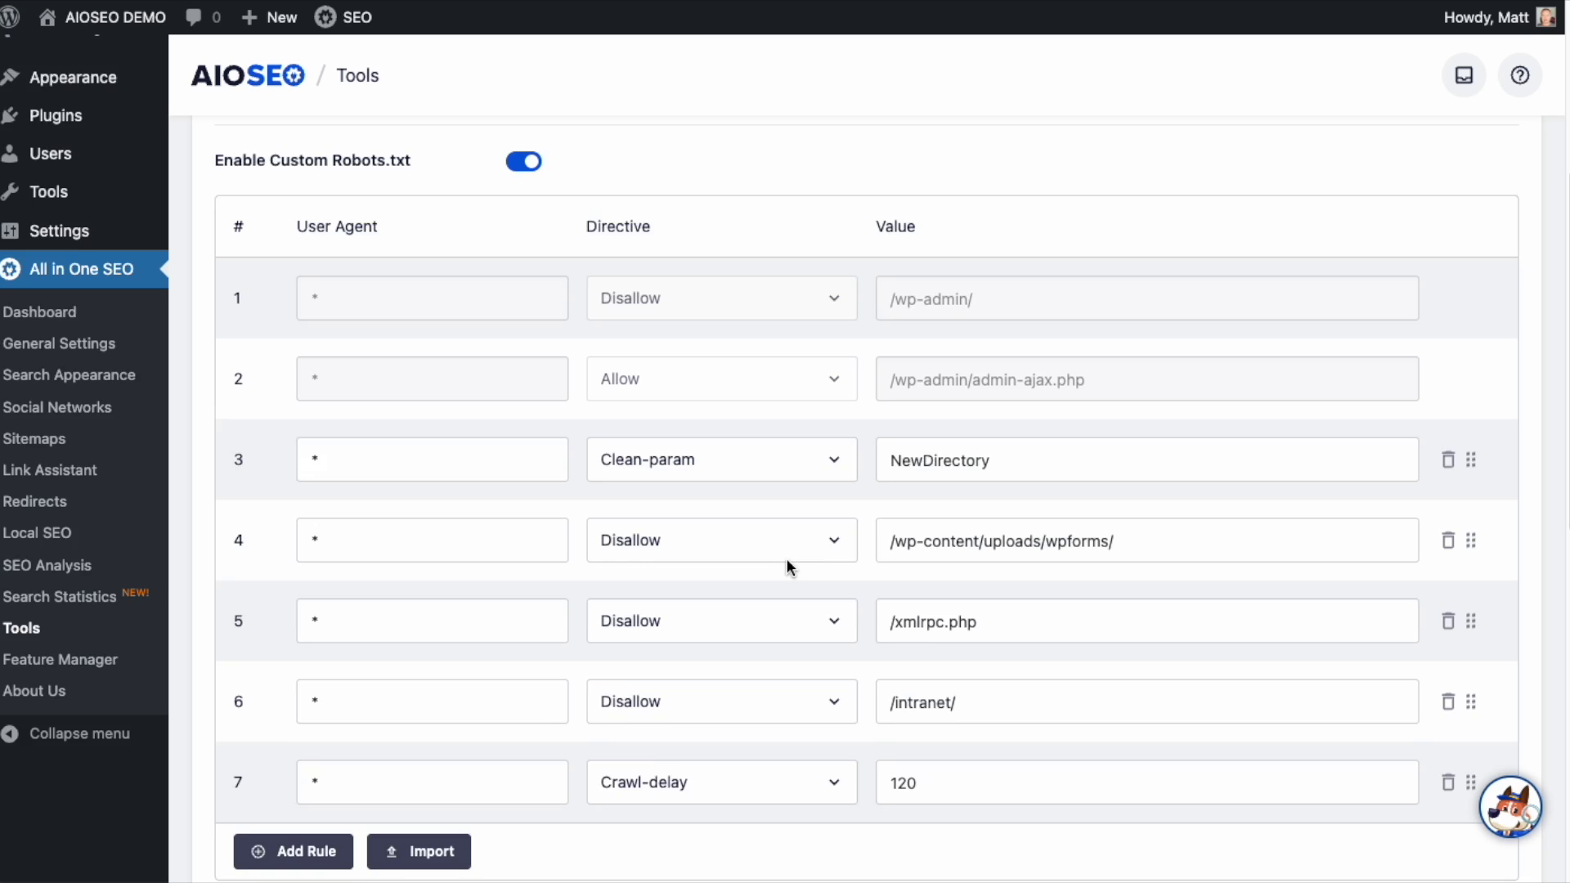
{"action": "scroll", "coordinate": [780, 564], "scroll_direction": "down", "scroll_amount": 6}
{"action": "scroll", "coordinate": [523, 703], "scroll_direction": "up", "scroll_amount": 5}
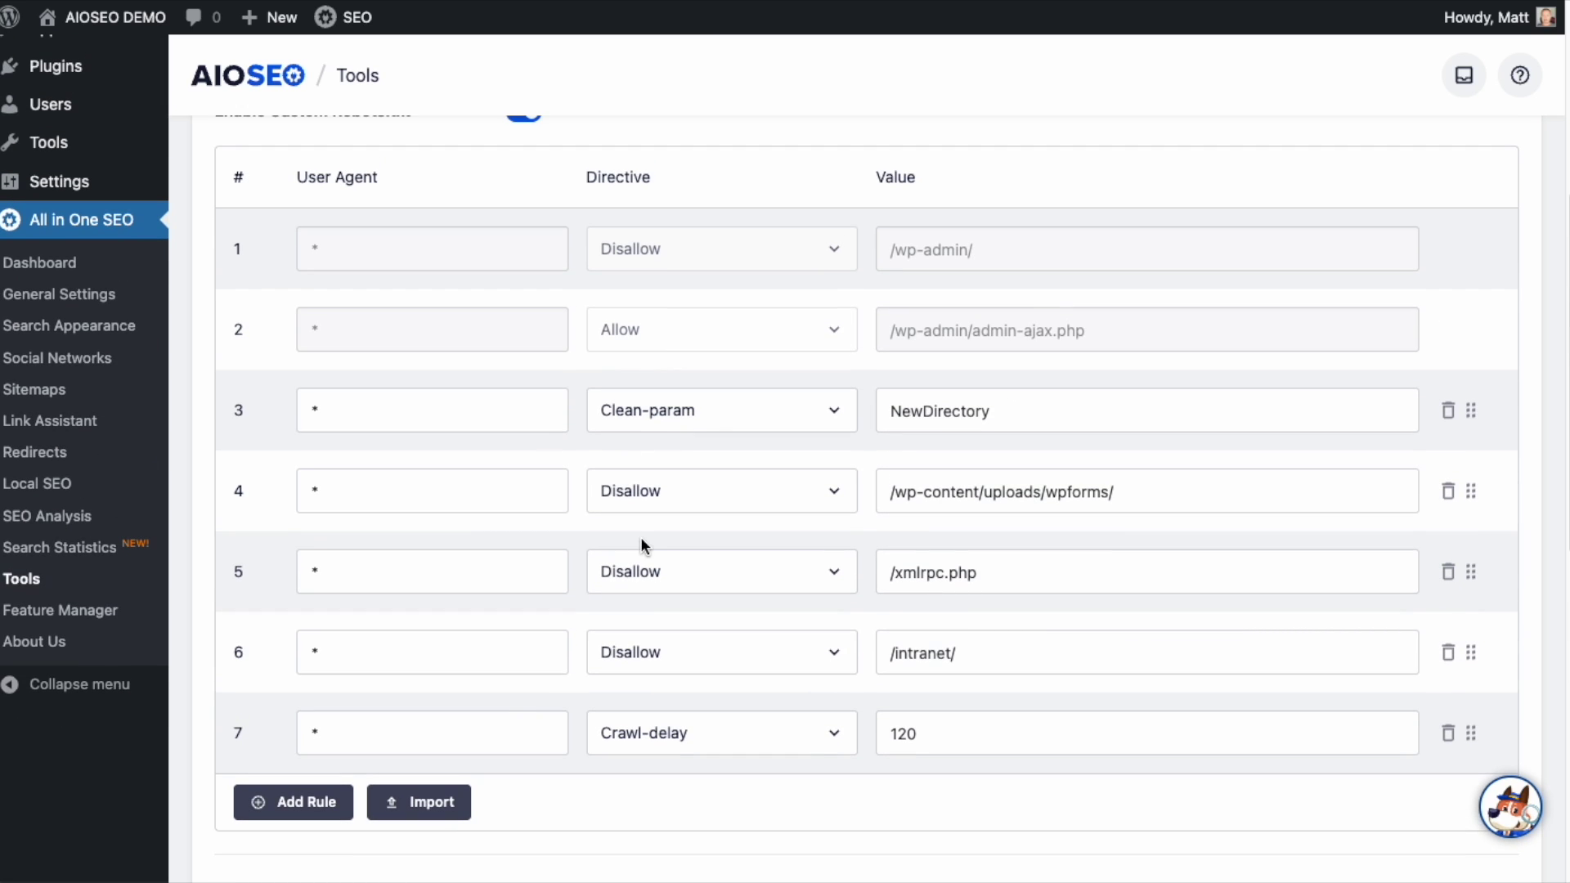
{"action": "scroll", "coordinate": [661, 636], "scroll_direction": "down", "scroll_amount": 1}
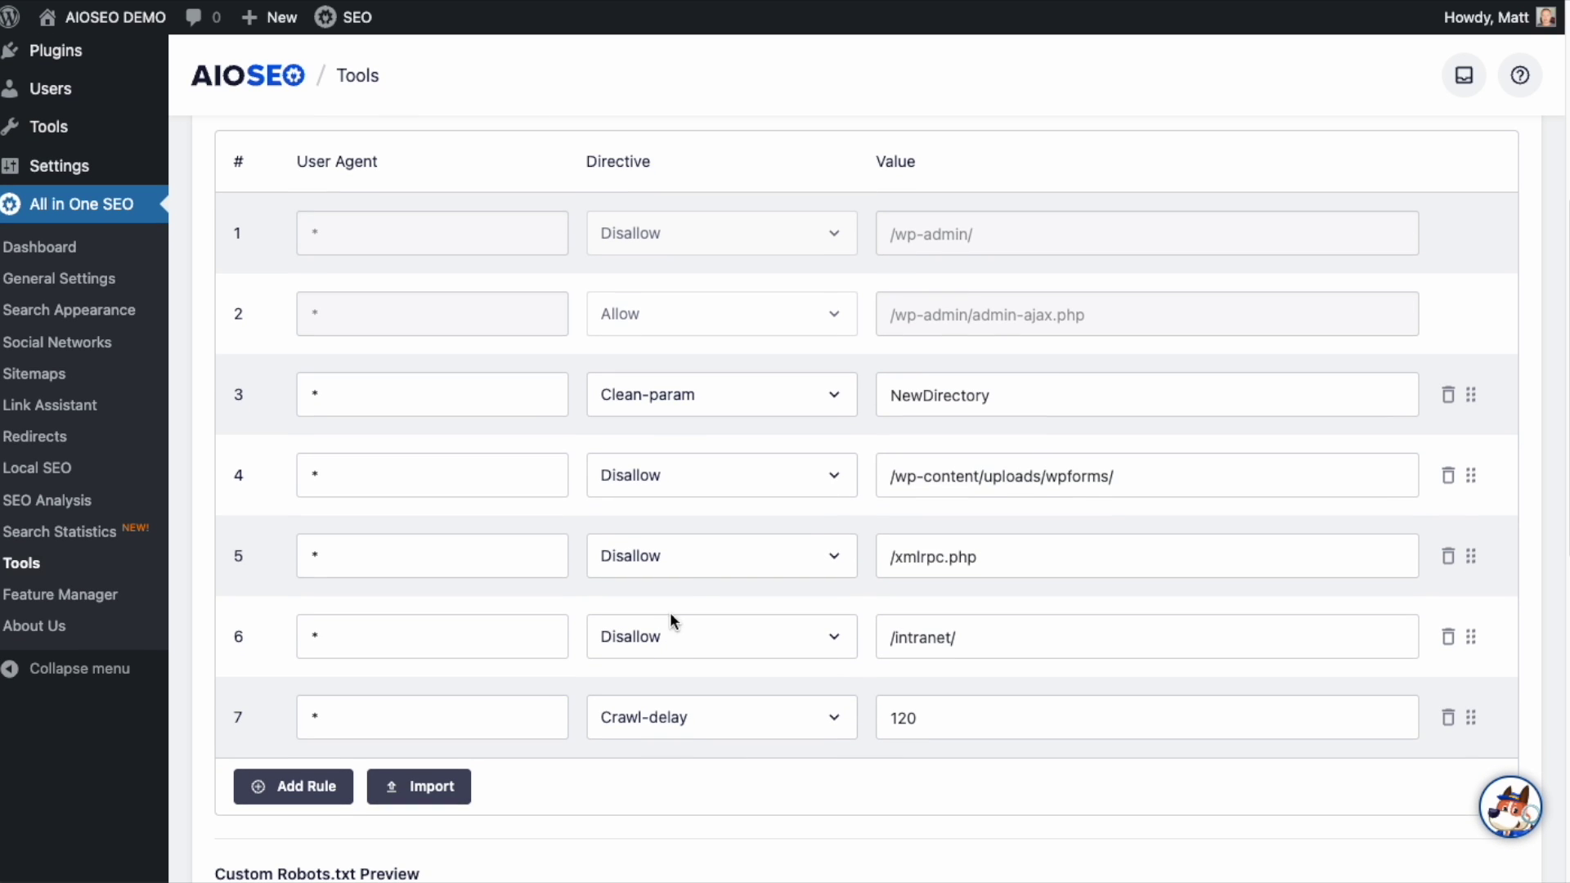
{"action": "scroll", "coordinate": [687, 569], "scroll_direction": "down", "scroll_amount": 3}
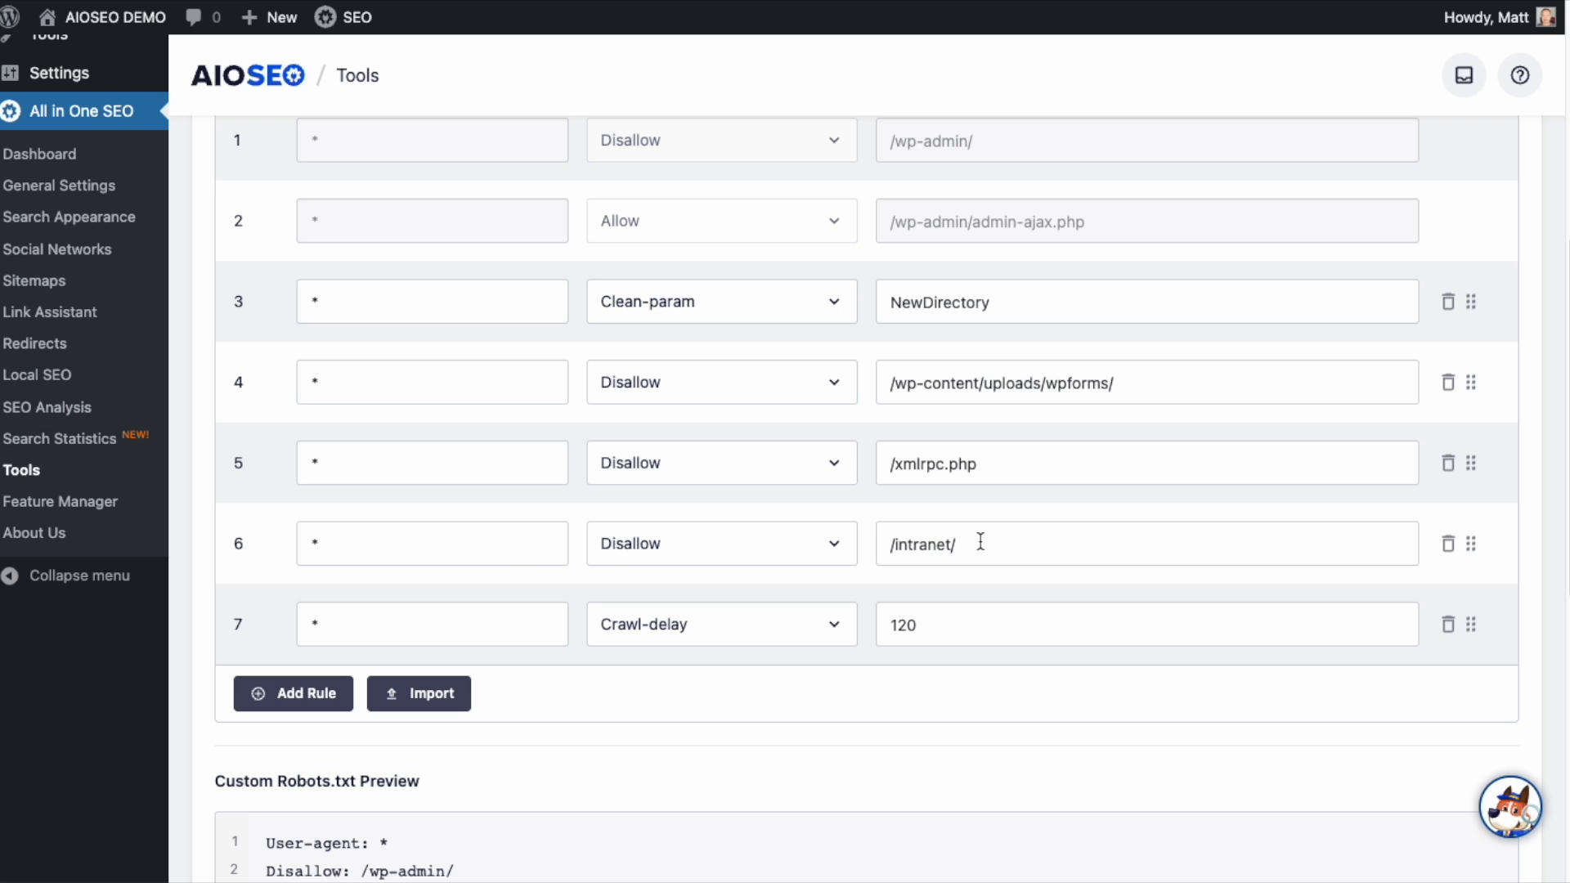
{"action": "left_click_drag", "start_coordinate": [981, 541], "coordinate": [891, 544]}
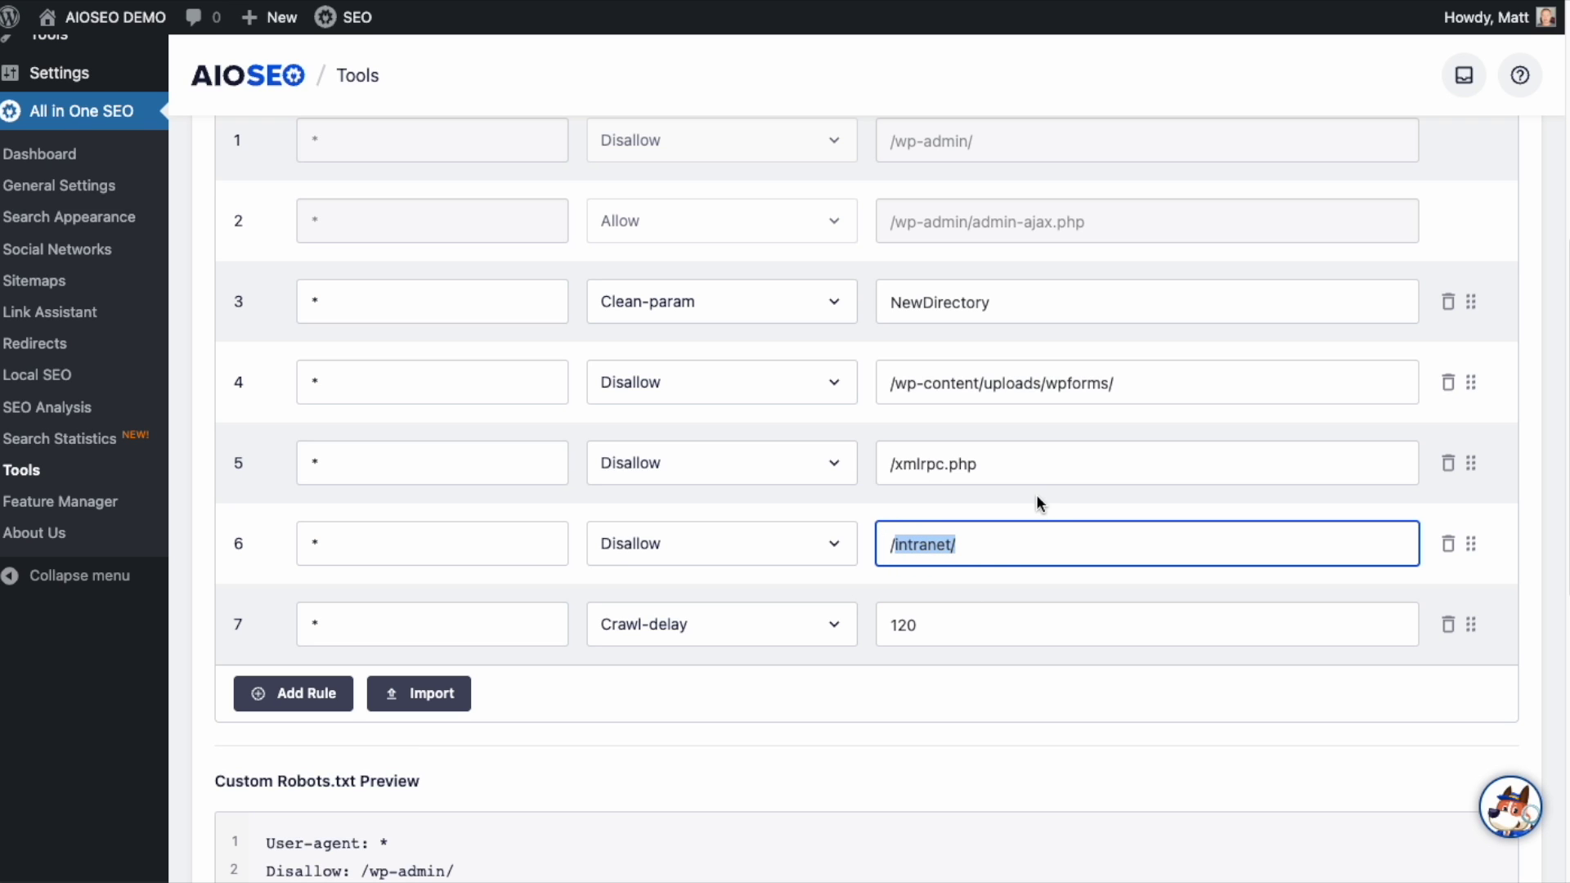
{"action": "type", "text": "images-hidden"}
{"action": "left_click", "coordinate": [881, 734]}
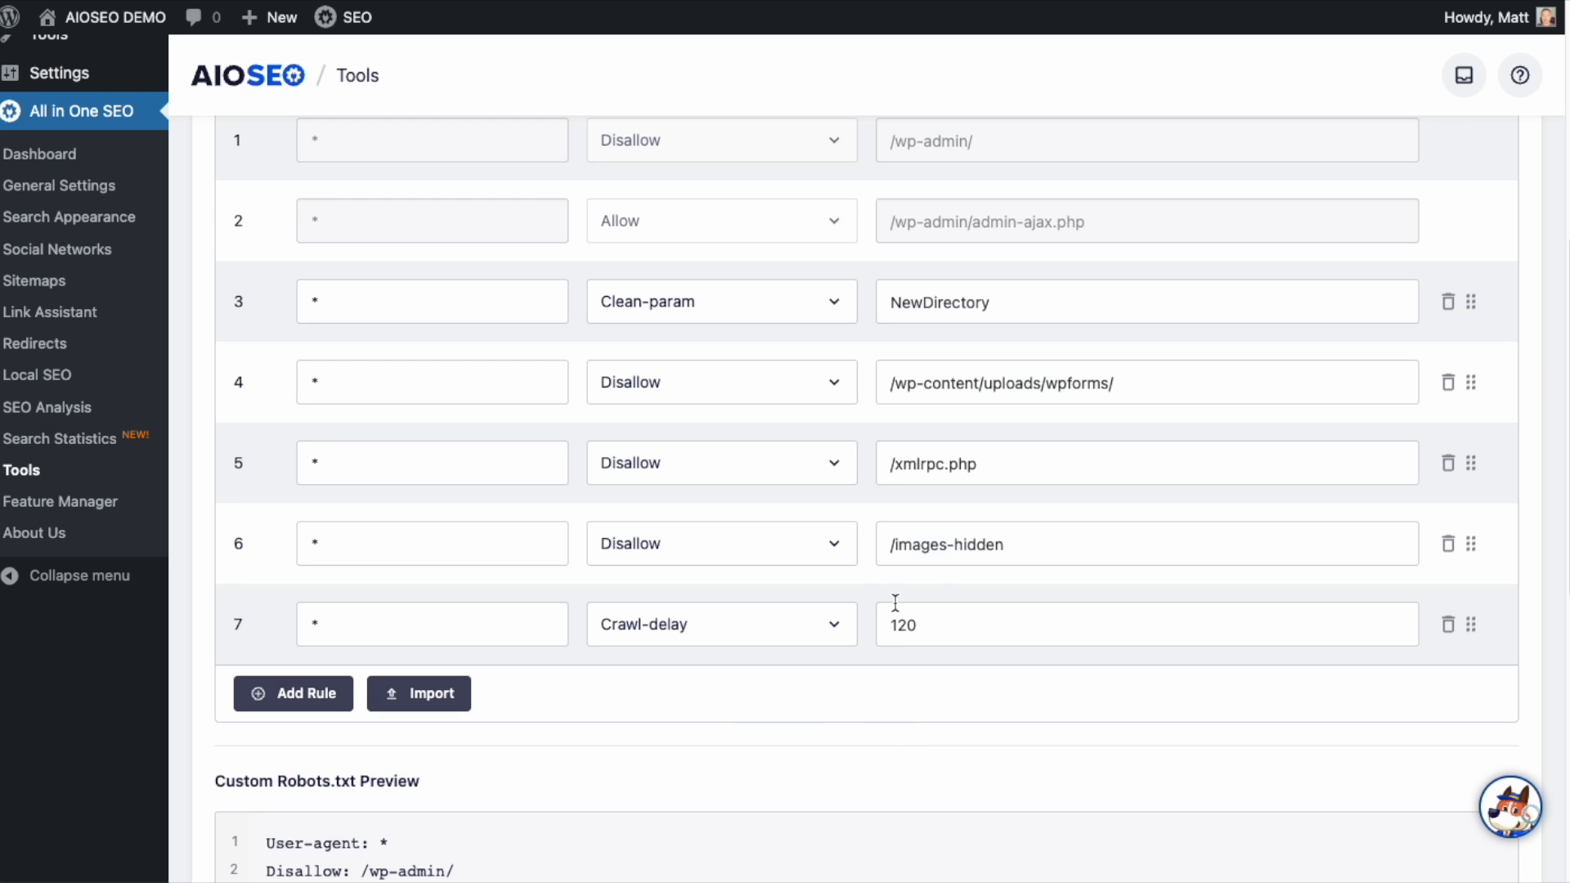
{"action": "scroll", "coordinate": [981, 560], "scroll_direction": "up", "scroll_amount": 7}
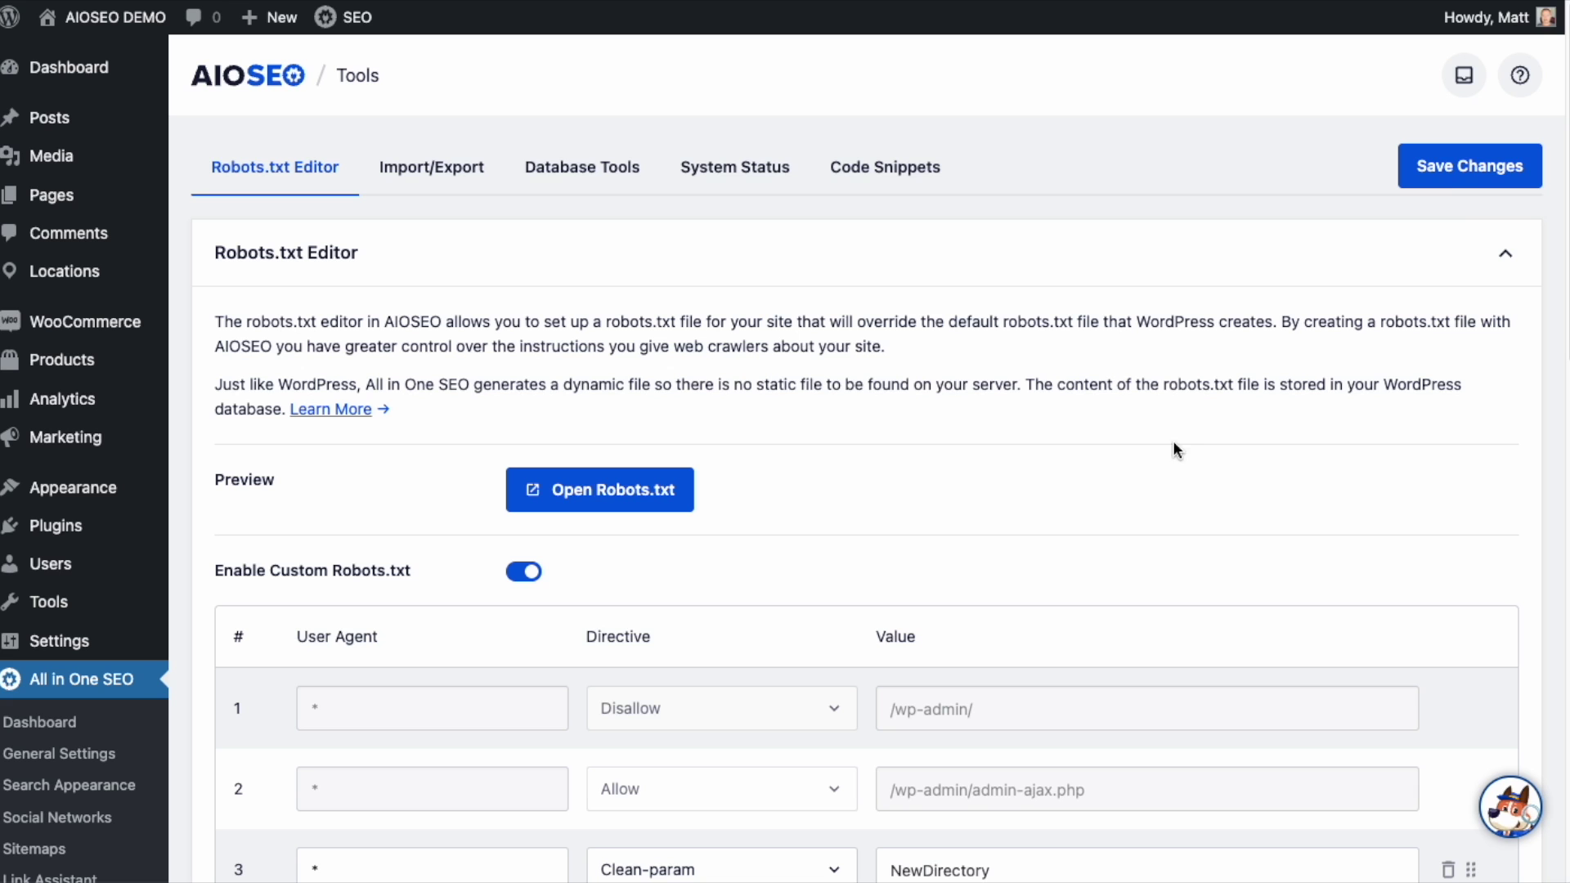
{"action": "left_click", "coordinate": [1473, 170]}
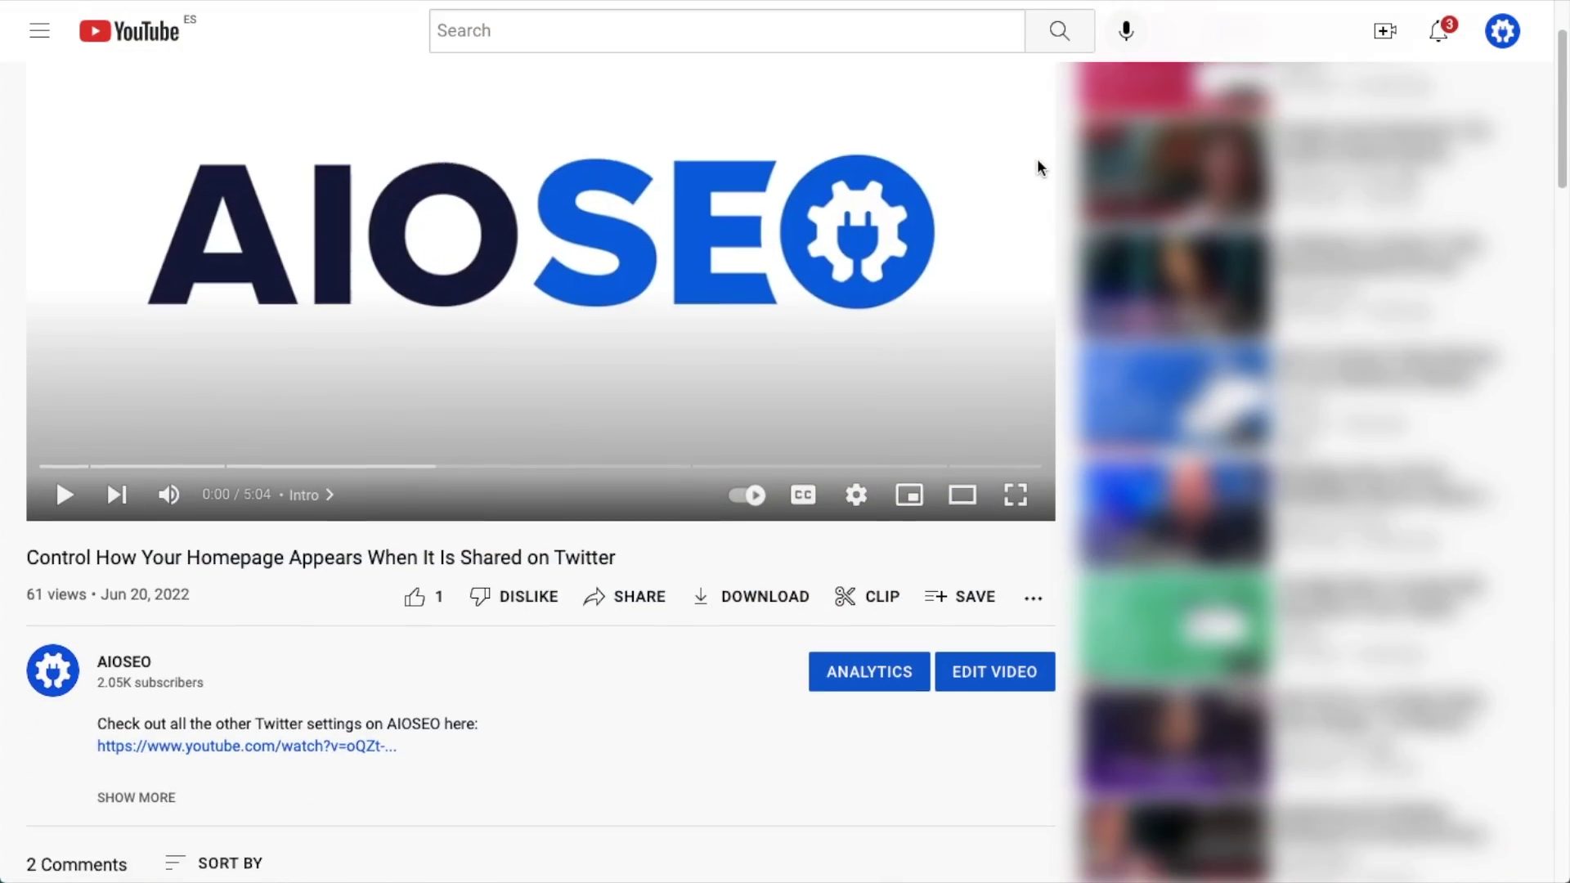
Expand the AIOSEO video's full description and scroll through its timestamps.
{"action": "scroll", "coordinate": [1038, 167], "scroll_direction": "down", "scroll_amount": 3}
{"action": "left_click", "coordinate": [164, 536]}
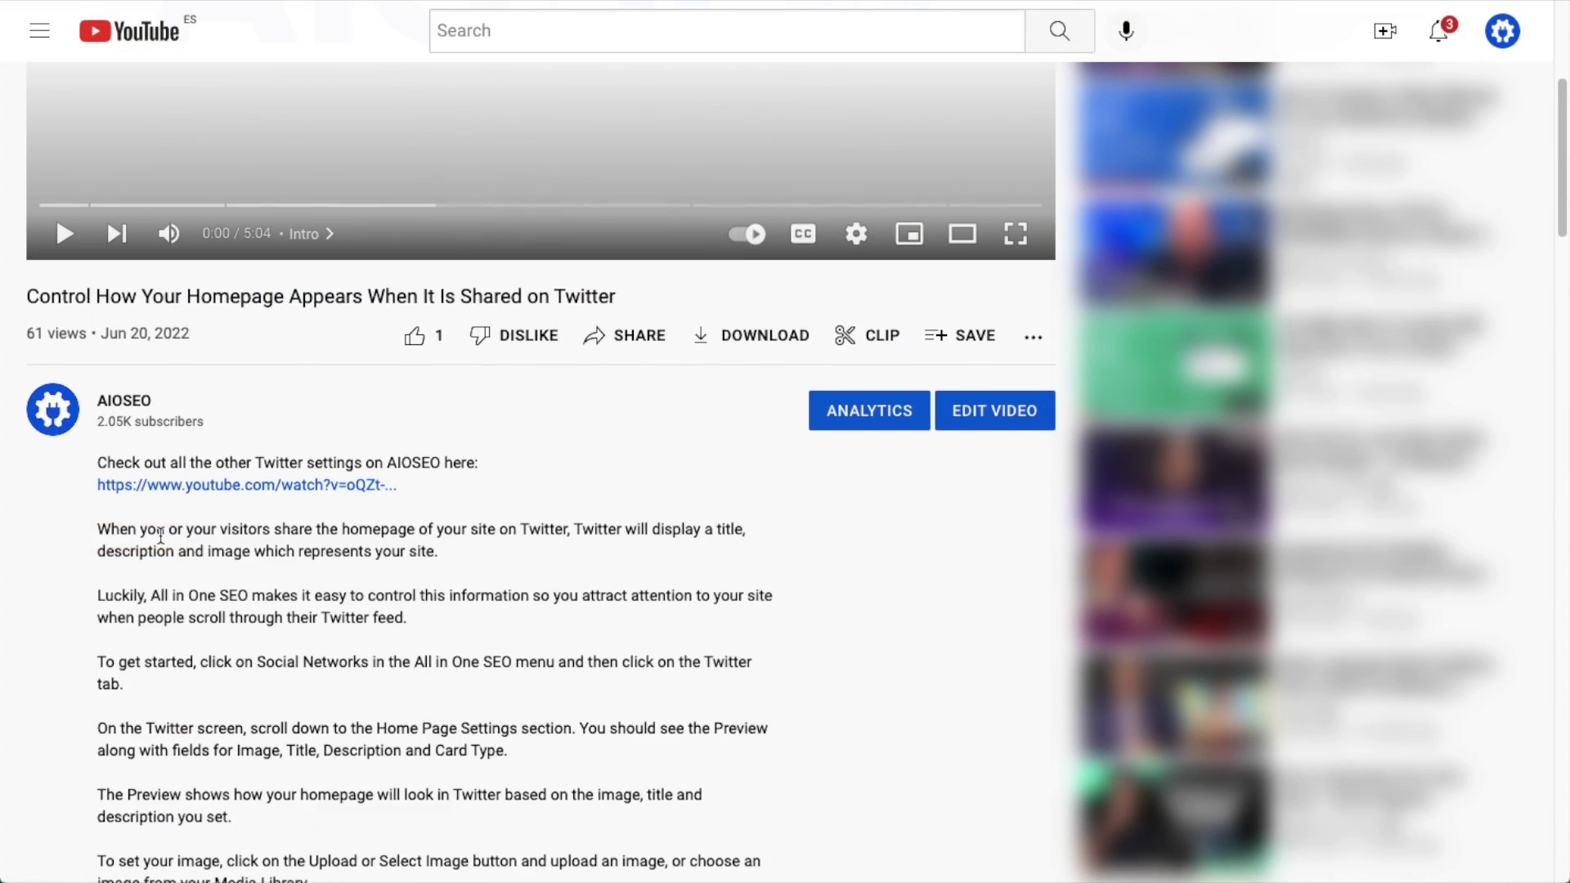
{"action": "scroll", "coordinate": [872, 517], "scroll_direction": "down", "scroll_amount": 15}
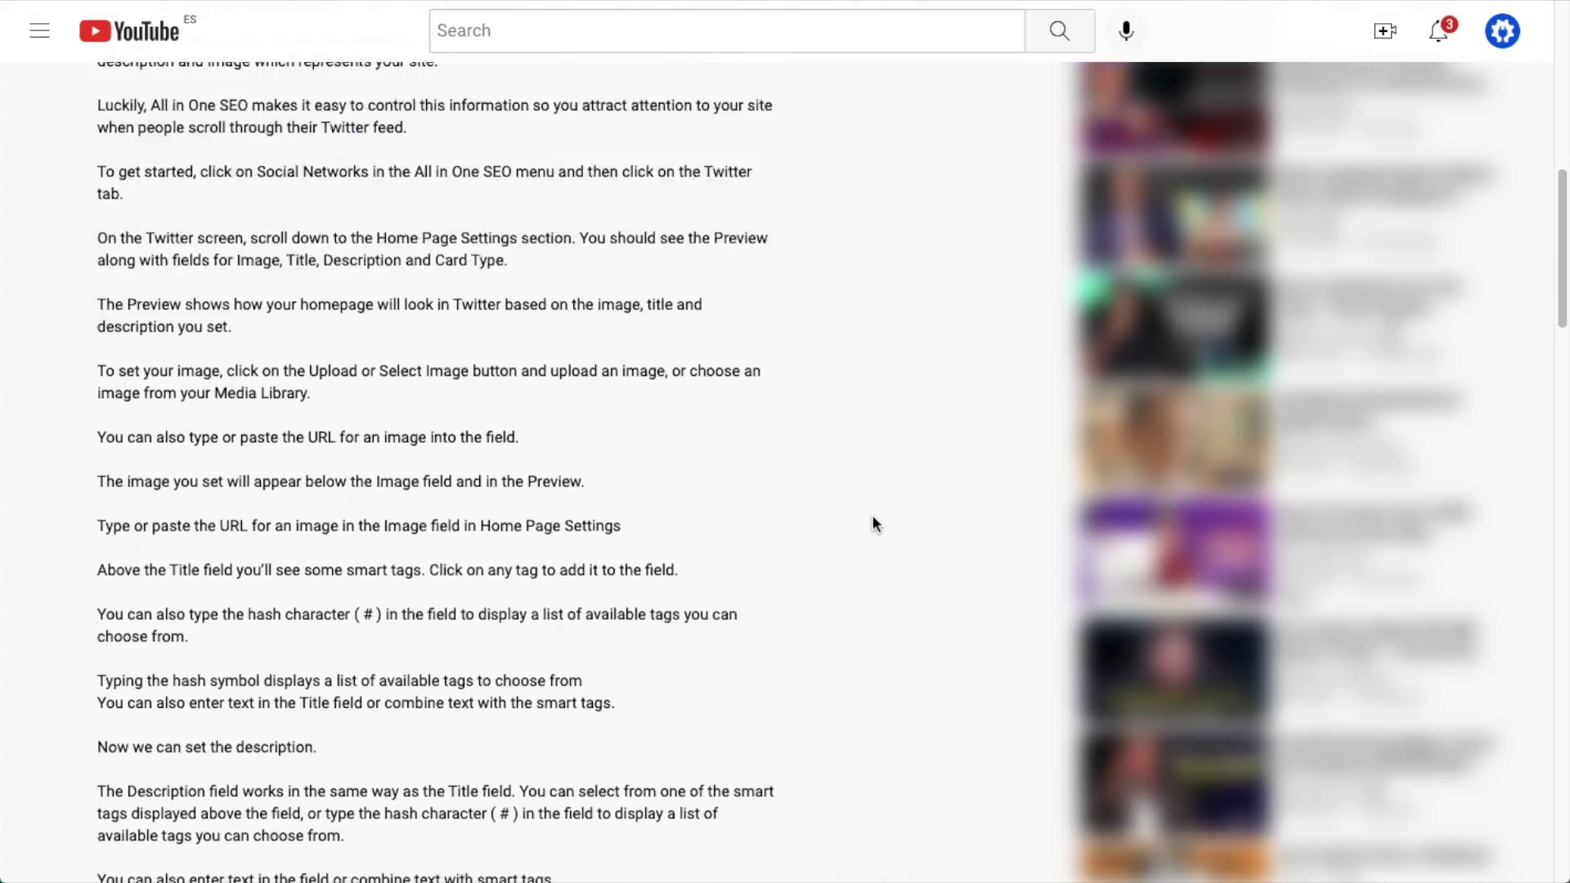
{"action": "scroll", "coordinate": [872, 523], "scroll_direction": "down", "scroll_amount": 3}
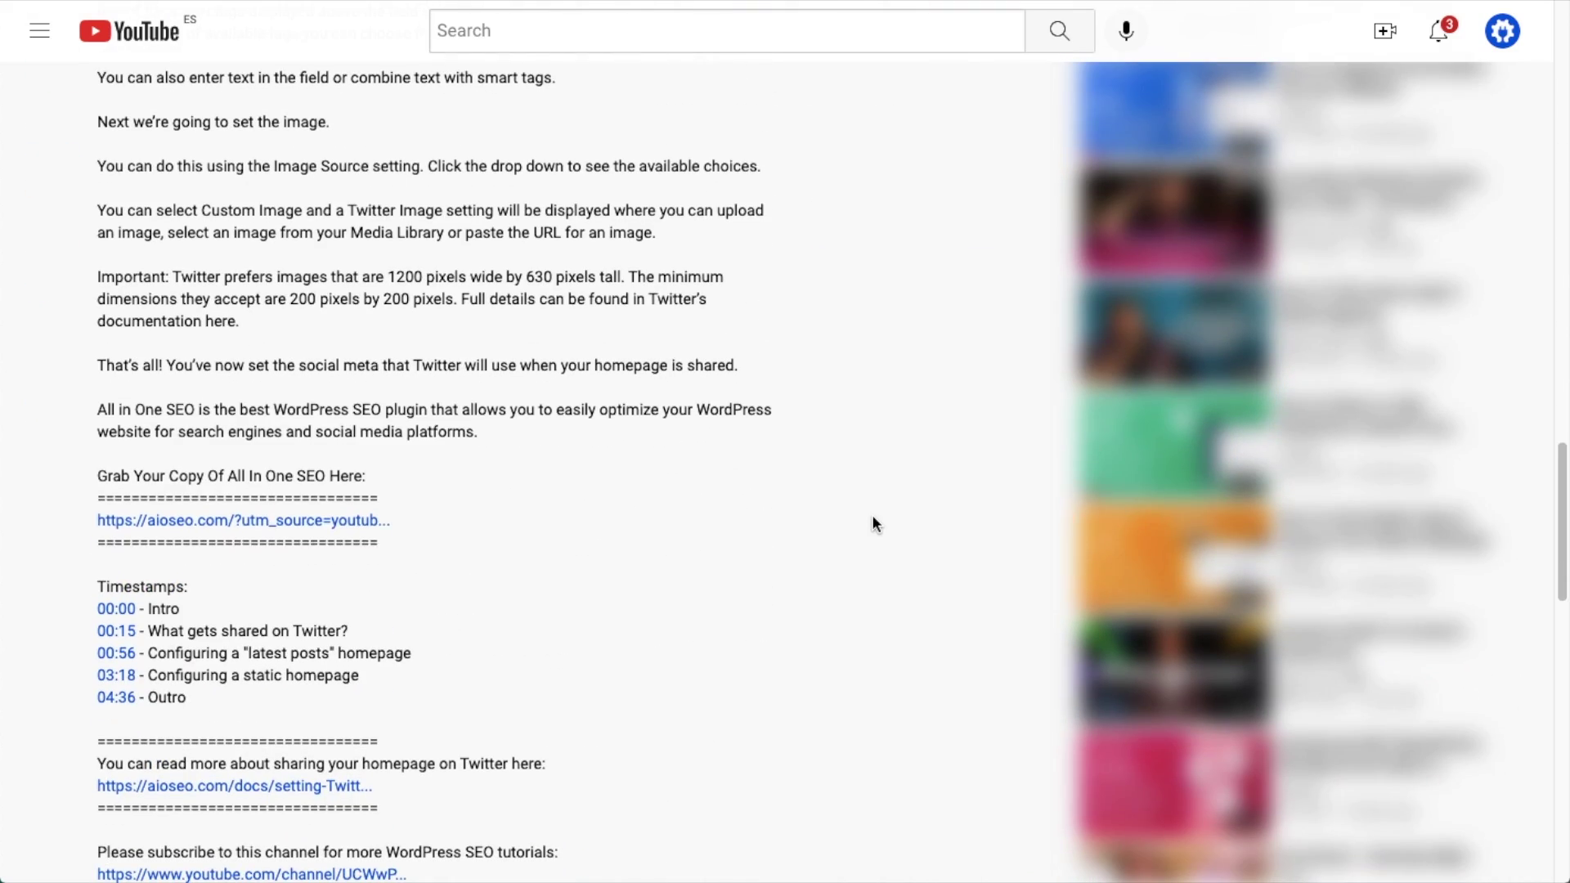